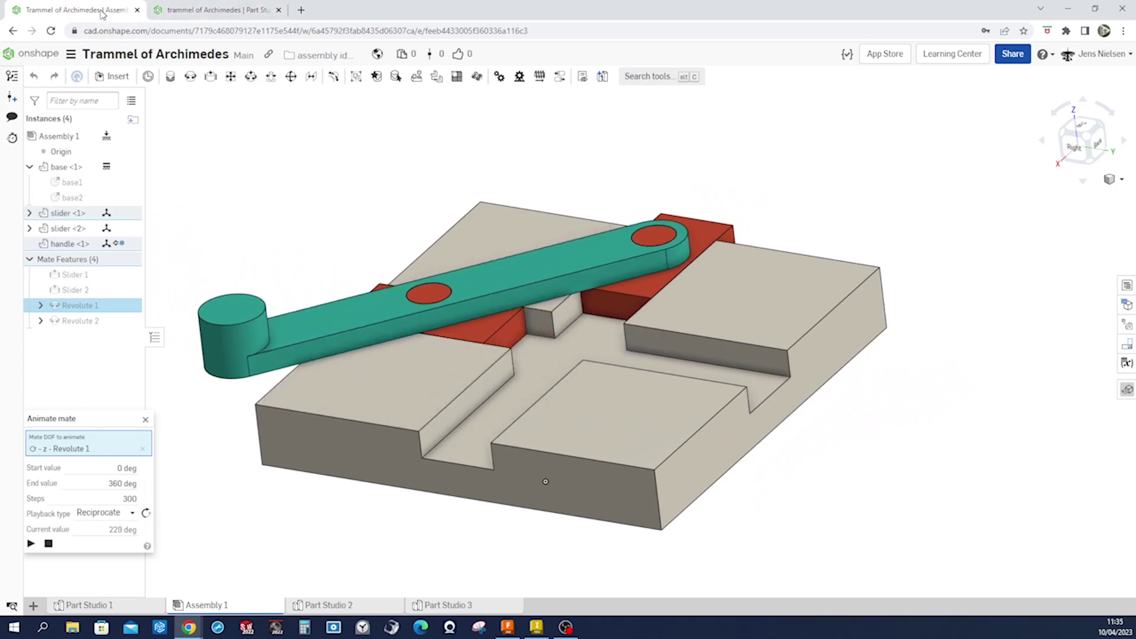
# - Move the browser tab with the finished trammel assembly out into a separate window
pyautogui.moveTo(101, 13); pyautogui.dragTo(1133, 177)
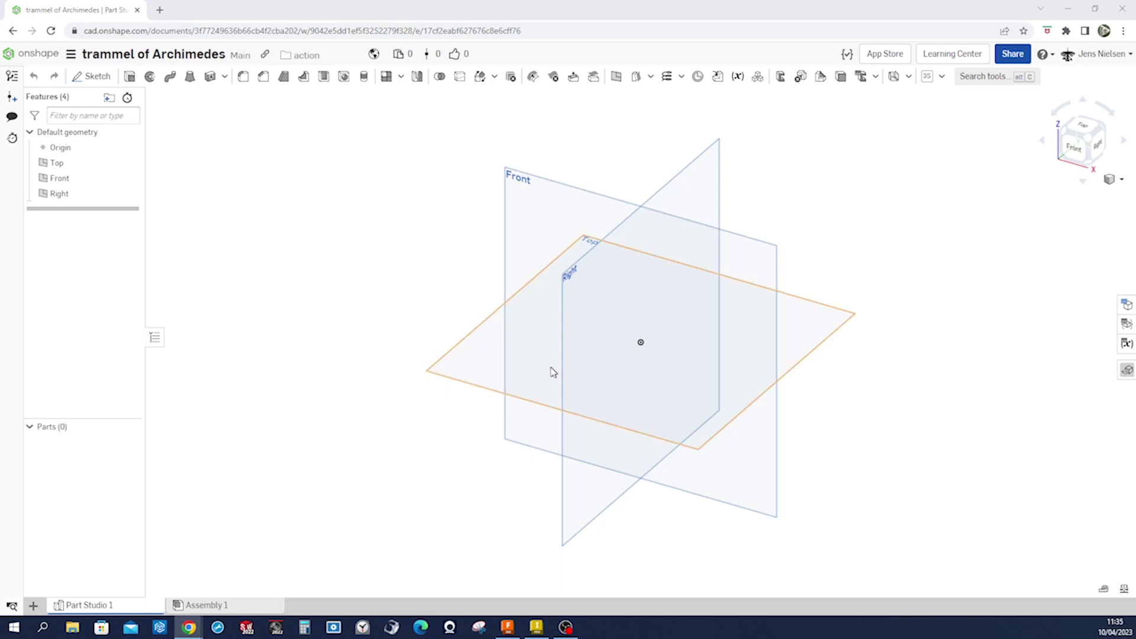
# - Start a sketch on the Top plane and draw a centre-point rectangle about 121 mm wide, centred on the origin
pyautogui.press('s')
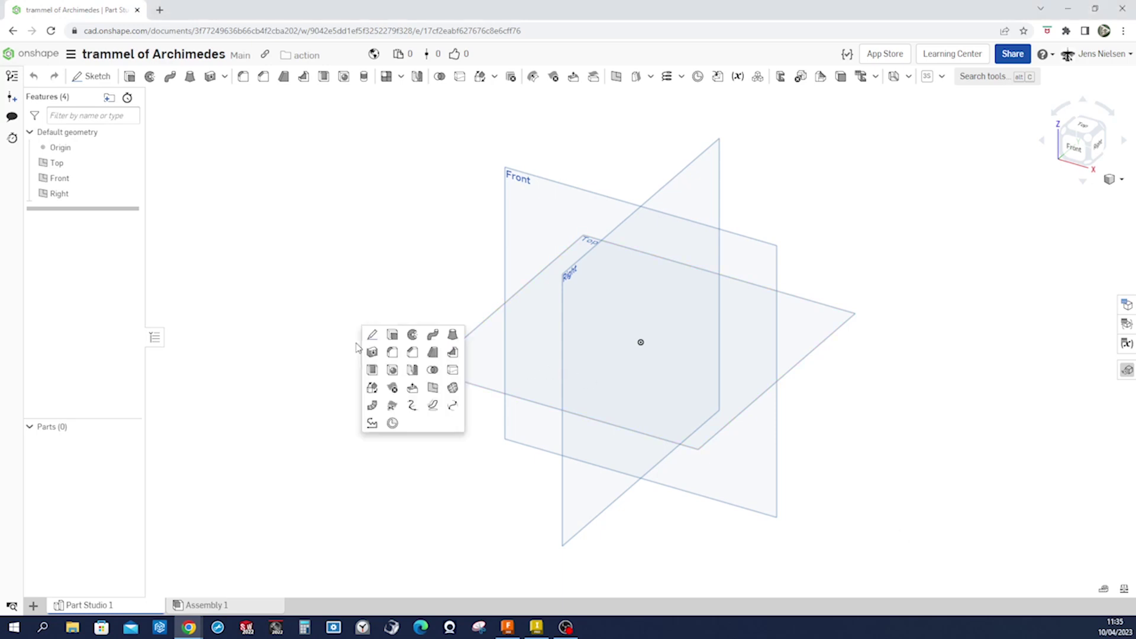
pyautogui.click(373, 333)
pyautogui.click(464, 355)
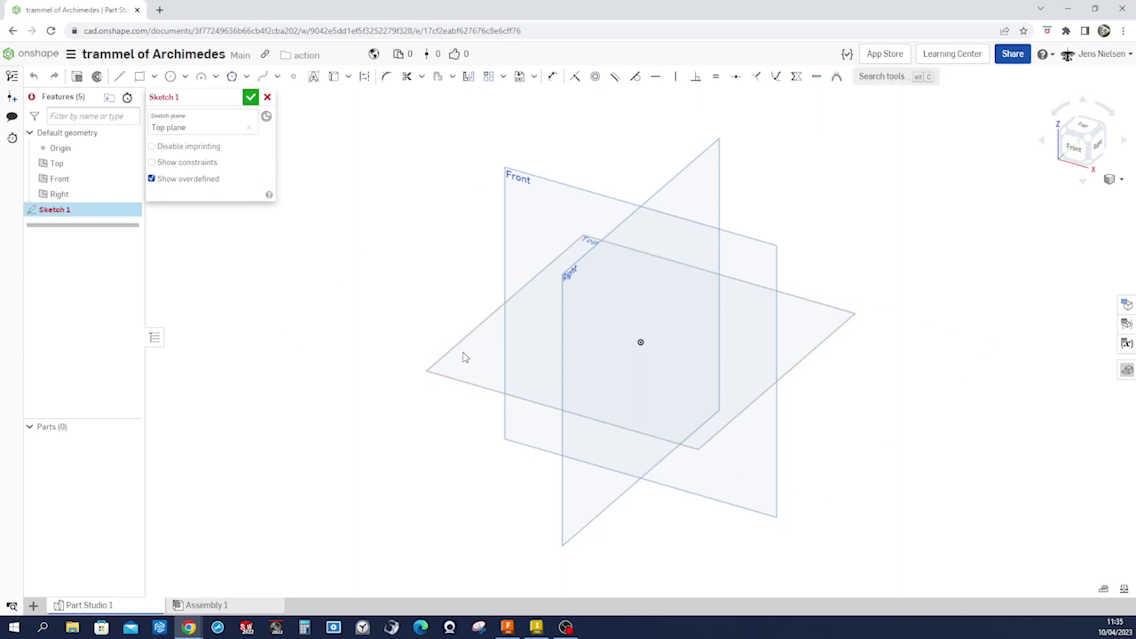
pyautogui.press('s')
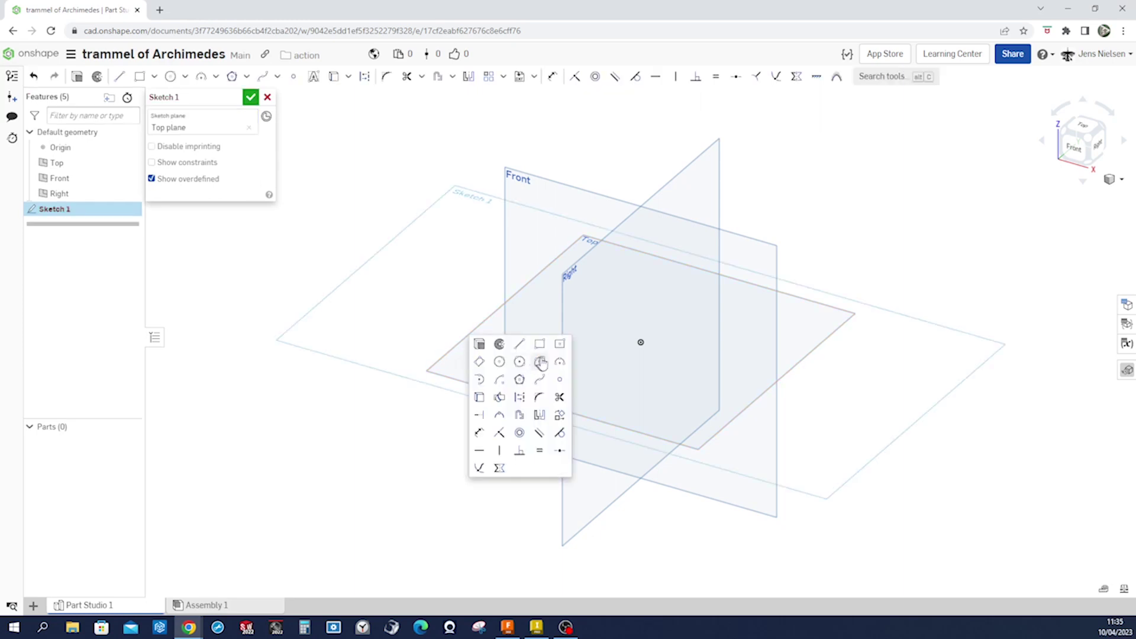
pyautogui.click(559, 345)
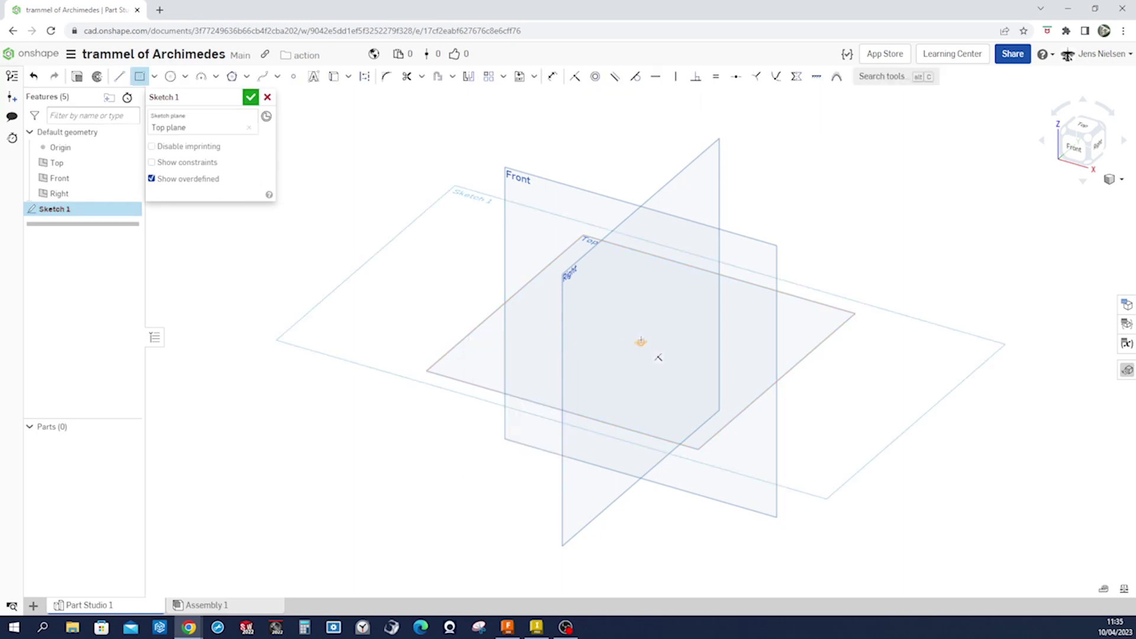
pyautogui.click(641, 342)
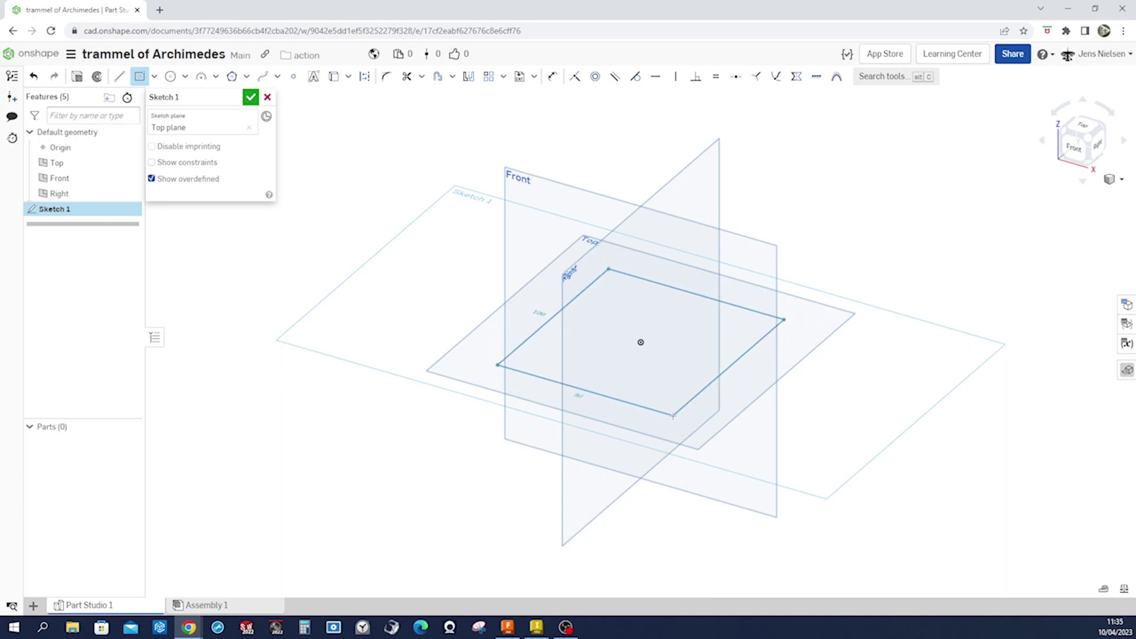
pyautogui.click(686, 427)
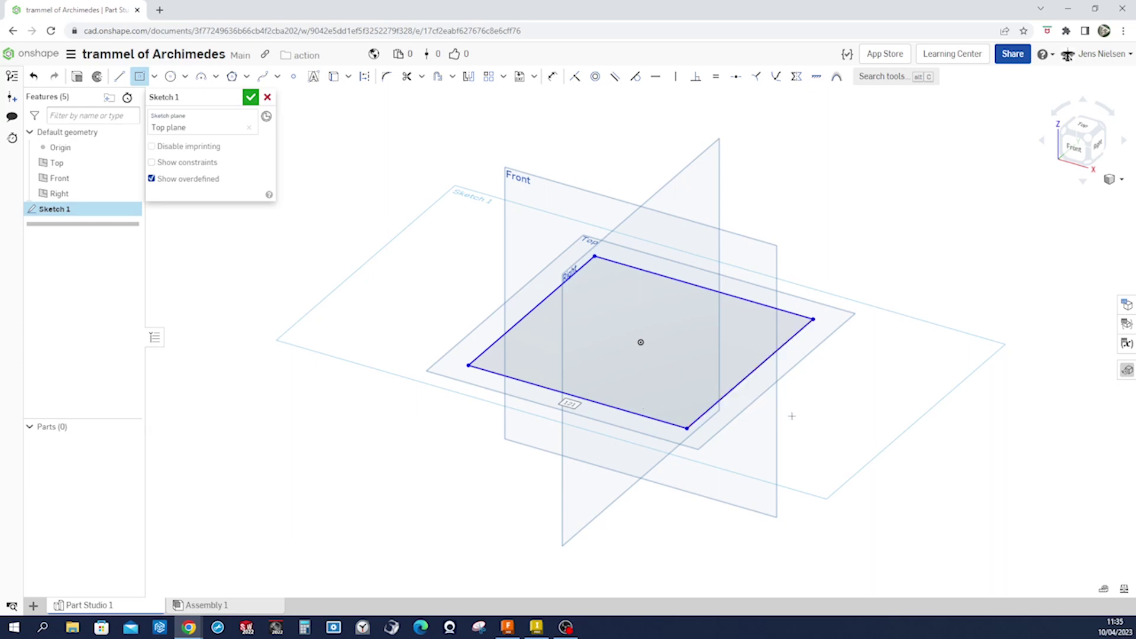
# - Dimension the side of the origin-centred rectangle to 122 mm
pyautogui.press('Escape')
pyautogui.press('s')
pyautogui.press('u')
pyautogui.click(755, 369)
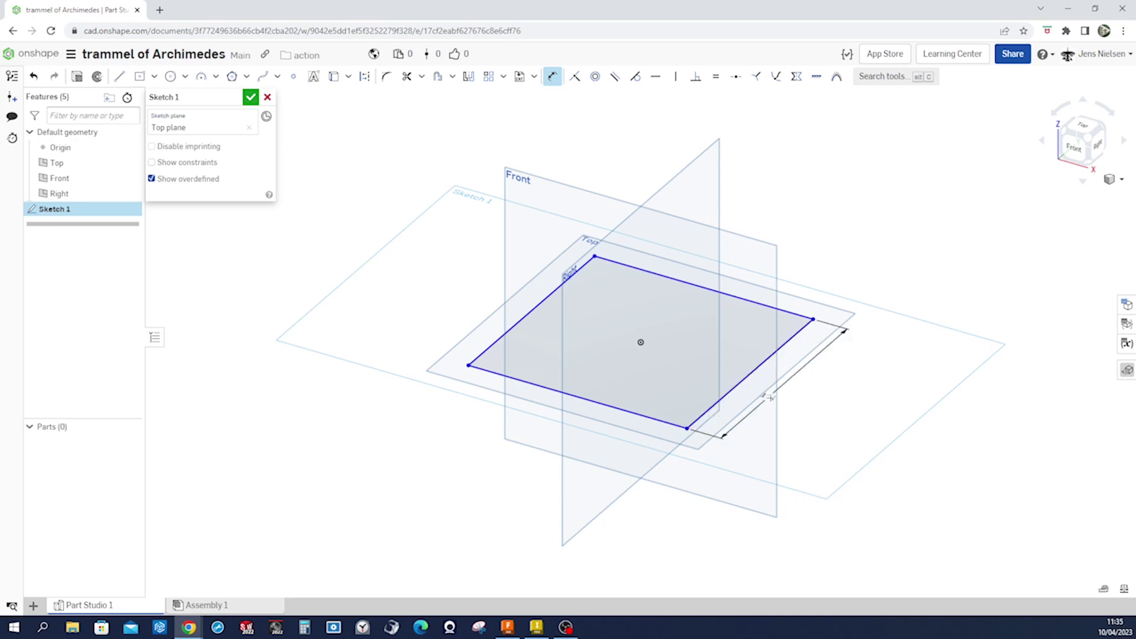
pyautogui.click(777, 400)
pyautogui.write('122')
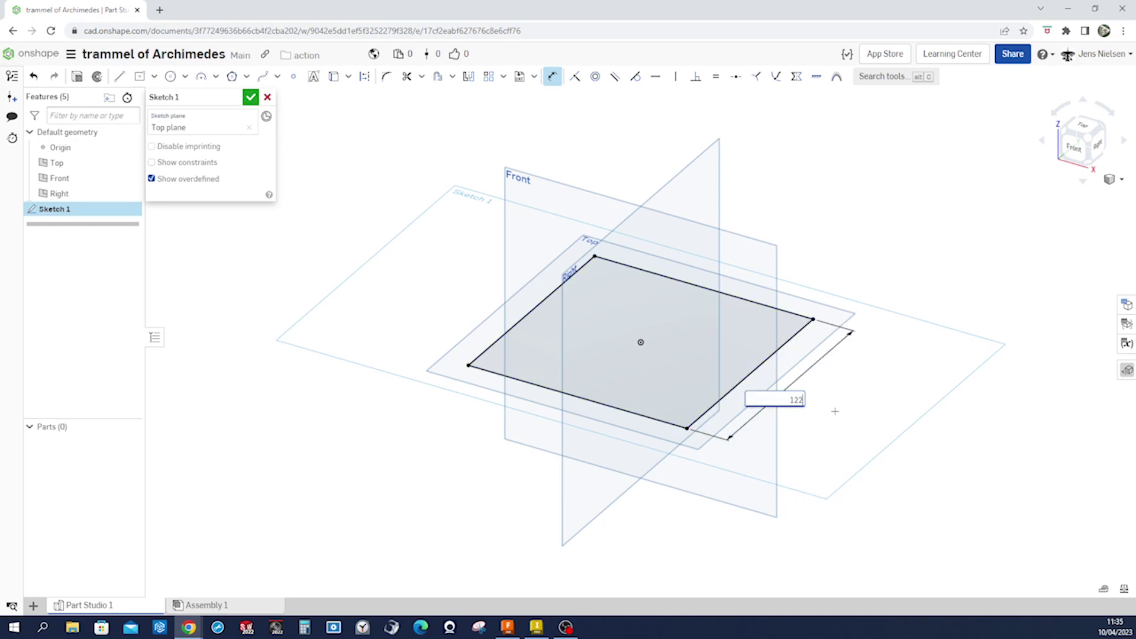
pyautogui.press('Return')
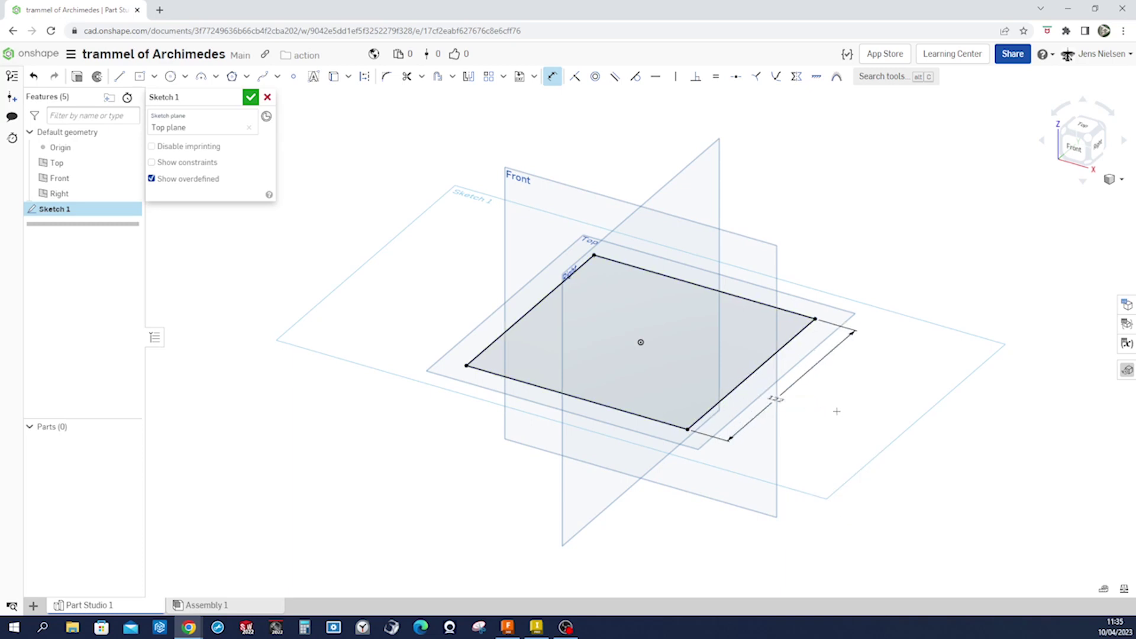
# - Extrude the square sketch upward into a new solid plate, thinner than the default depth
pyautogui.hotkey('shift', 'e')
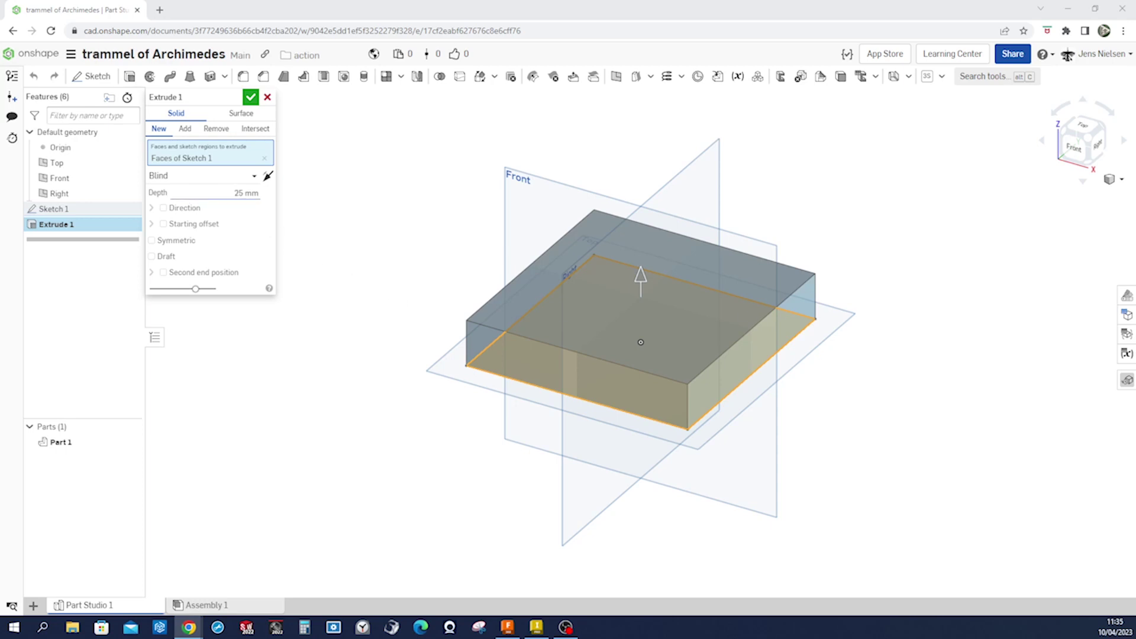
pyautogui.click(245, 192)
pyautogui.write('18')
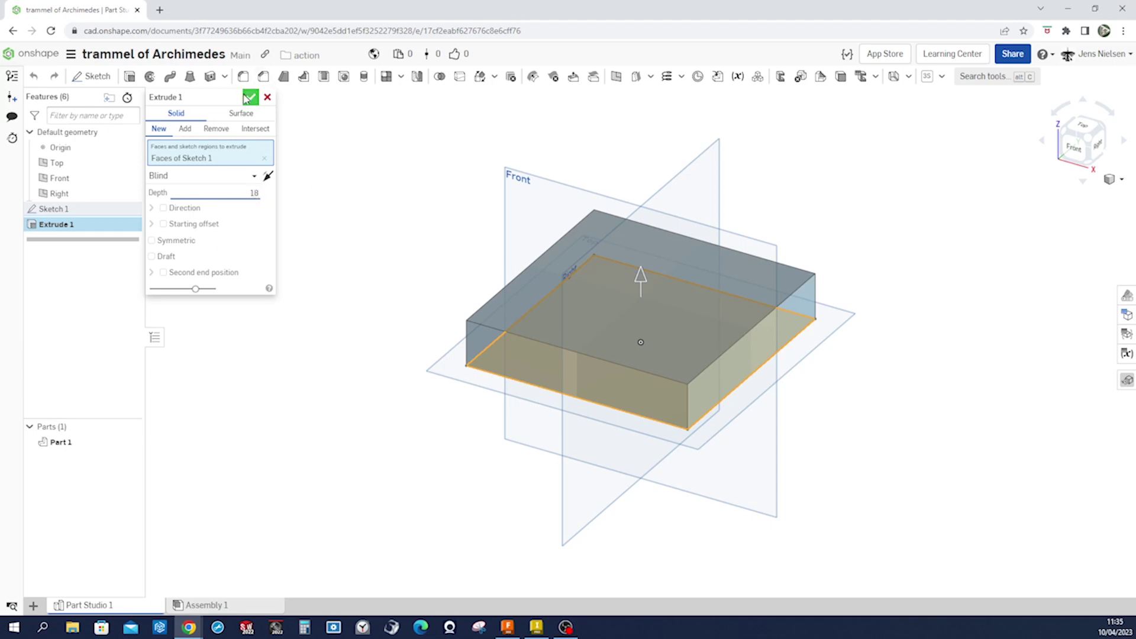
pyautogui.click(250, 96)
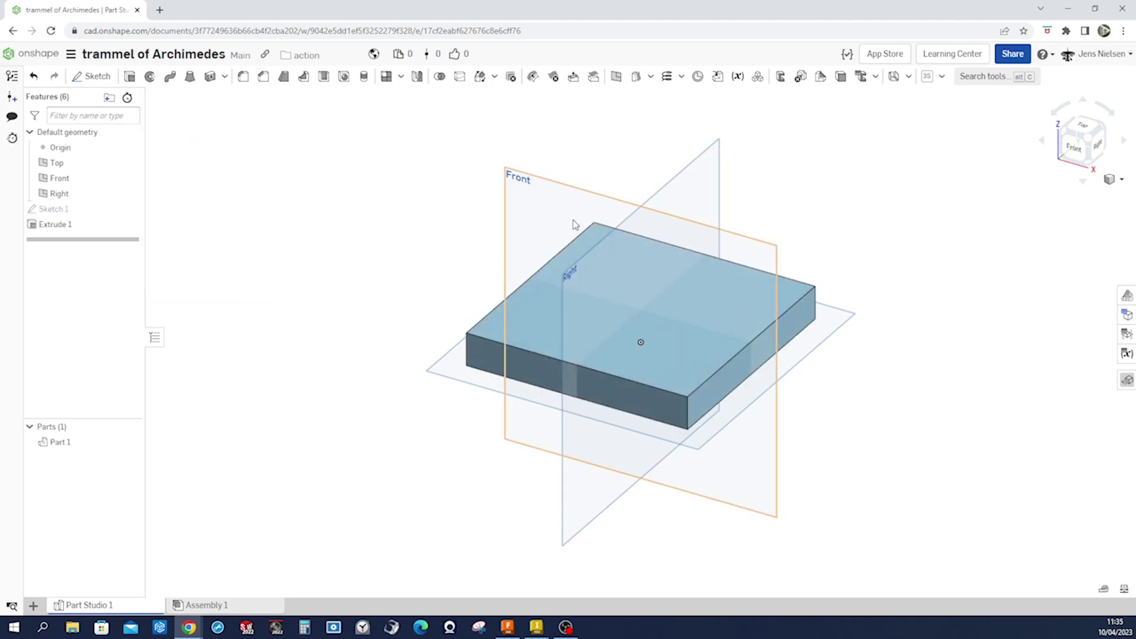
# - Hide the default planes and rename the plate part to "base"
pyautogui.press('p')
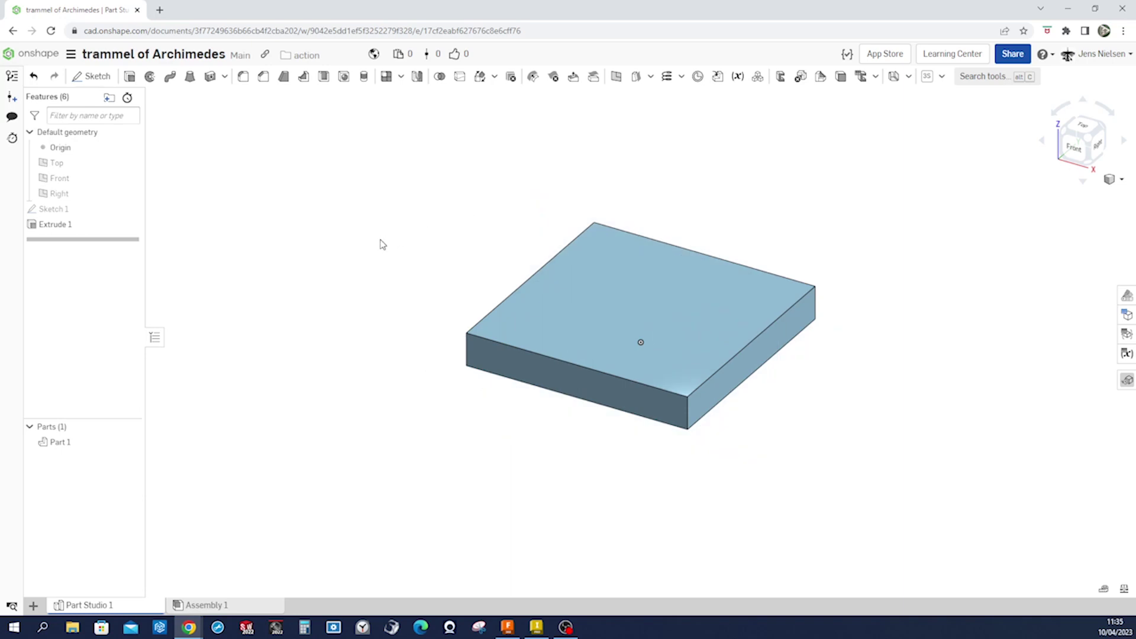
pyautogui.rightClick(72, 443)
pyautogui.click(112, 445)
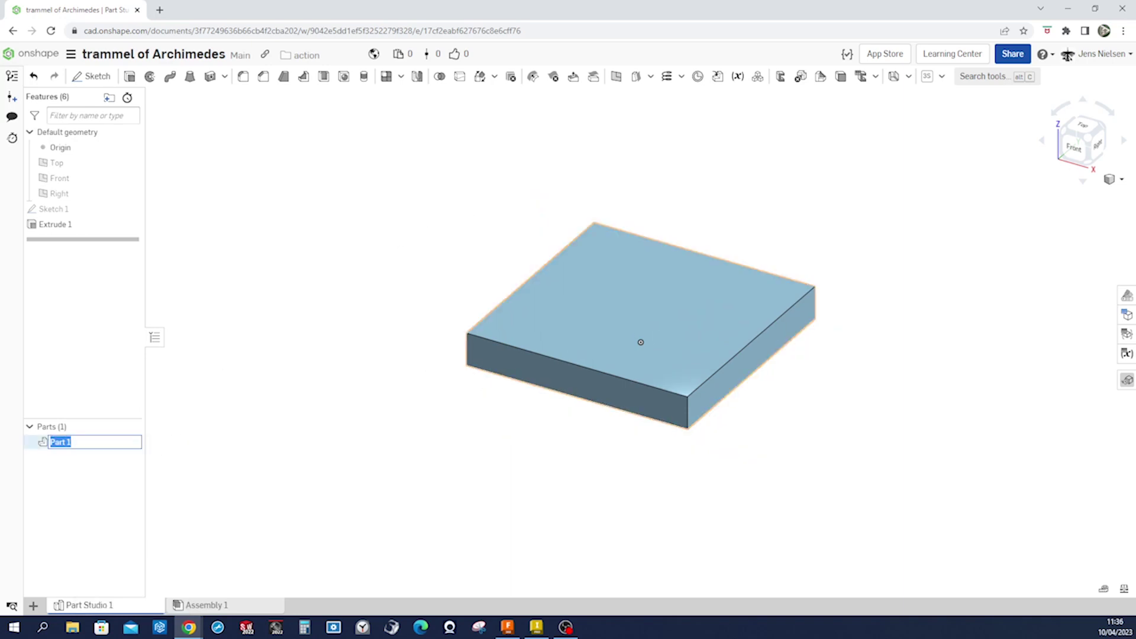
pyautogui.write('base')
pyautogui.click(240, 492)
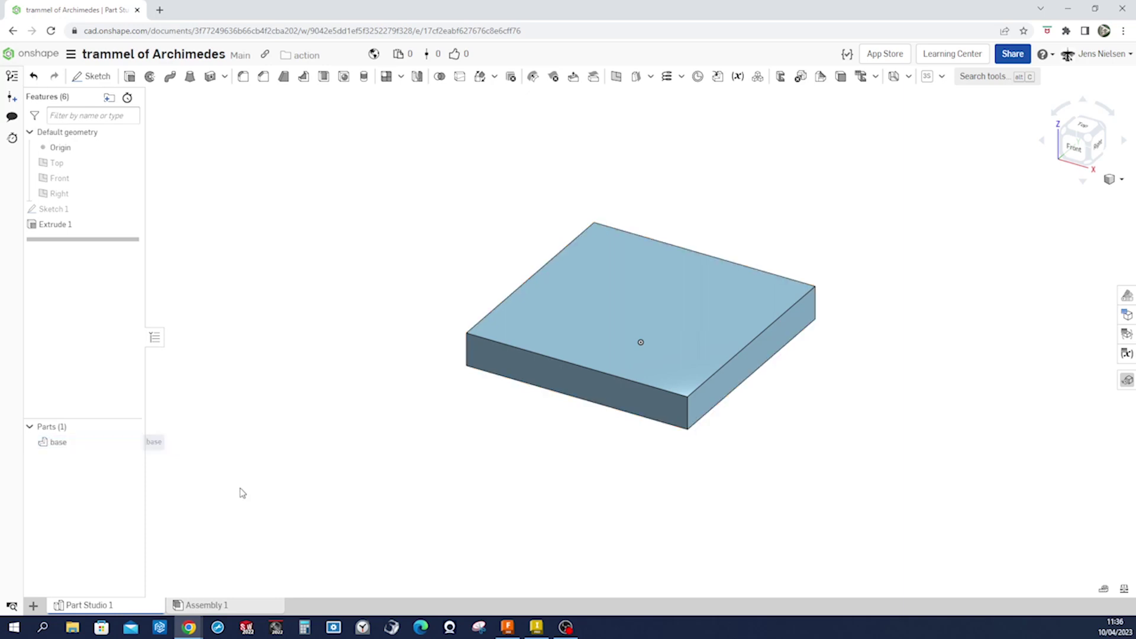
# - Change the appearance of the base part to the medium grey B3B3B3
pyautogui.rightClick(54, 443)
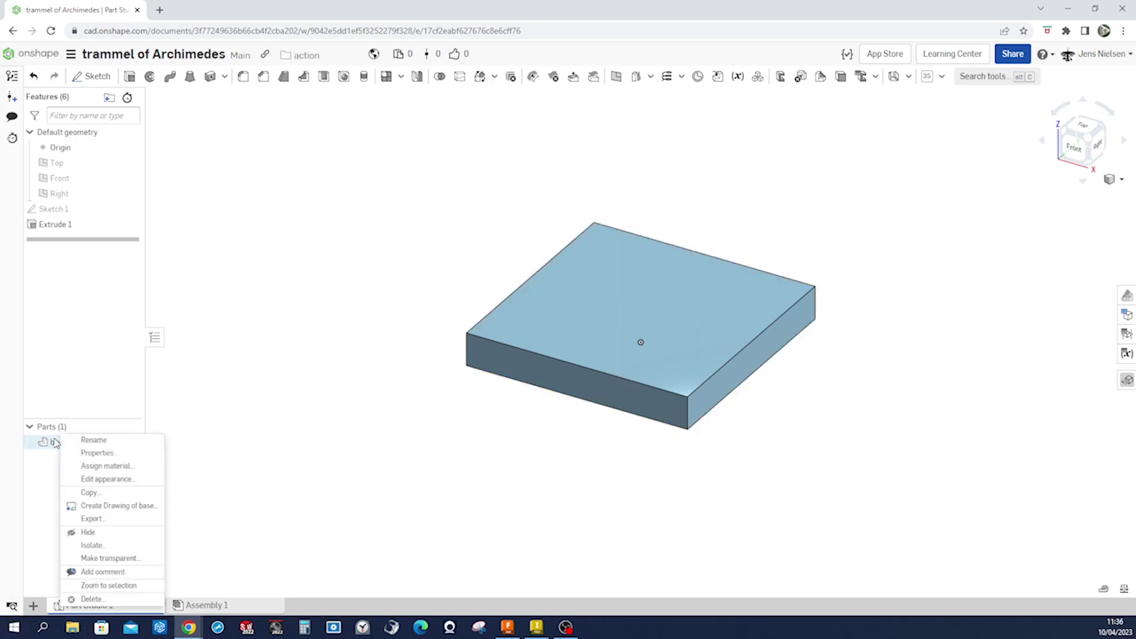
pyautogui.click(98, 478)
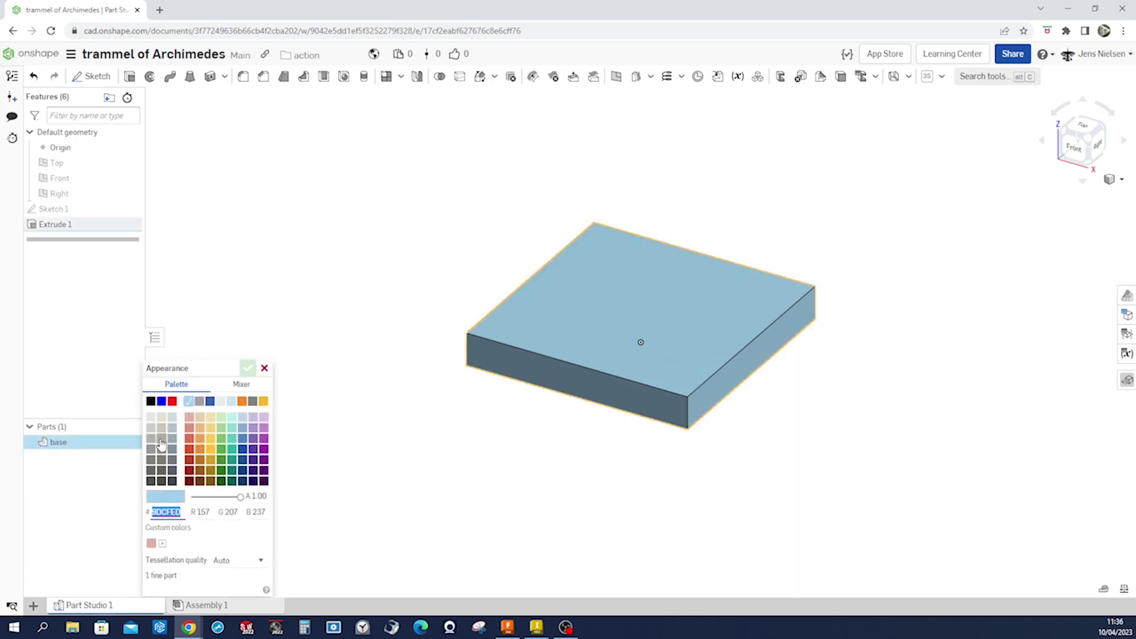
pyautogui.click(151, 438)
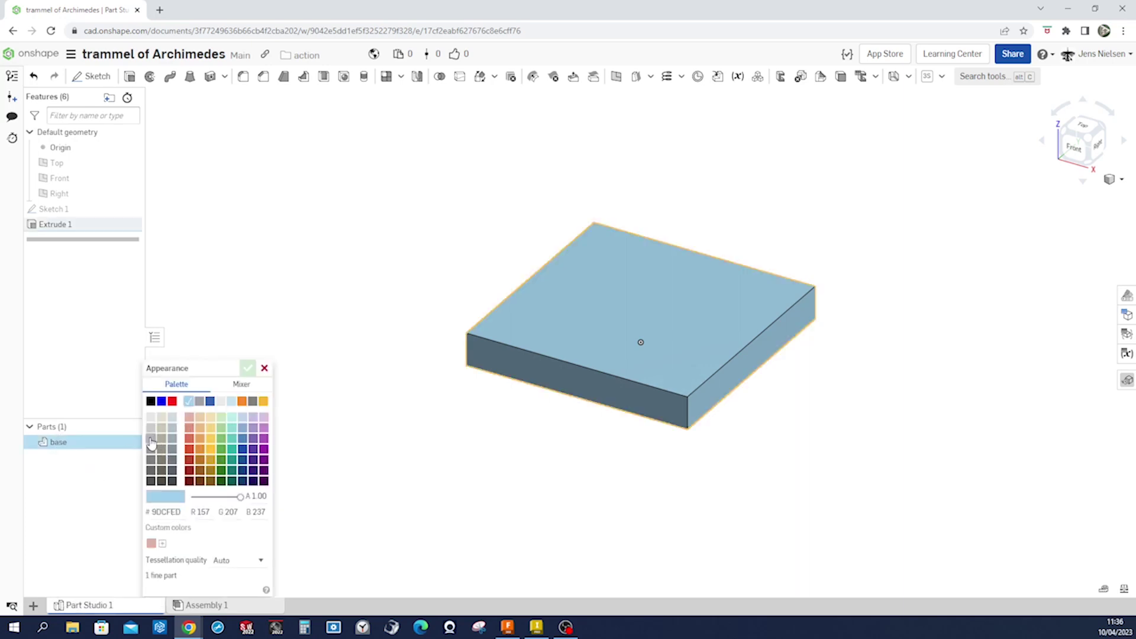
pyautogui.click(247, 369)
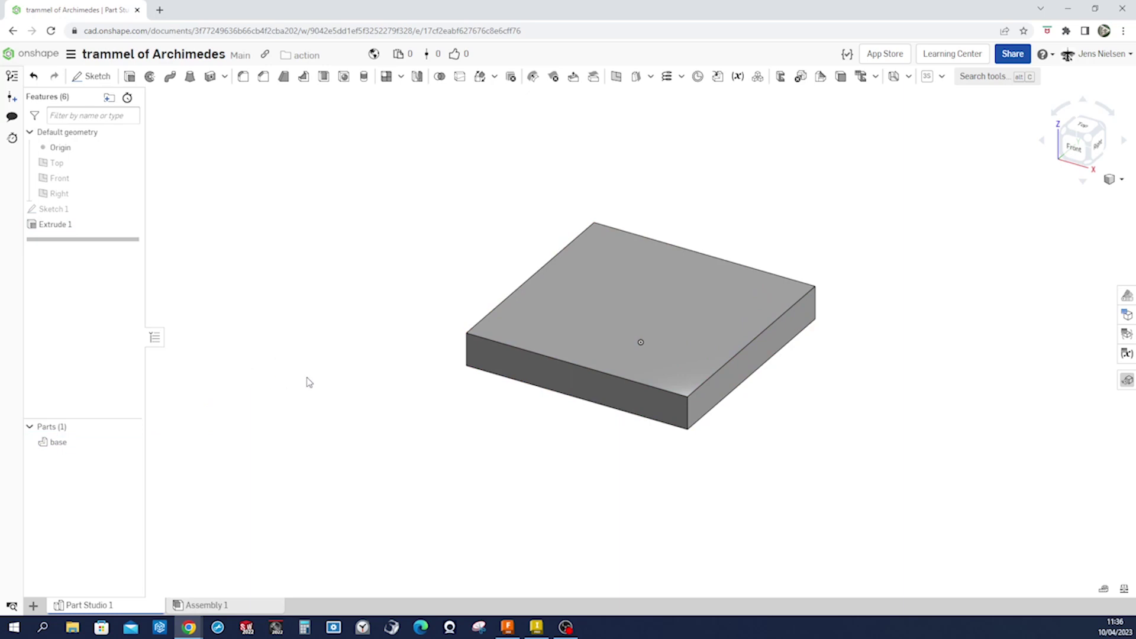
# - Sketch a centre rectangle about 19 mm wide on the base's top face, centred on the origin and running between the front and back edges
pyautogui.press('s')
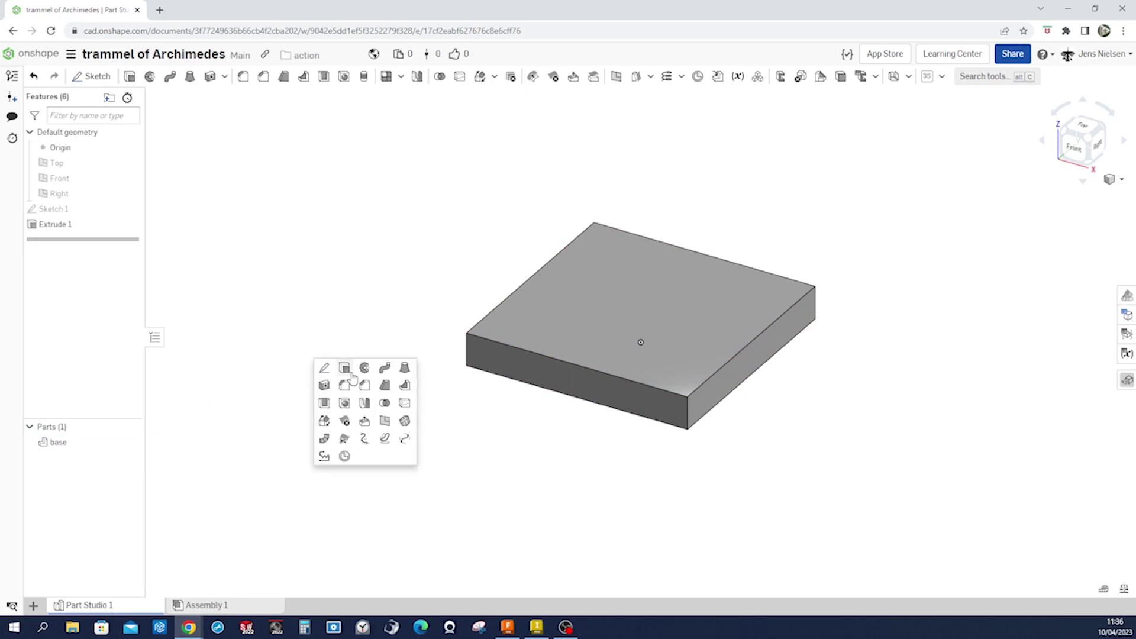
pyautogui.click(325, 368)
pyautogui.click(493, 331)
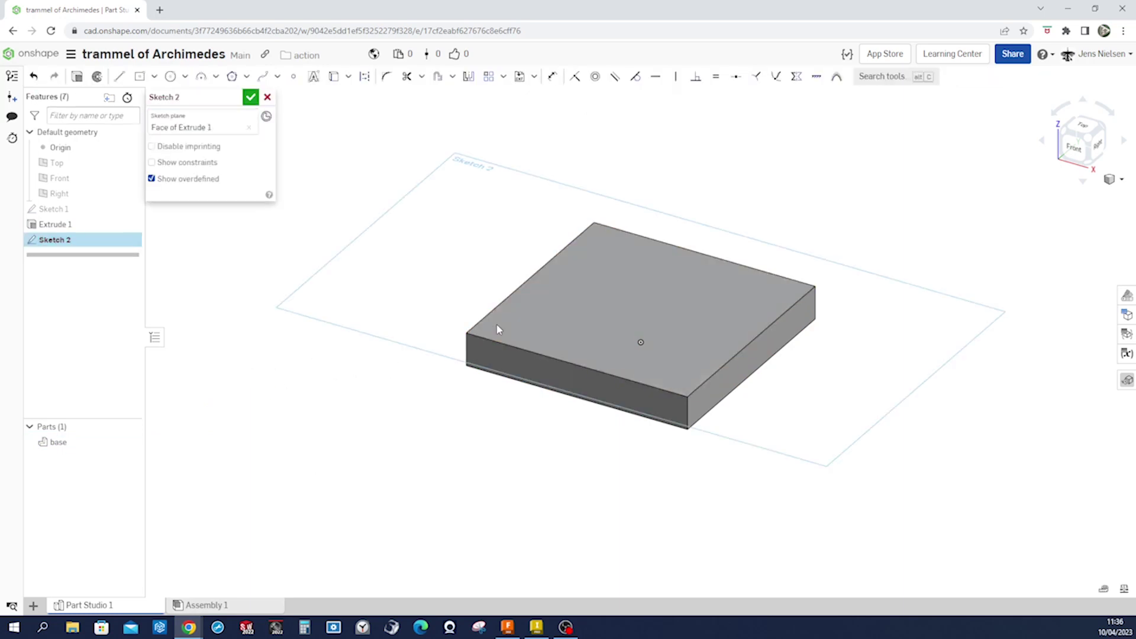
pyautogui.click(140, 76)
pyautogui.press('n')
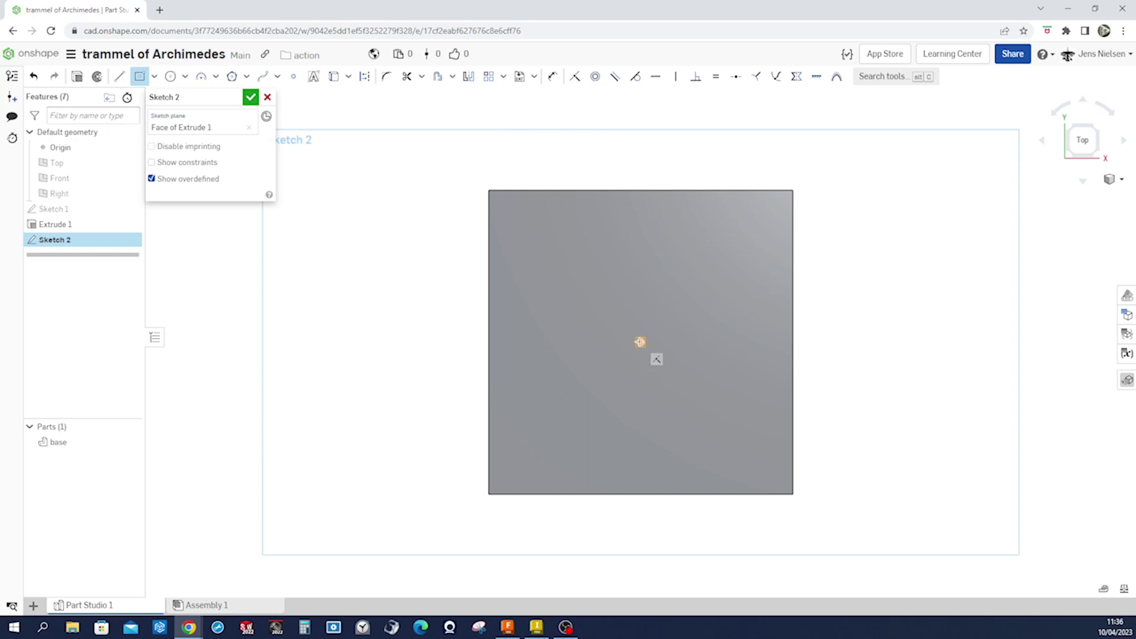
pyautogui.click(640, 342)
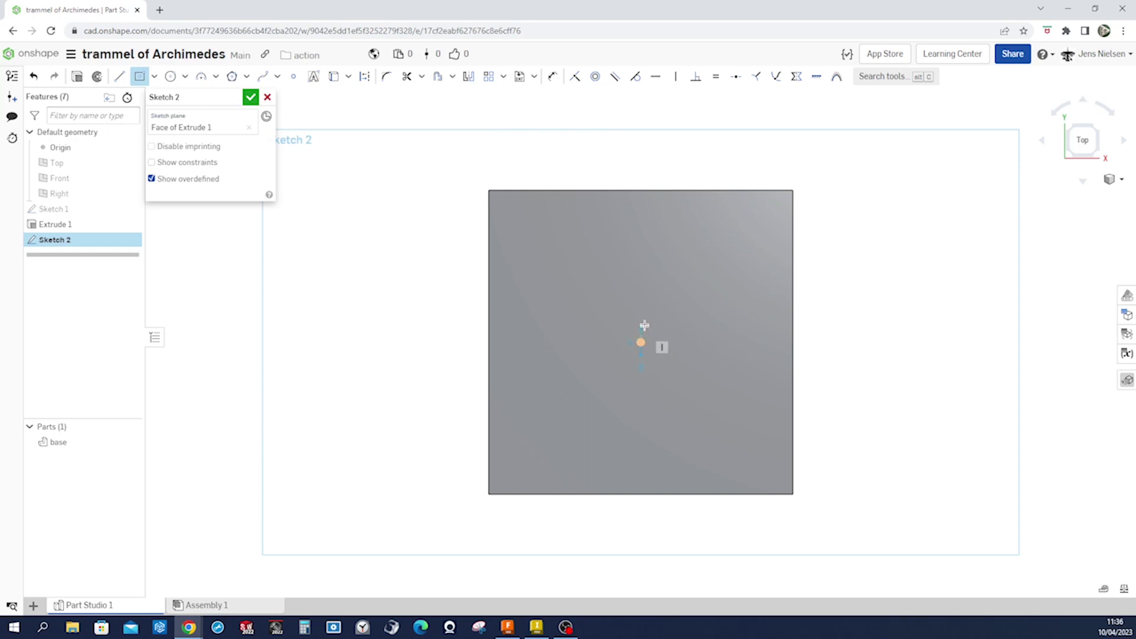
pyautogui.click(664, 201)
# - Add a second origin-centred rectangle about 26 mm wide, crossing the first and reaching both side edges of the base
pyautogui.click(640, 342)
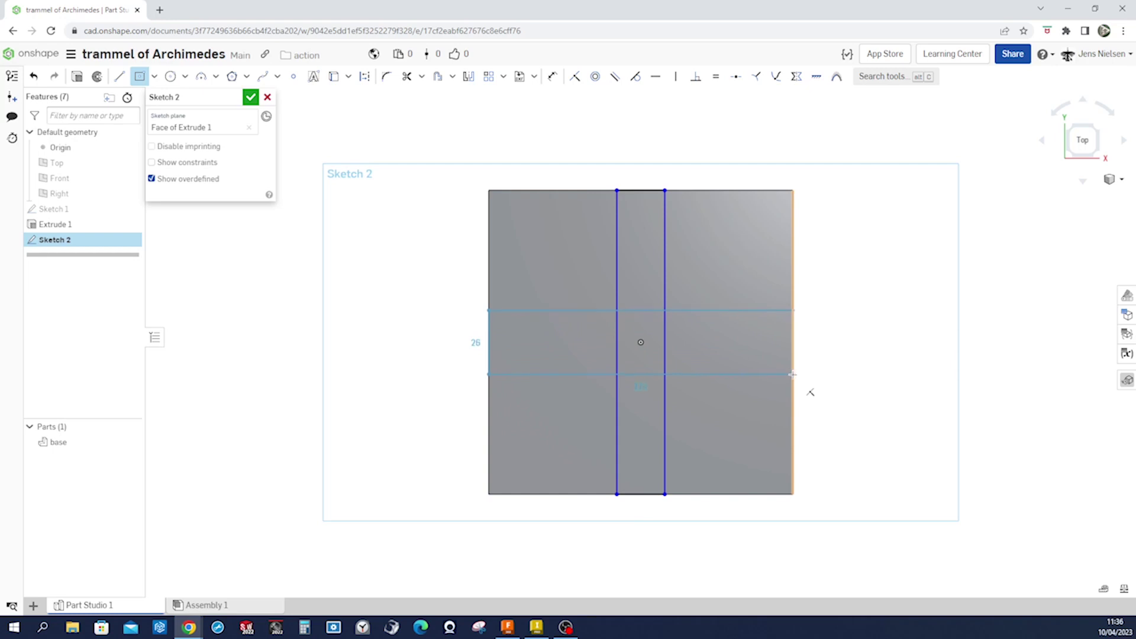
pyautogui.click(792, 374)
pyautogui.press('Escape')
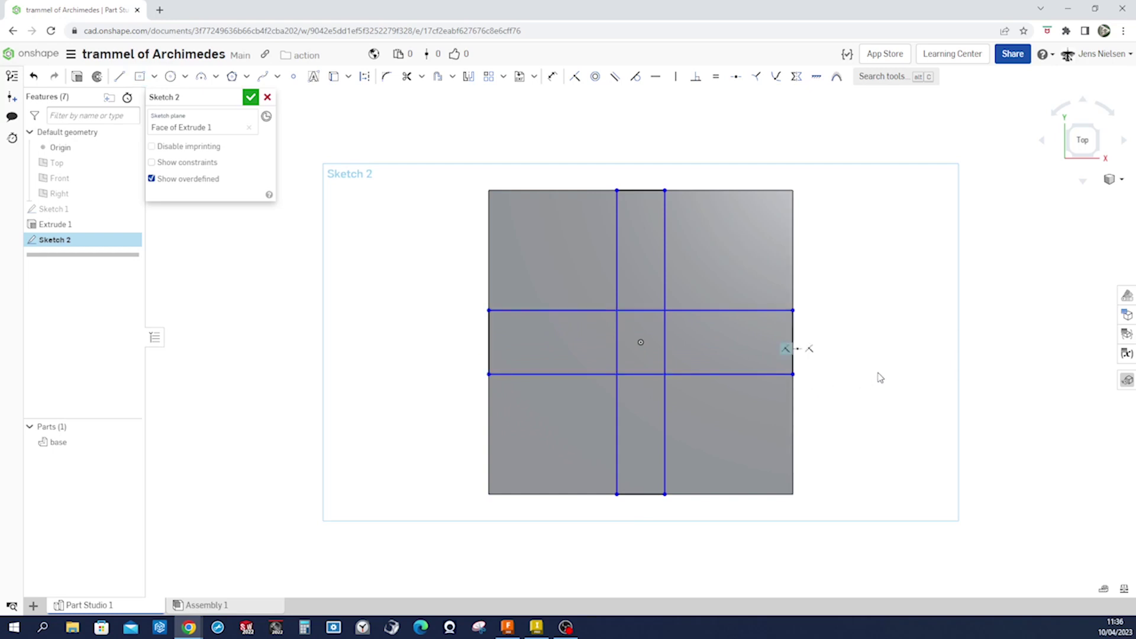
# - Apply an Equal constraint between the short end lines of the two crossing rectangles
pyautogui.press('e')
pyautogui.click(793, 340)
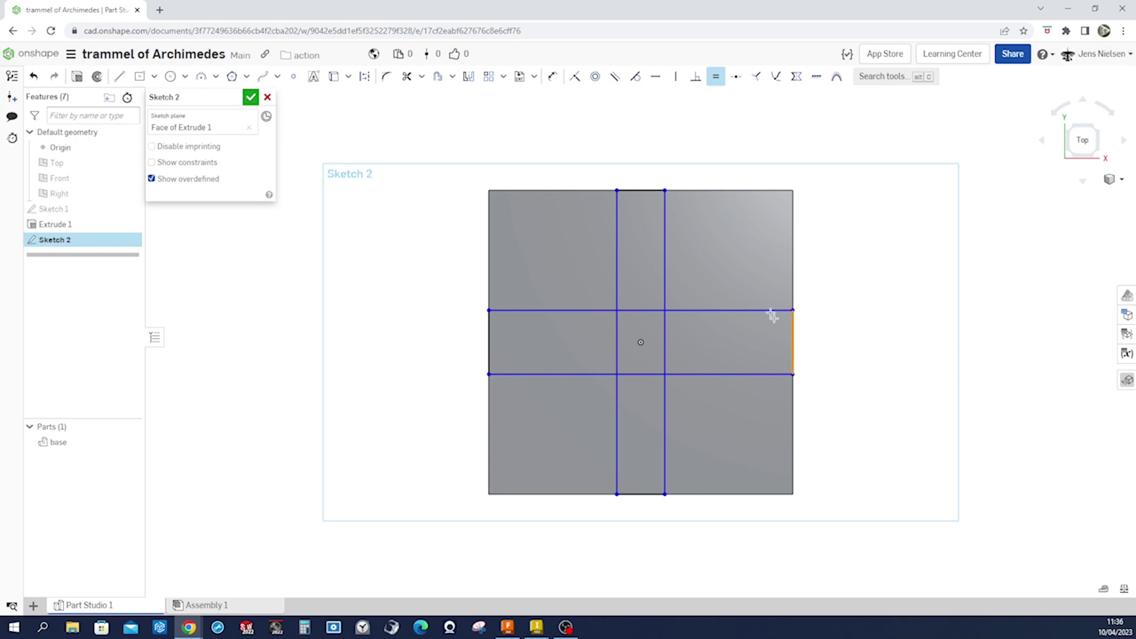
pyautogui.click(665, 192)
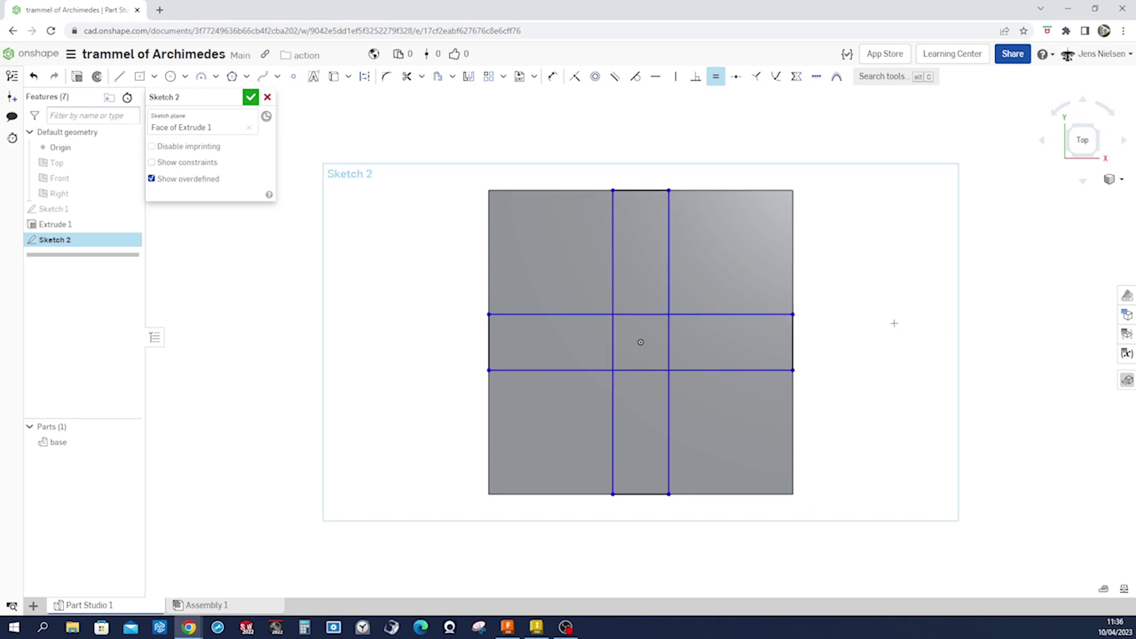
# - Dimension the width of the crossing strips to 22 mm and finish the sketch
pyautogui.press('u')
pyautogui.click(792, 353)
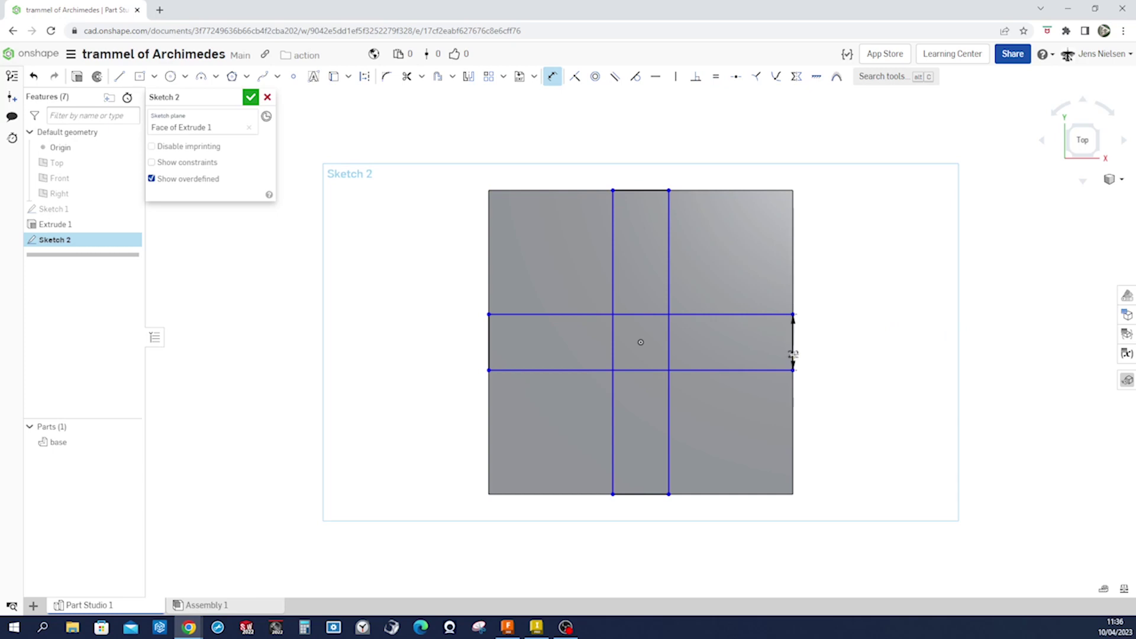
pyautogui.click(831, 355)
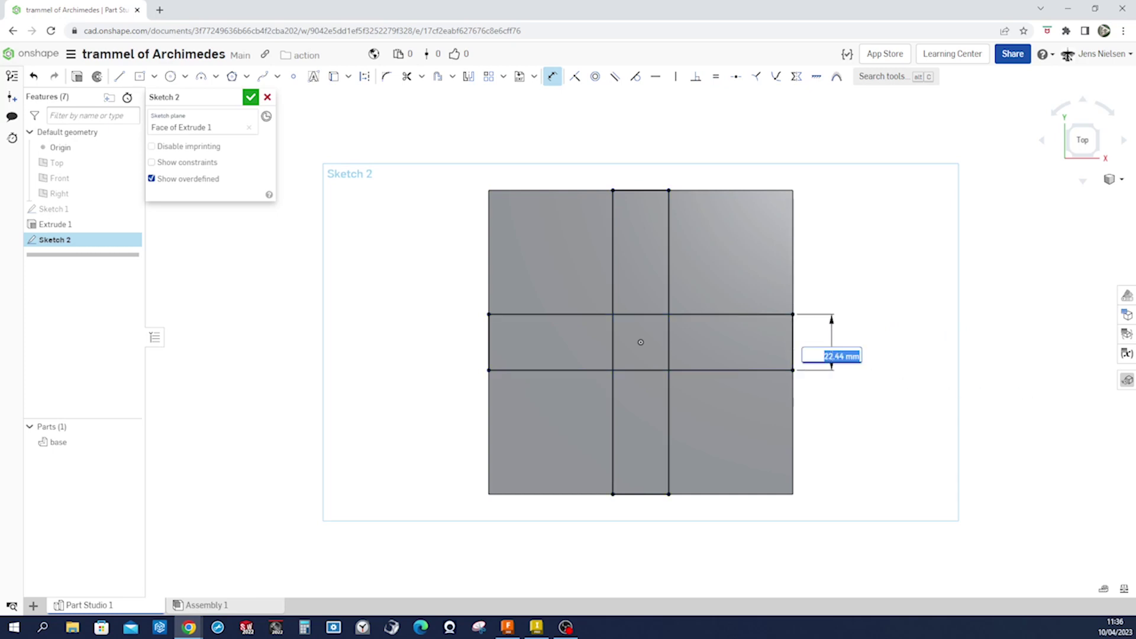
pyautogui.write('22 mm')
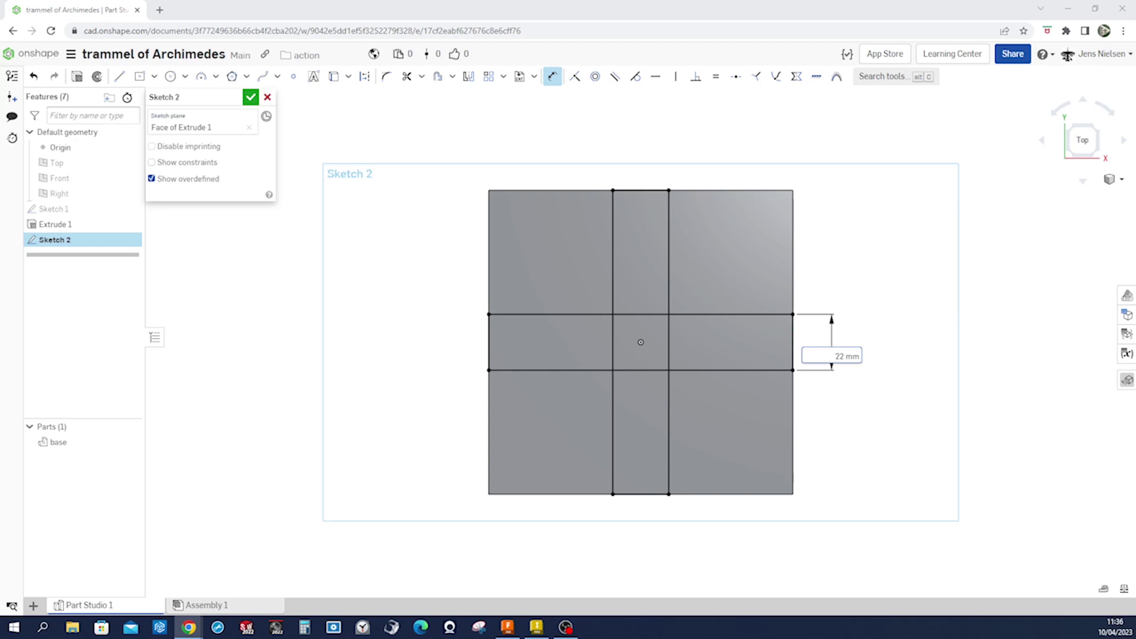
pyautogui.click(885, 375)
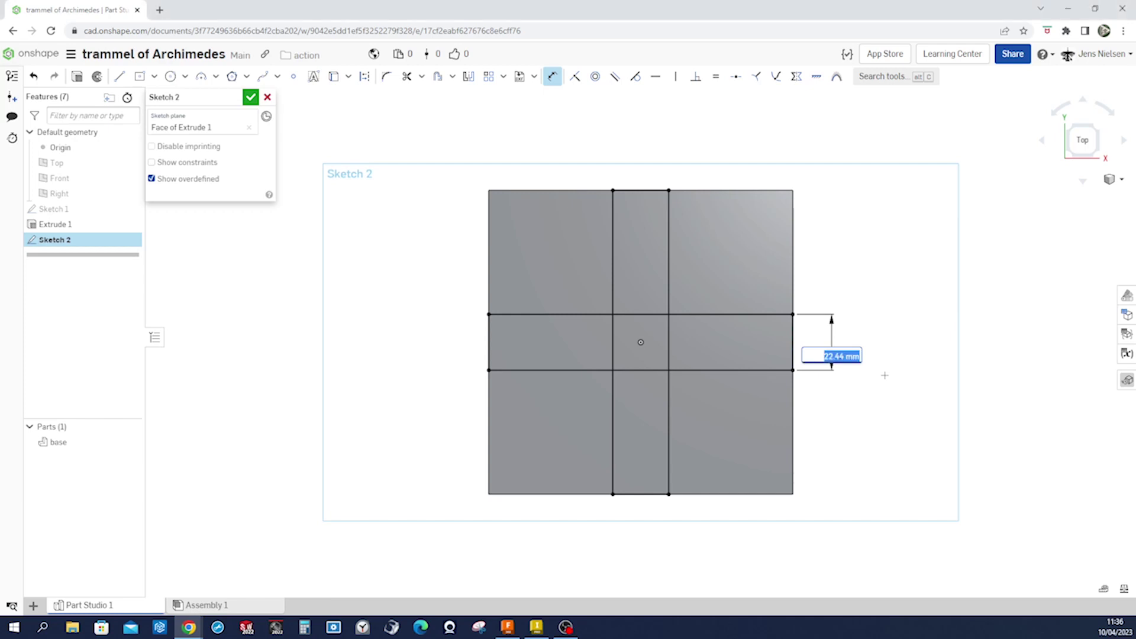
pyautogui.write('22')
pyautogui.press('Return')
pyautogui.press('Escape')
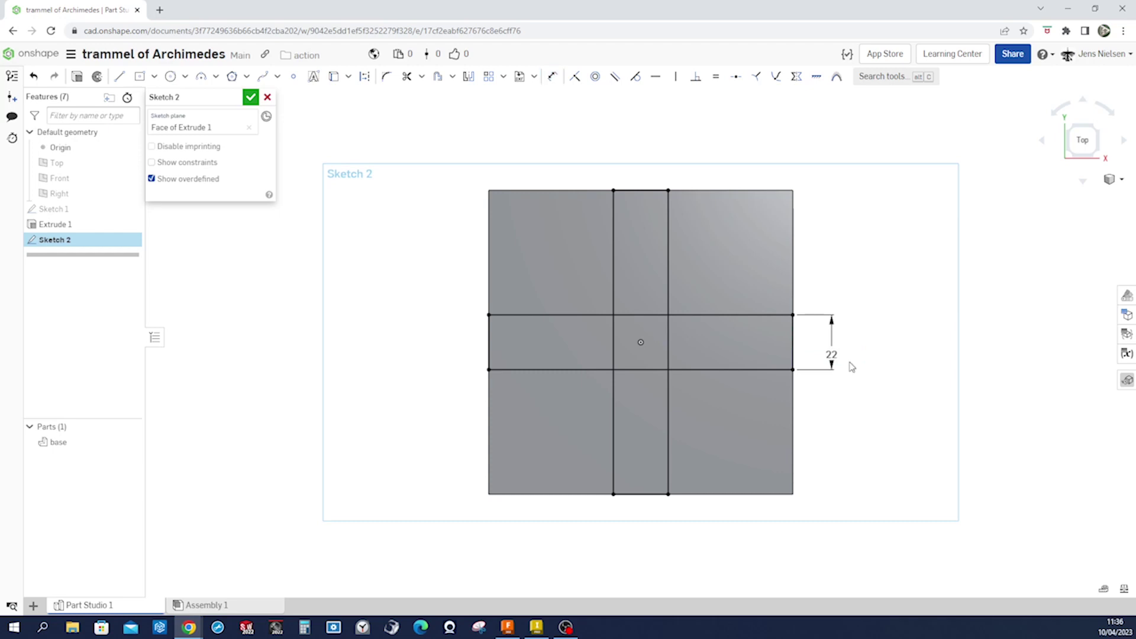
pyautogui.click(251, 97)
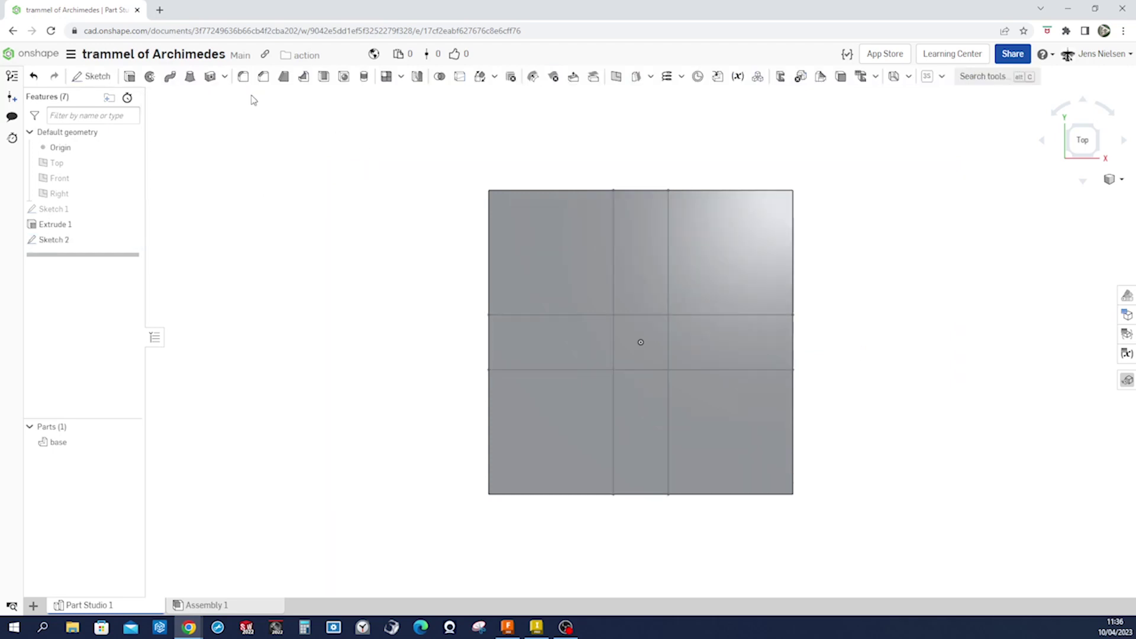
pyautogui.hotkey('shift', '7')
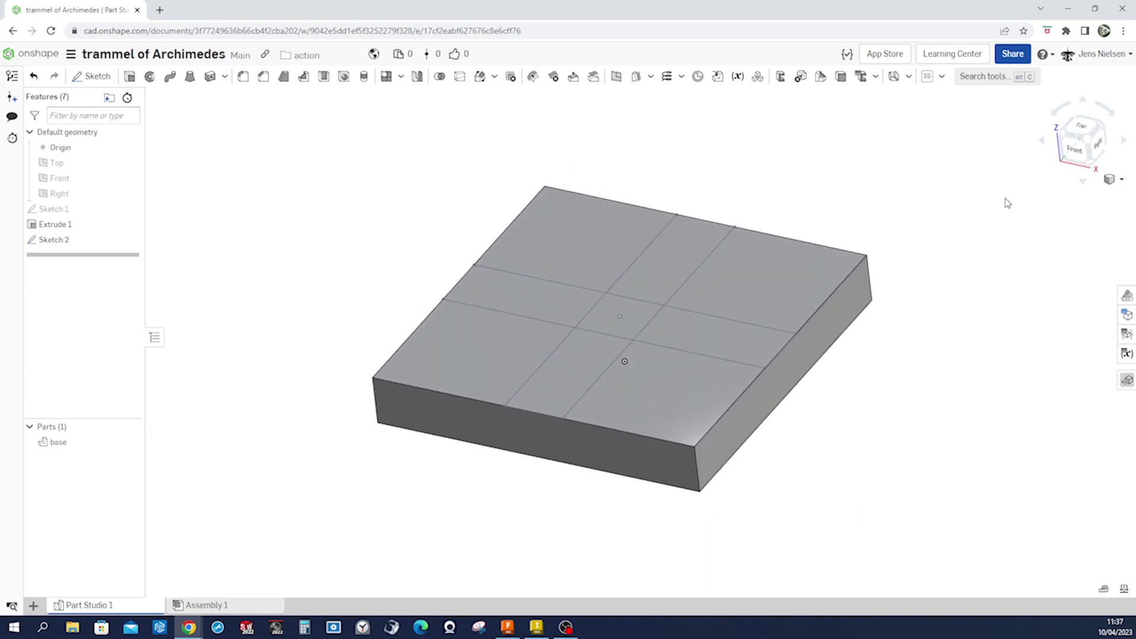
# - Cut the crossing slots into the base with a Remove extrude of all five sketched cross regions, 8 mm deep
pyautogui.click(128, 77)
pyautogui.click(216, 129)
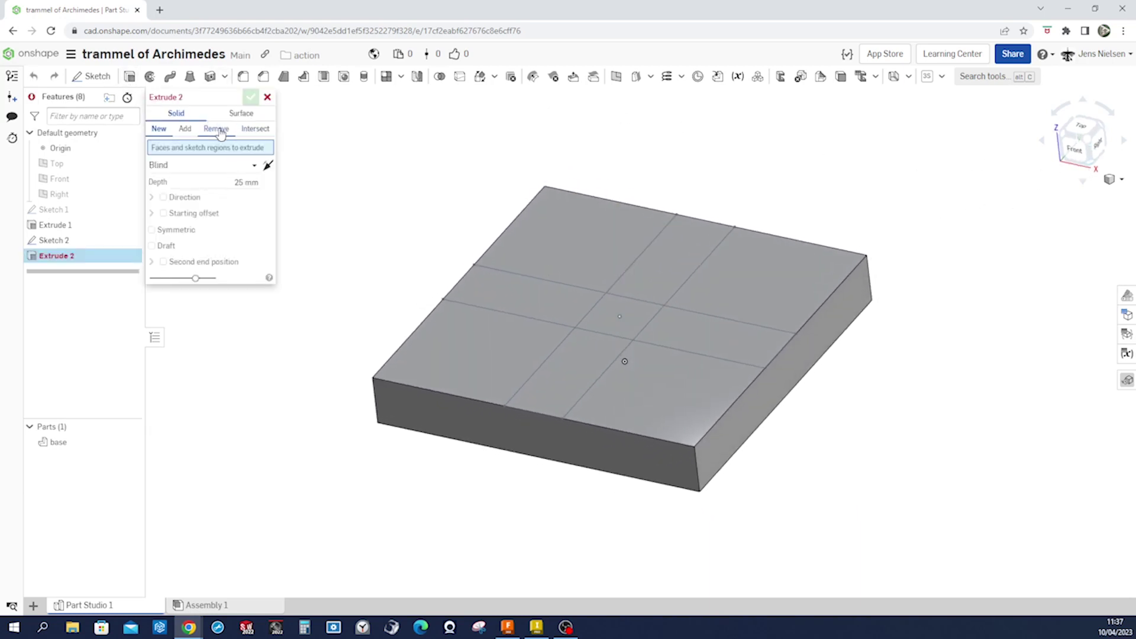
pyautogui.click(609, 329)
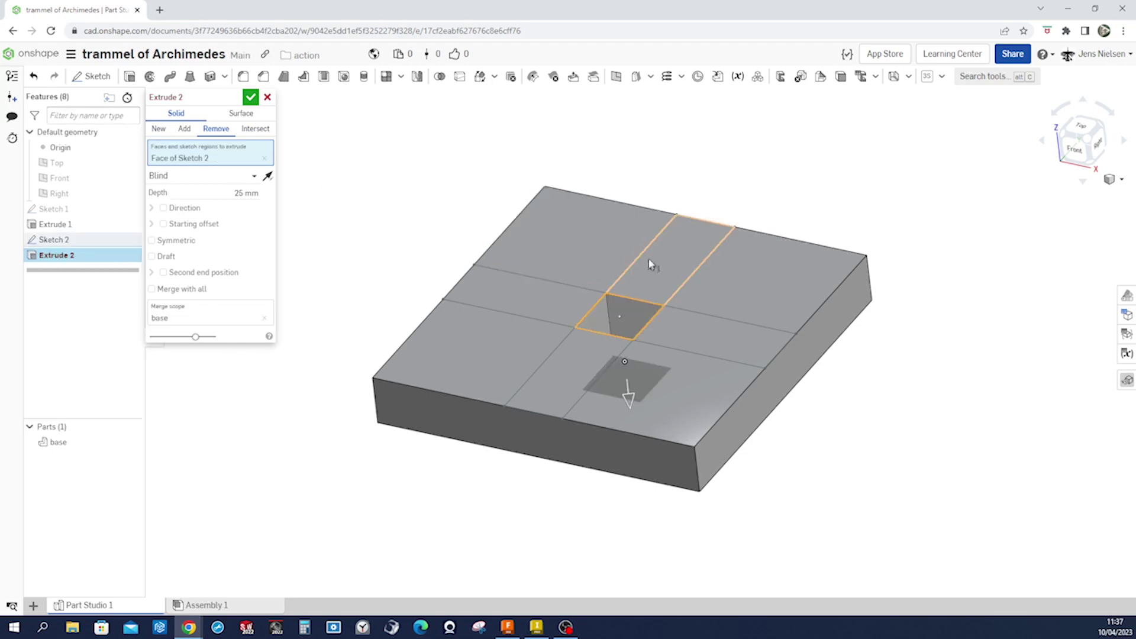
pyautogui.click(653, 262)
pyautogui.click(559, 306)
pyautogui.click(696, 346)
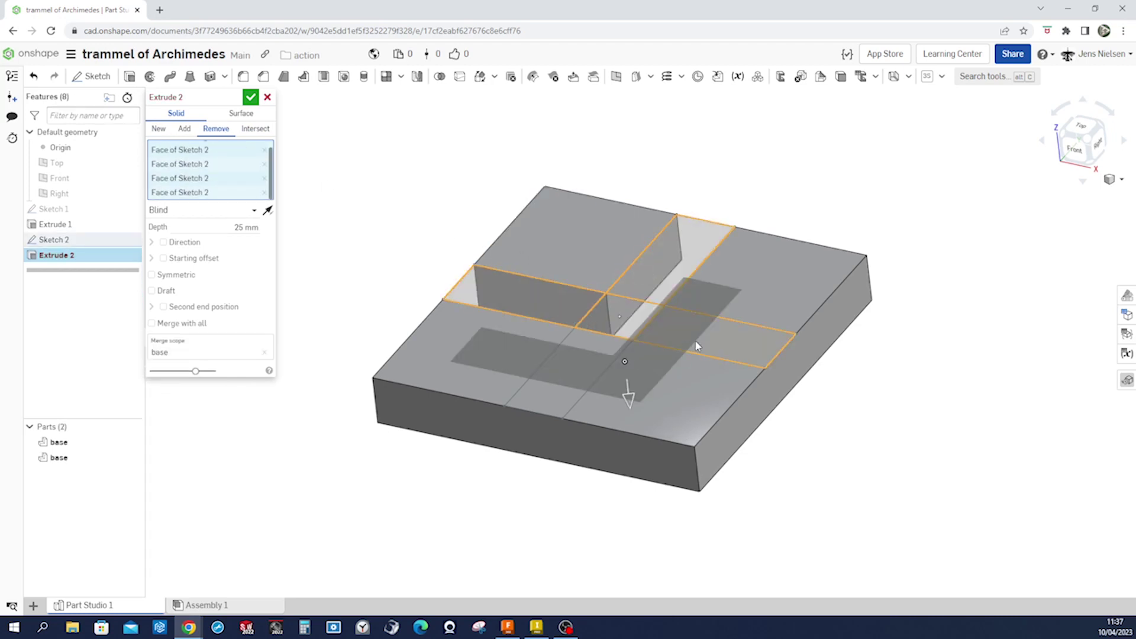
pyautogui.click(598, 381)
pyautogui.hotkey('shift', '8')
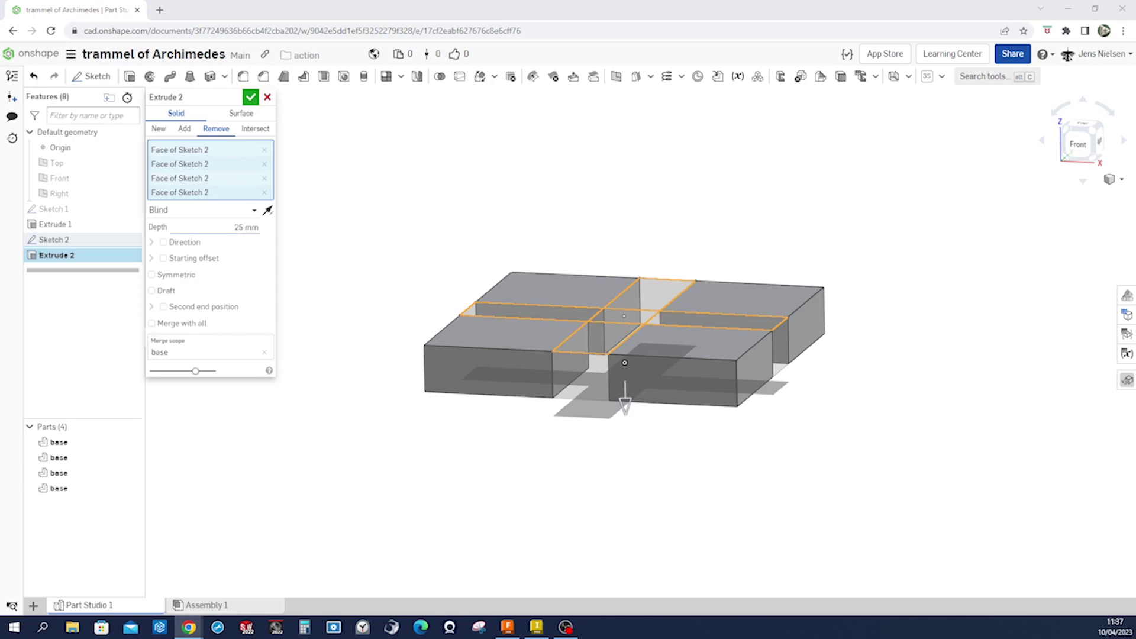
pyautogui.click(242, 228)
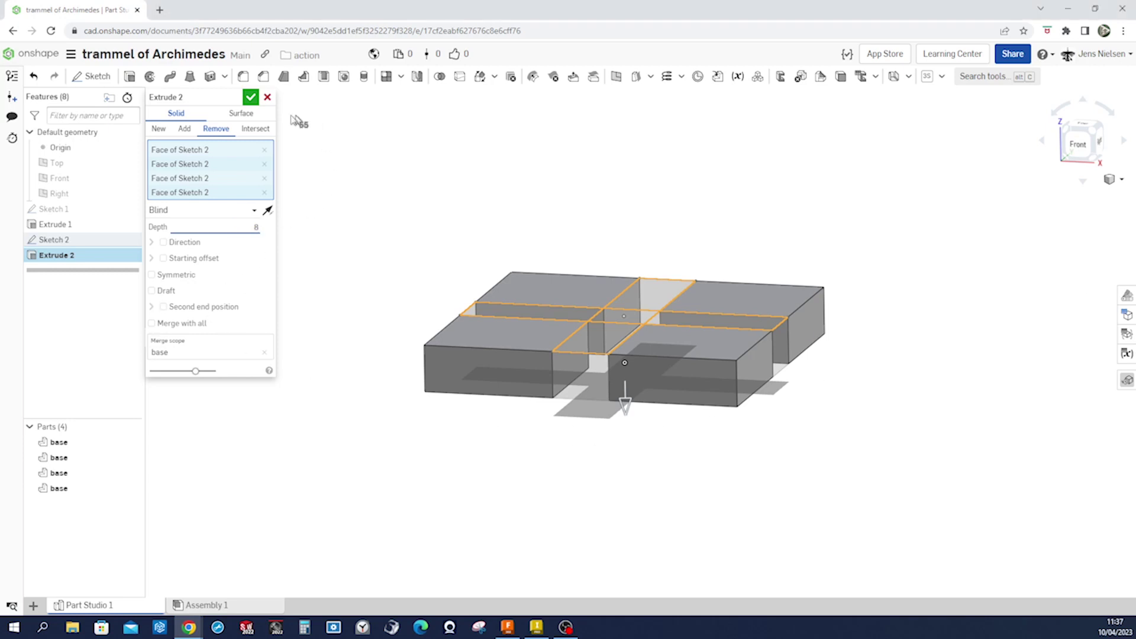
pyautogui.click(251, 99)
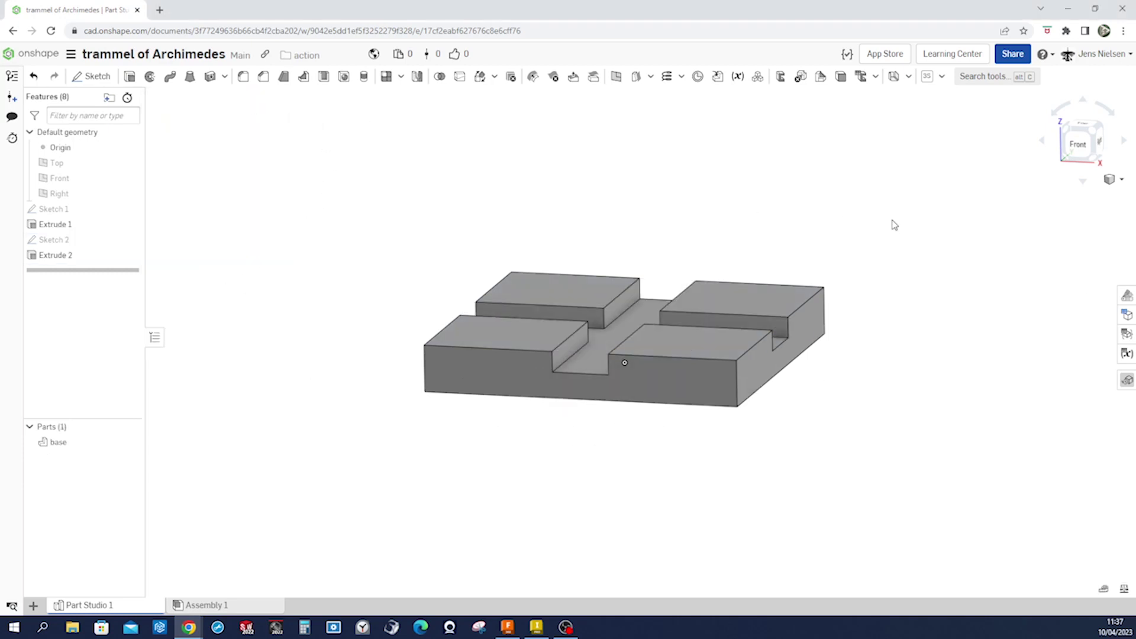
# - Sketch an origin-centred rectangle about 48 mm long on the floor of the crossing slots, with its long side along the side-to-side slot
pyautogui.moveTo(384, 356); pyautogui.dragTo(310, 338, button='right')
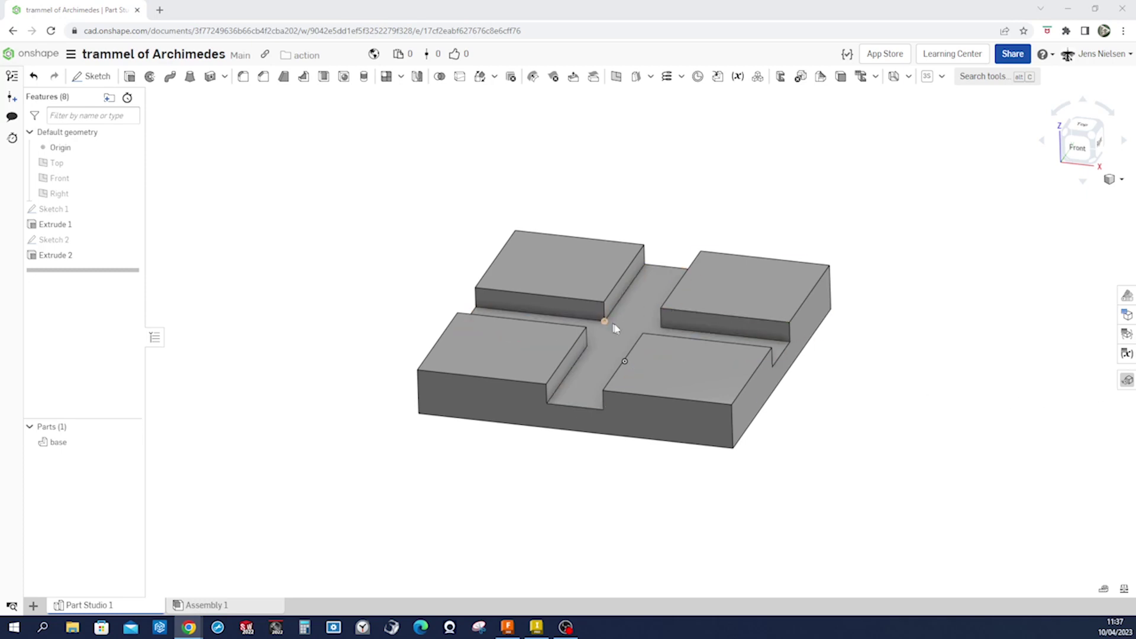
pyautogui.click(623, 340)
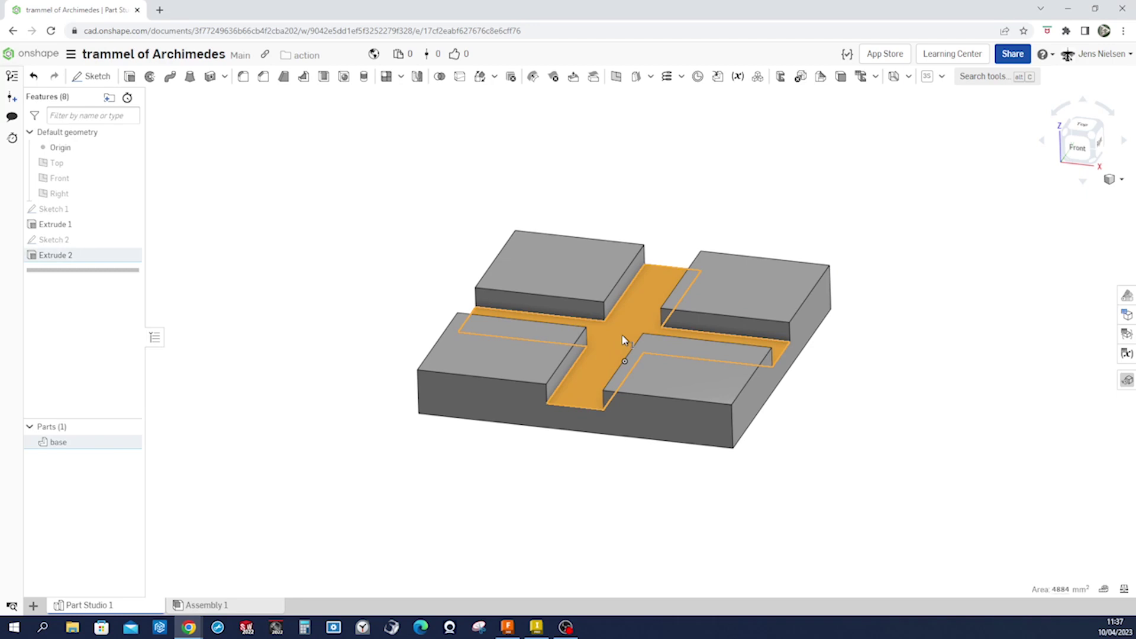
pyautogui.rightClick(623, 340)
pyautogui.click(640, 329)
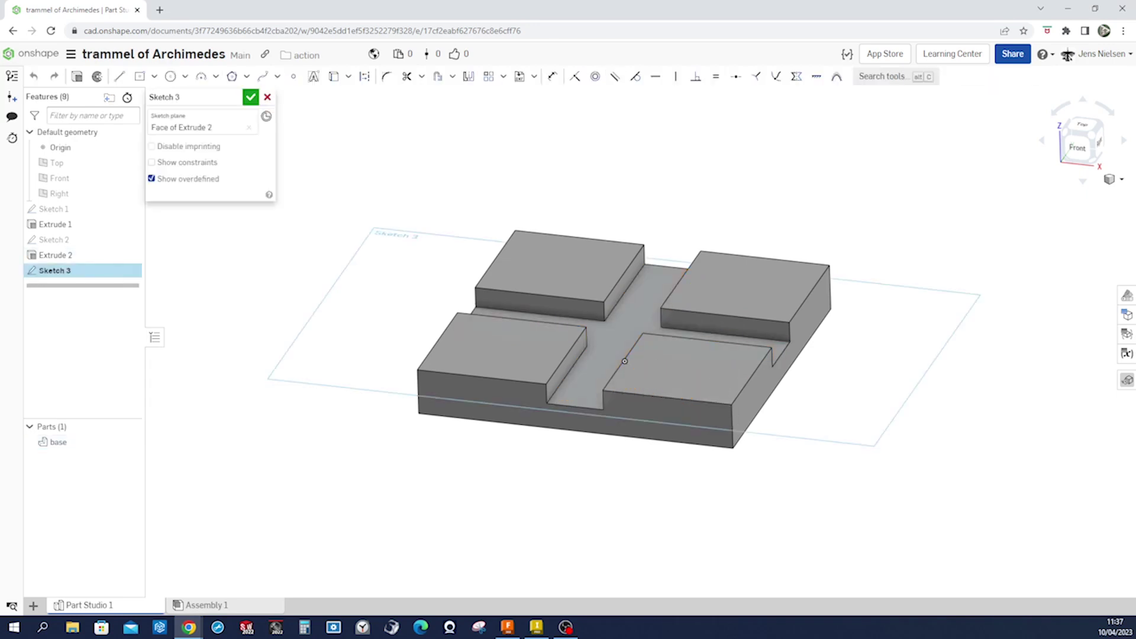
pyautogui.press('s')
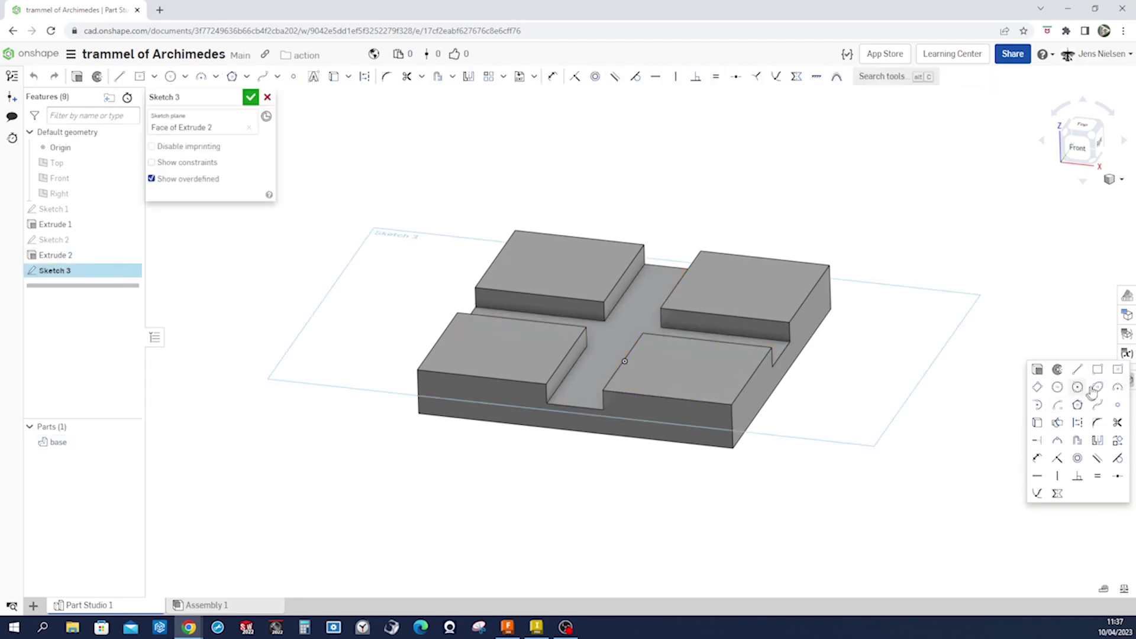
pyautogui.click(1115, 370)
pyautogui.press('n')
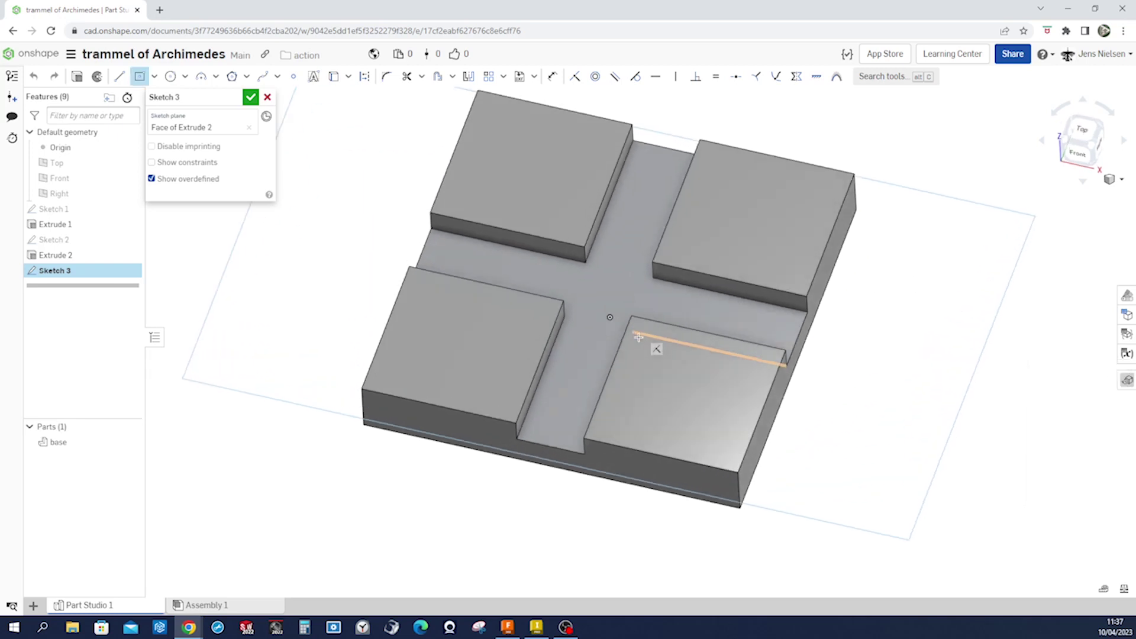
pyautogui.click(605, 281)
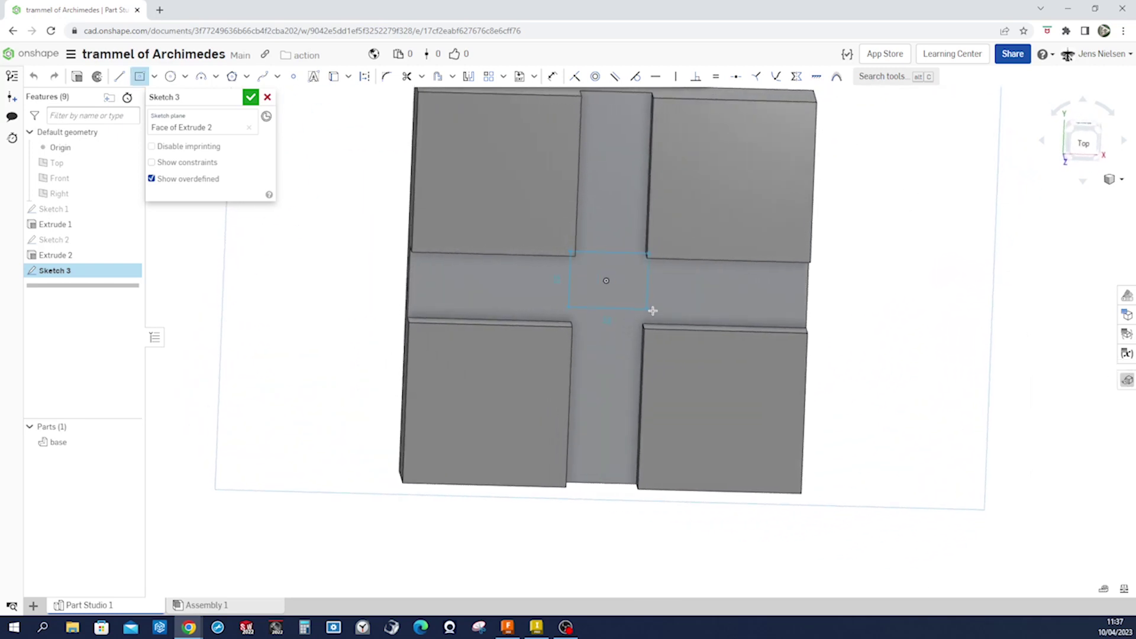
pyautogui.click(684, 319)
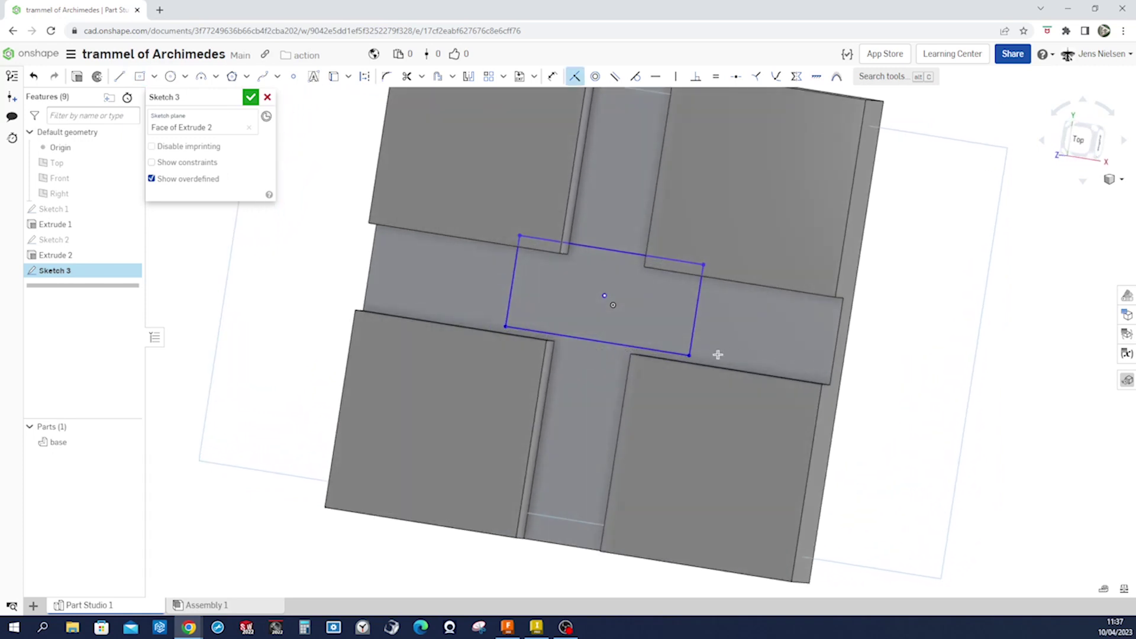
# - Make the rectangle's two long edges coincident with the front and back walls of the side-to-side slot
pyautogui.click(695, 365)
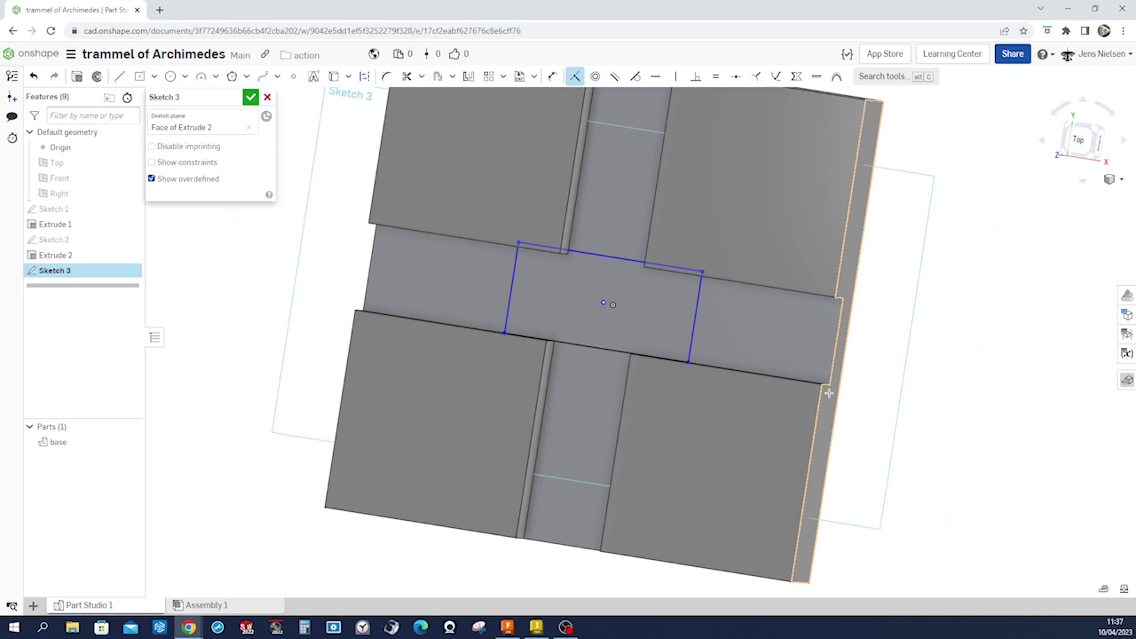
pyautogui.press('Up')
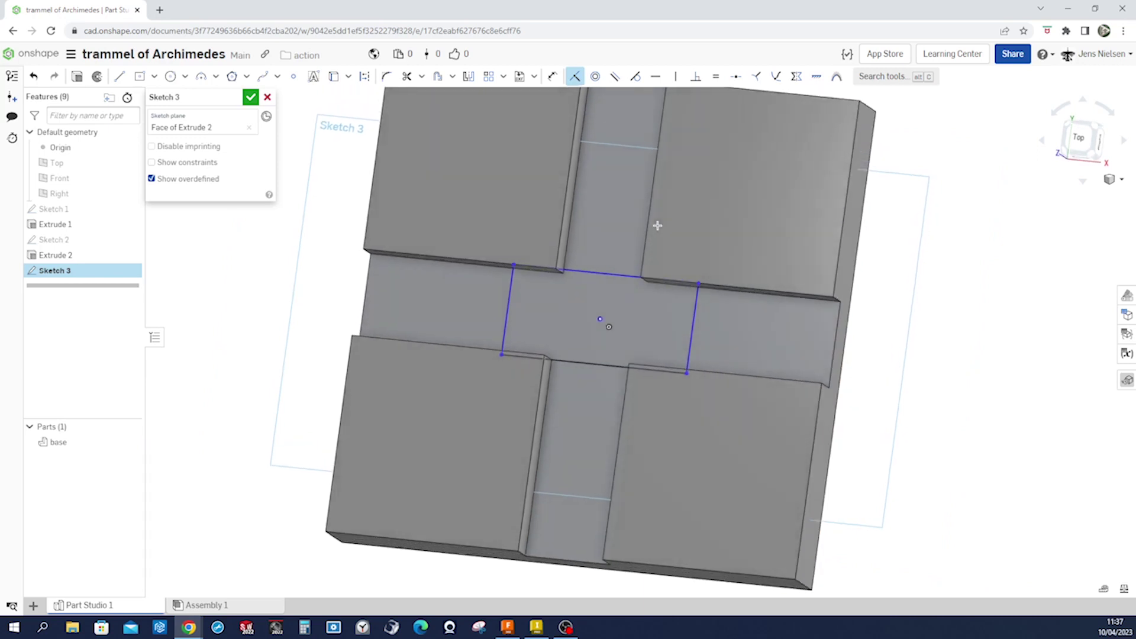
pyautogui.scroll(3, 730, 322)
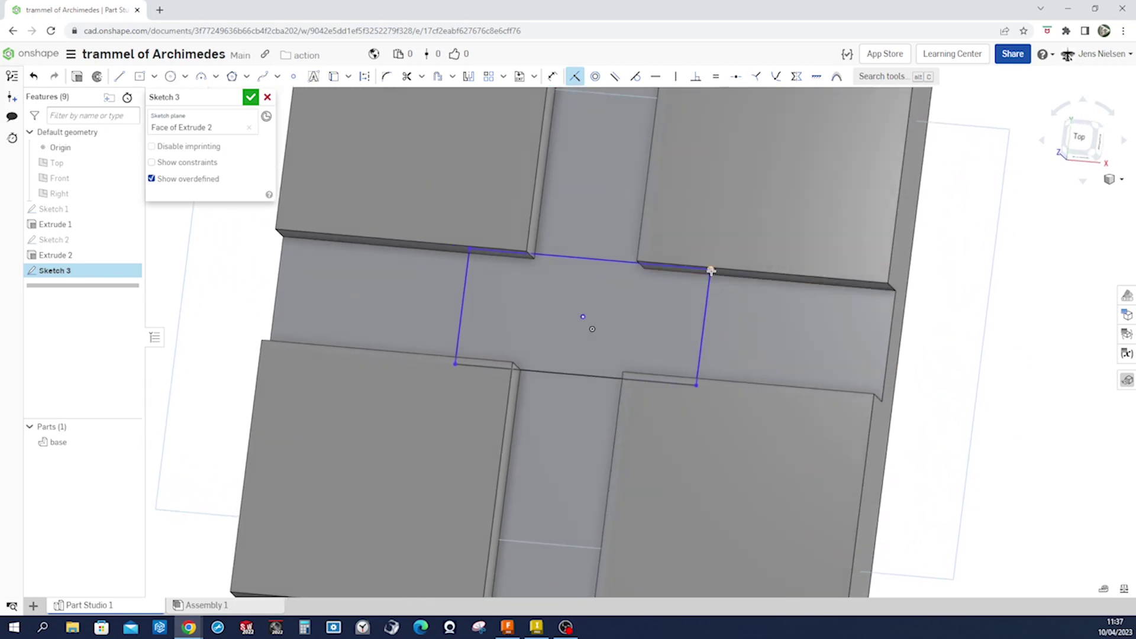
pyautogui.click(711, 271)
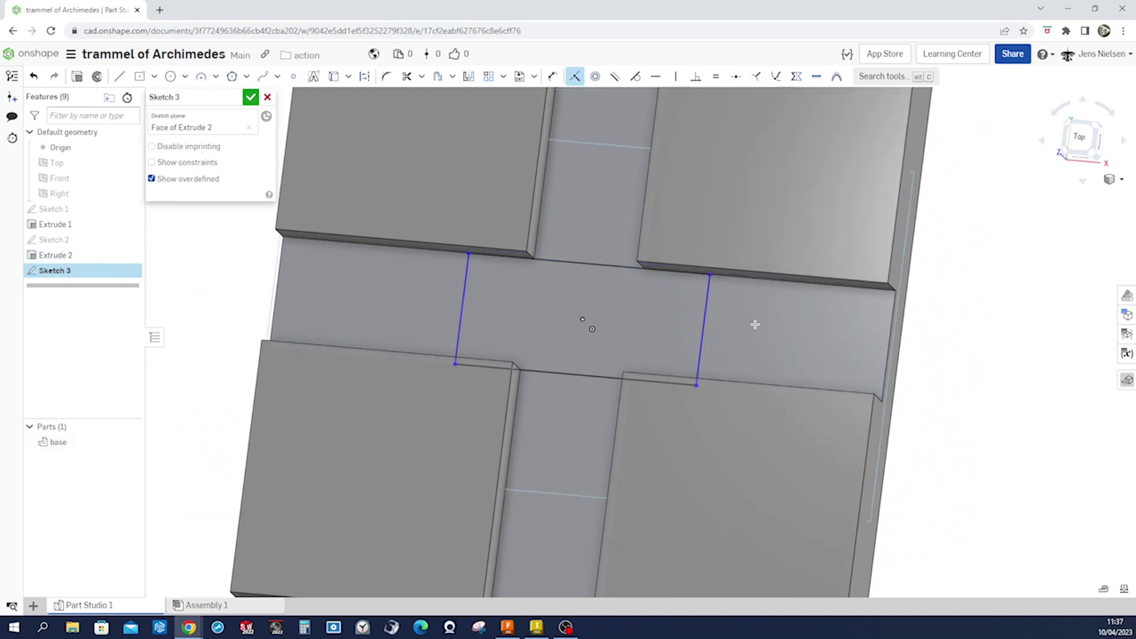
# - Dimension the rectangle's length to 44 mm
pyautogui.press('u')
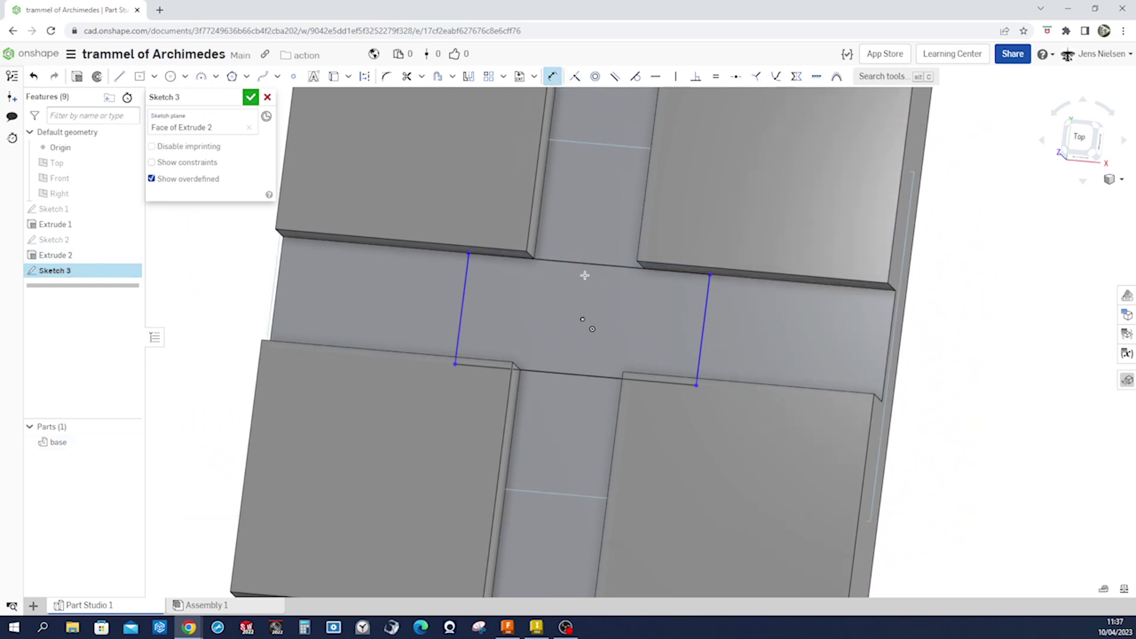
pyautogui.click(590, 243)
pyautogui.click(591, 243)
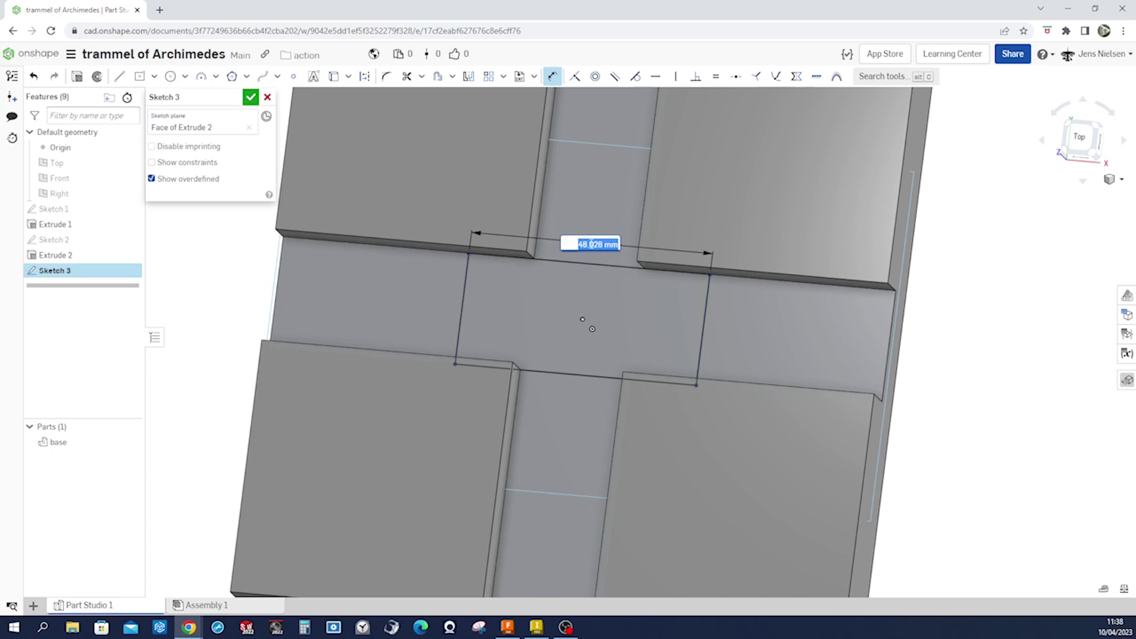
pyautogui.write('44')
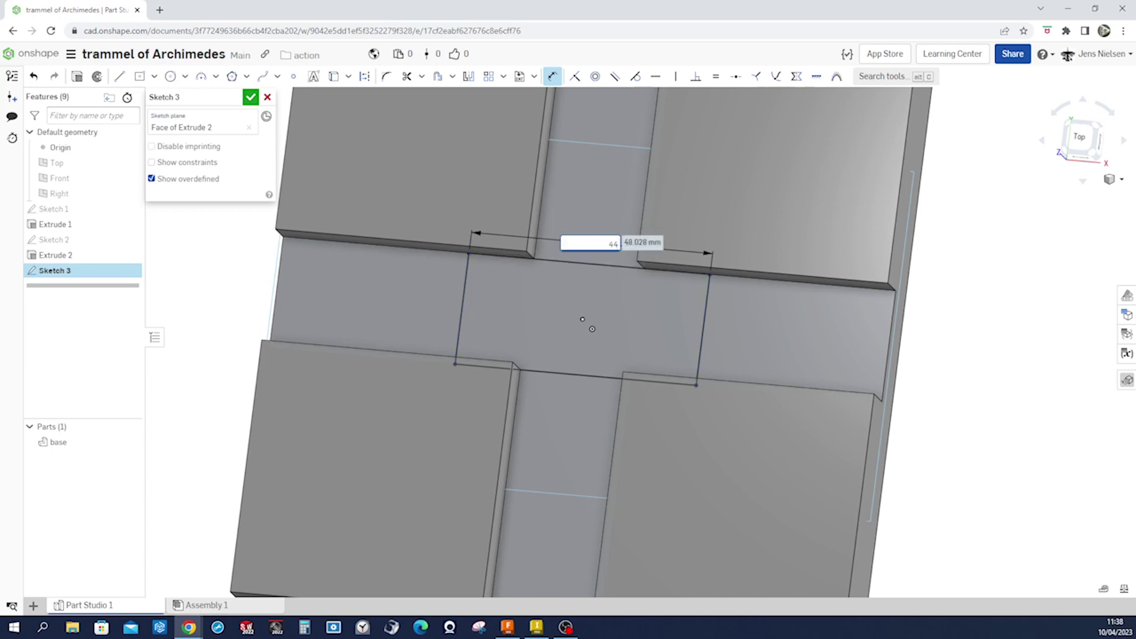
pyautogui.press('Return')
pyautogui.press('Escape')
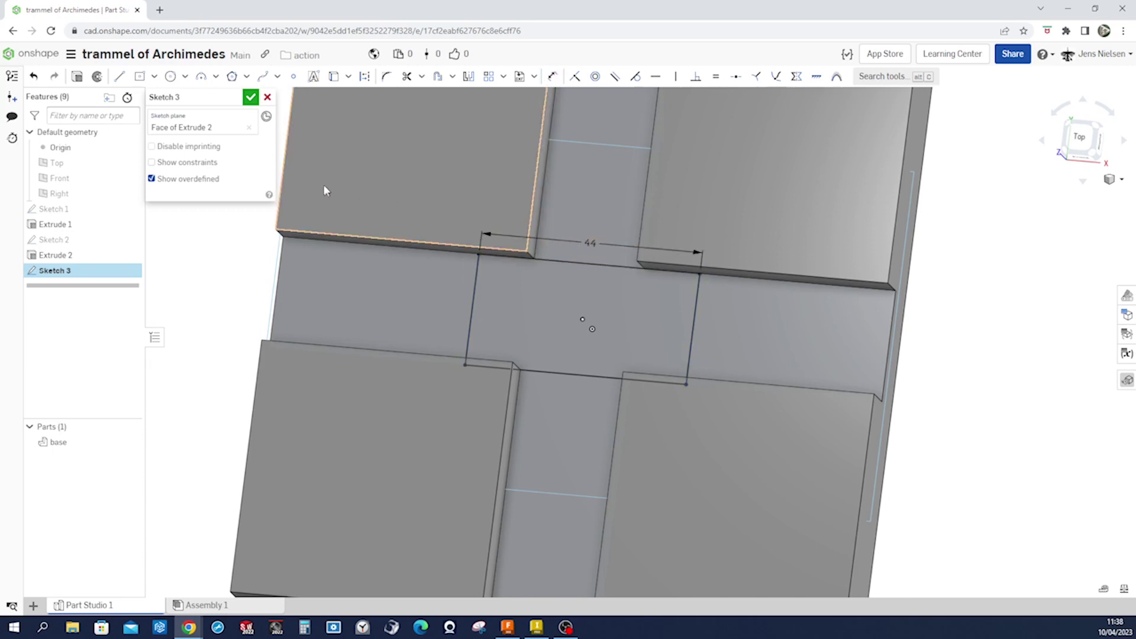
# - Extrude the rectangle as a new part, using Up to face with the base's top face as the end
pyautogui.press('f')
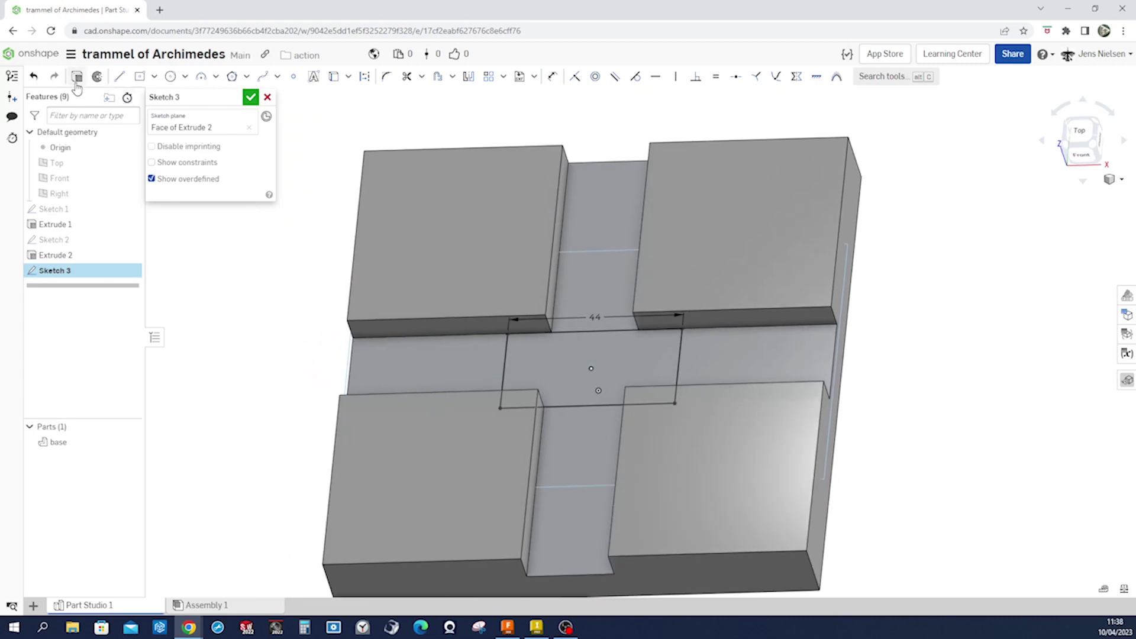
pyautogui.click(76, 82)
pyautogui.click(128, 76)
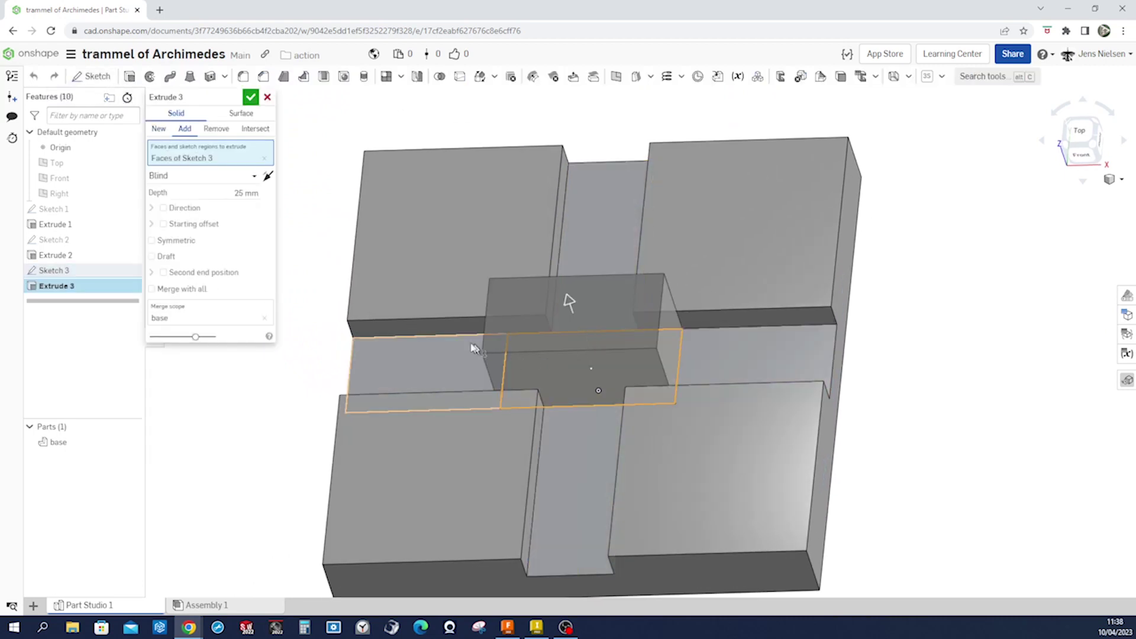
pyautogui.click(255, 175)
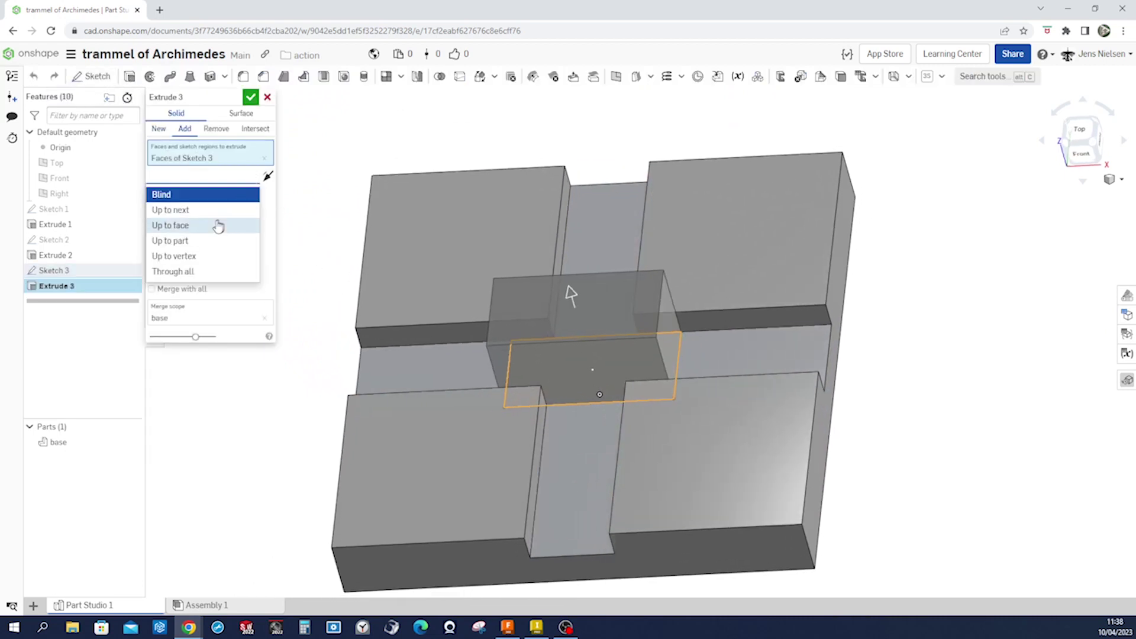
pyautogui.click(219, 225)
pyautogui.click(453, 257)
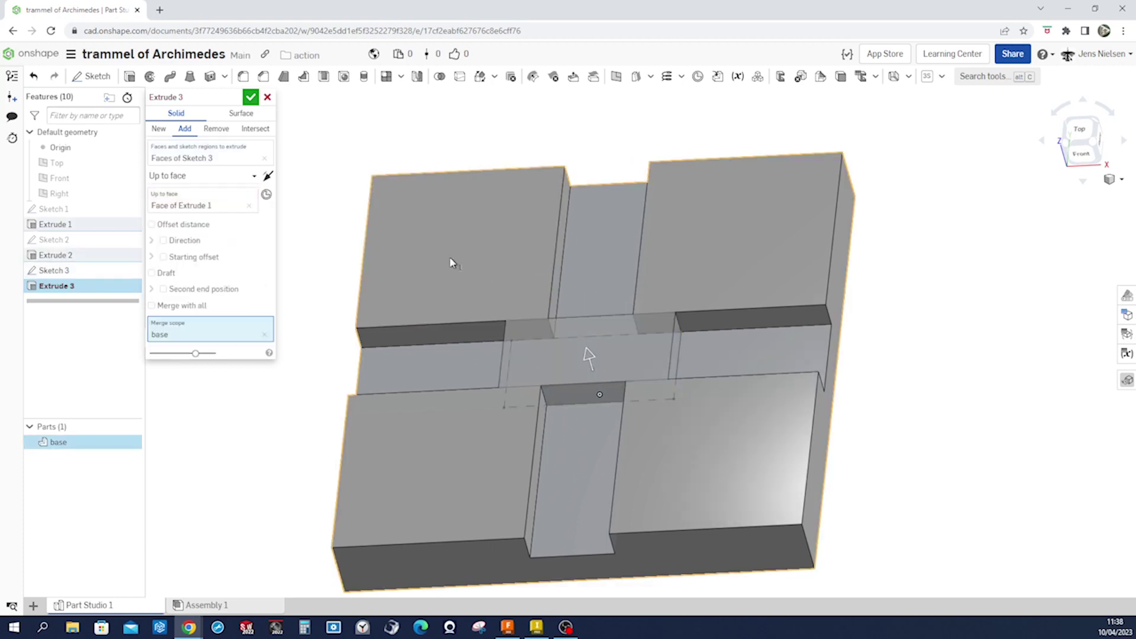
pyautogui.click(158, 129)
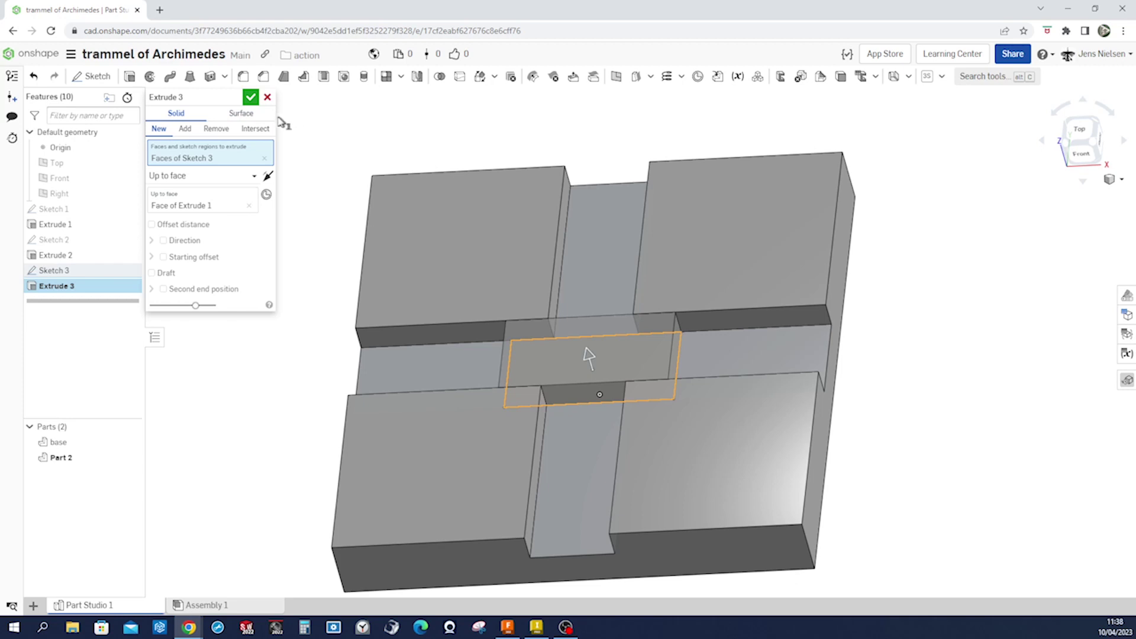
pyautogui.click(251, 98)
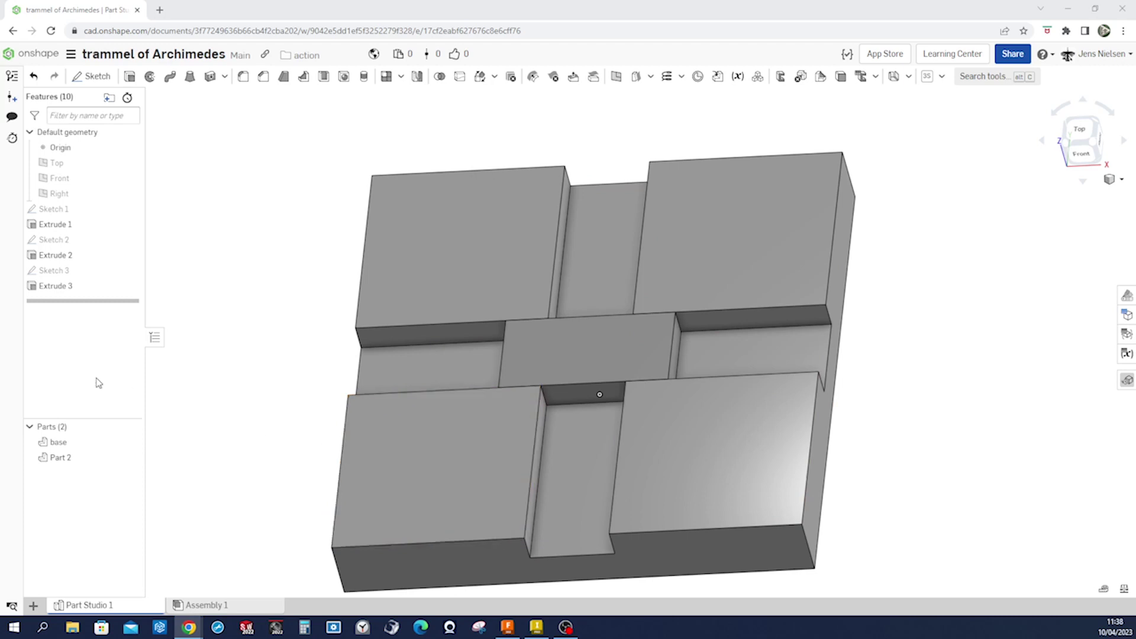
# - Rename the new block part as slider
pyautogui.rightClick(67, 463)
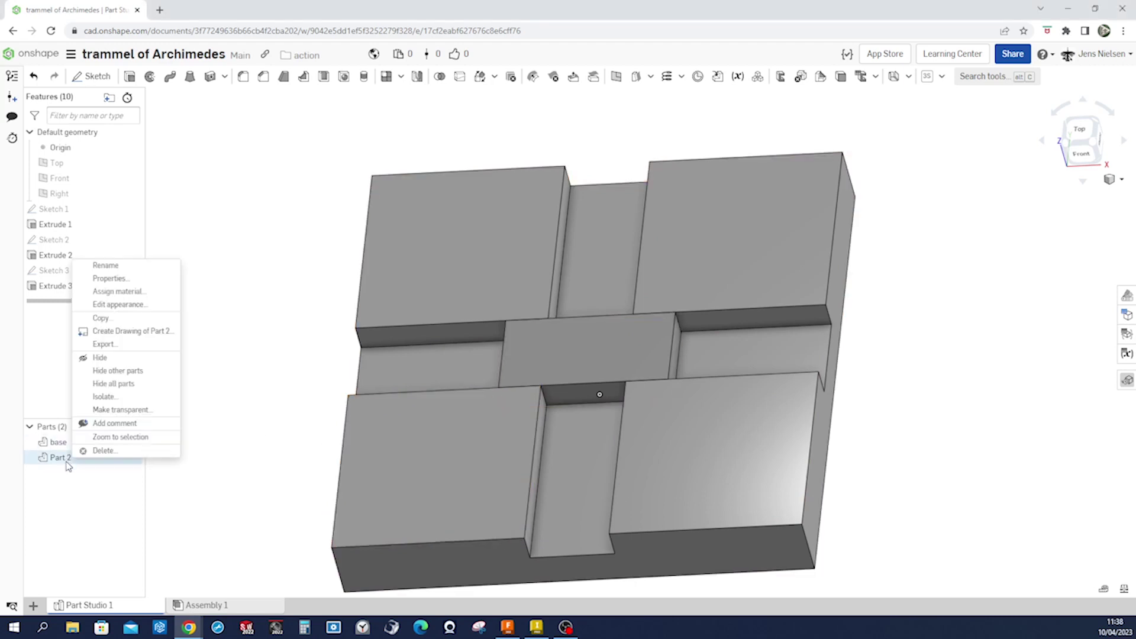
pyautogui.click(113, 266)
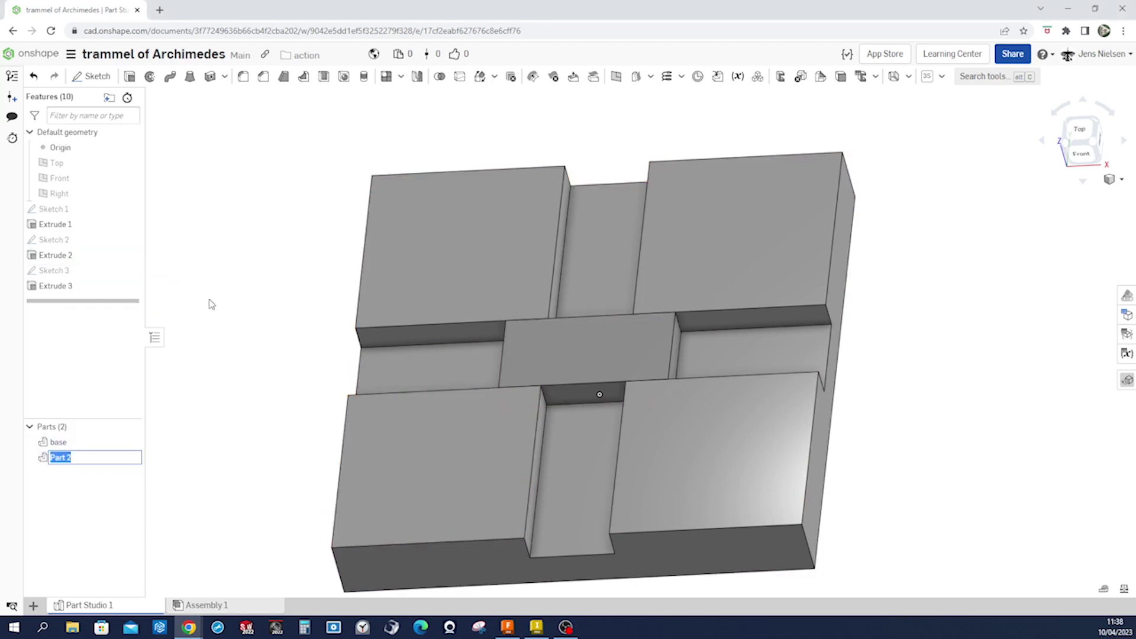
pyautogui.write('slider')
pyautogui.press('Return')
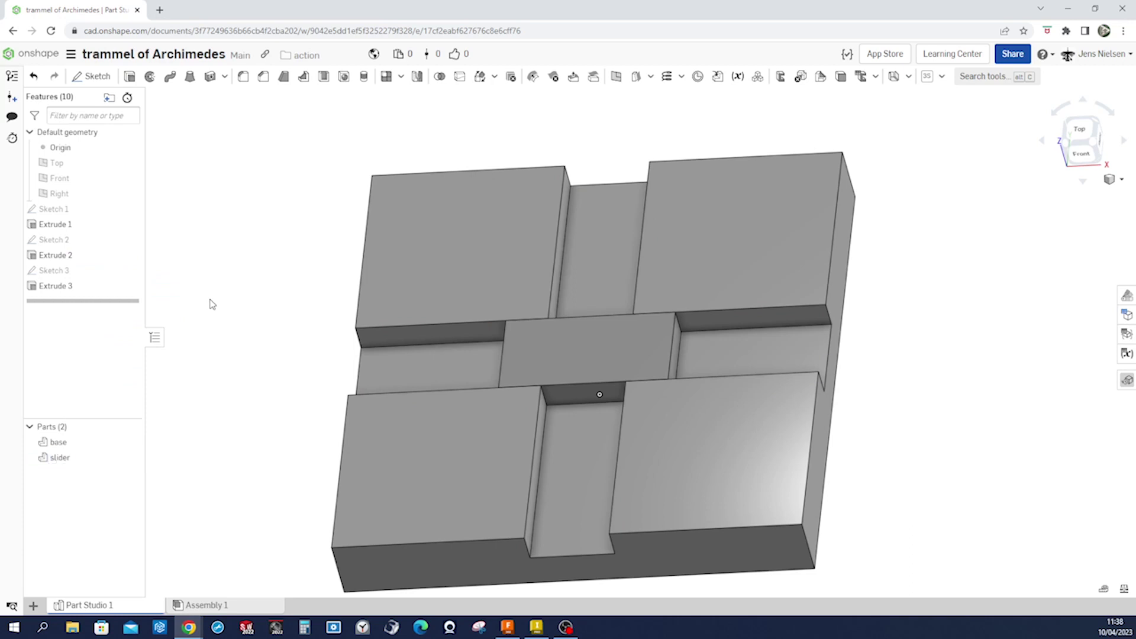
# - Change the slider's appearance to the red palette colour DF7251
pyautogui.rightClick(59, 461)
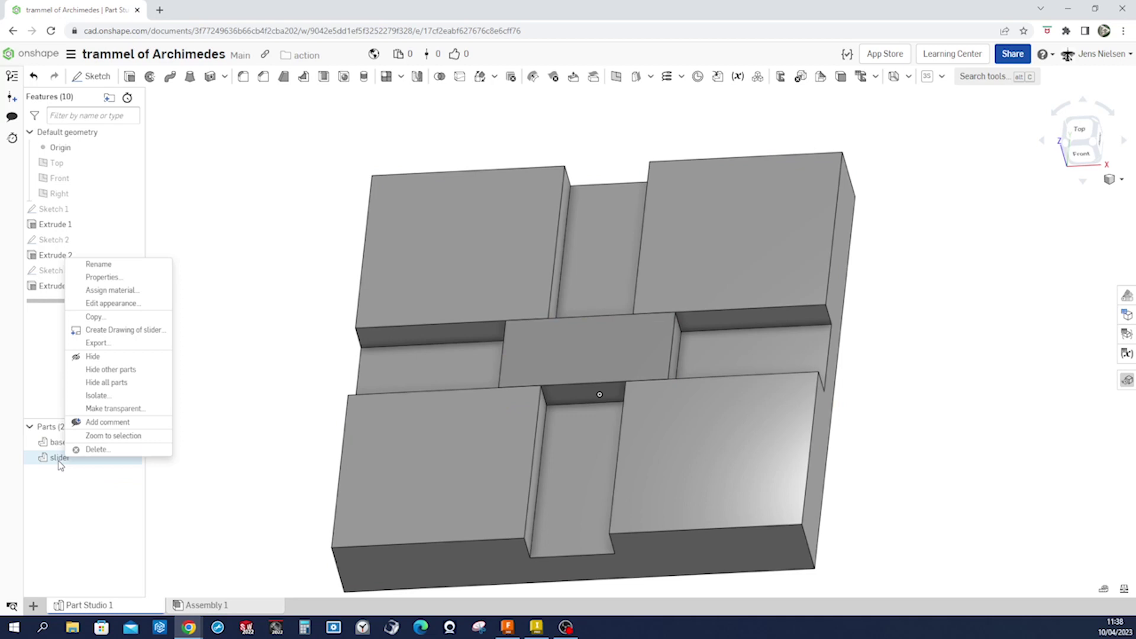
pyautogui.click(111, 303)
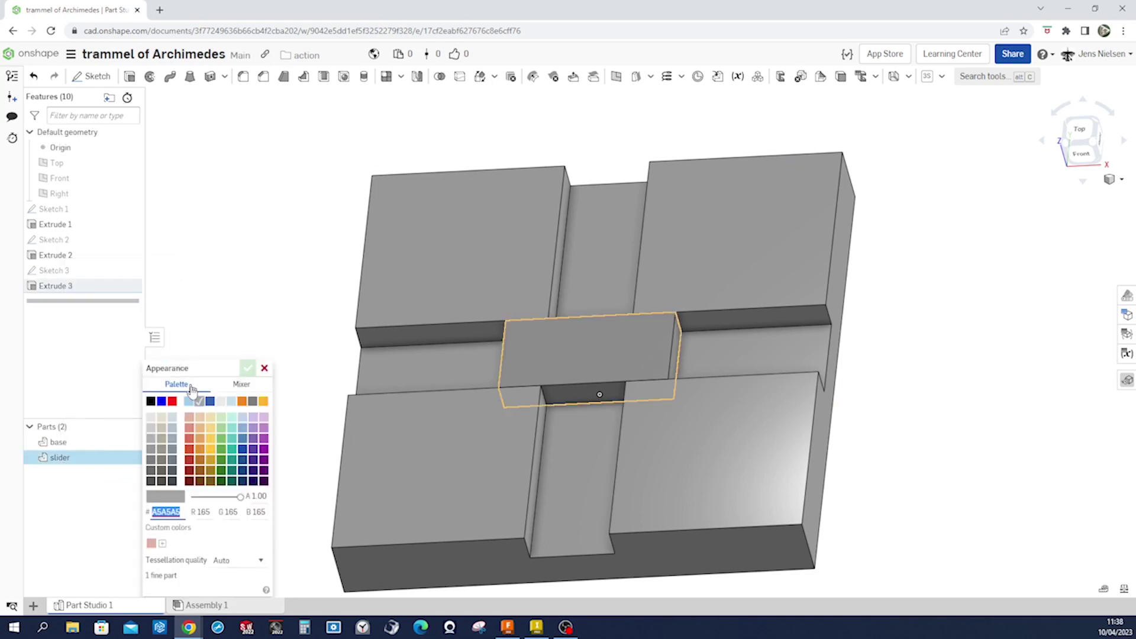
pyautogui.click(189, 439)
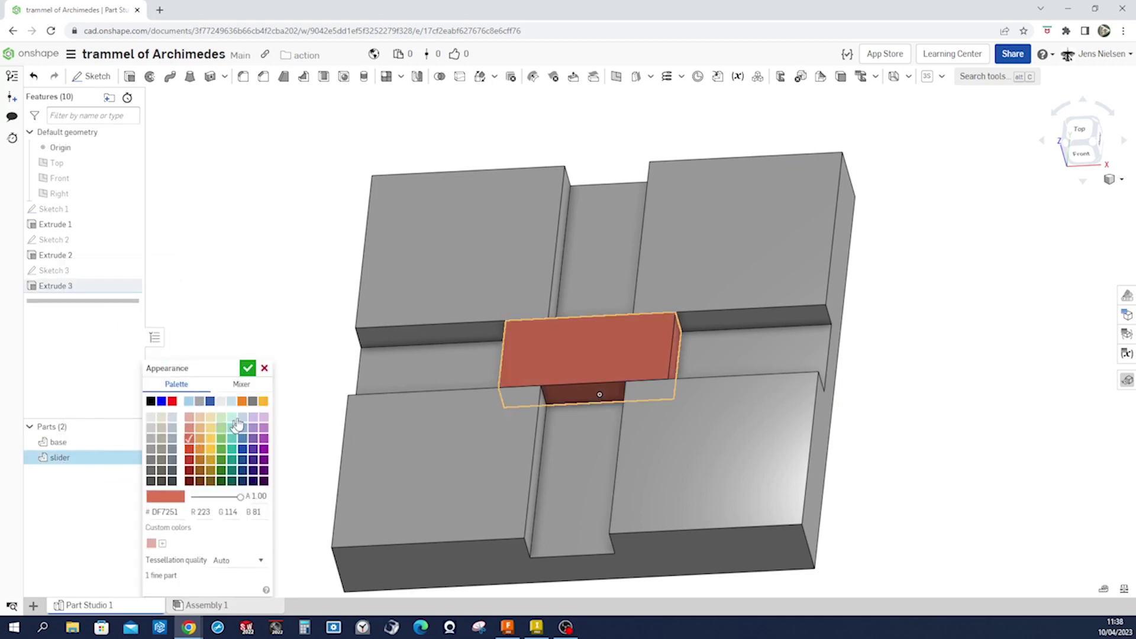
pyautogui.click(248, 367)
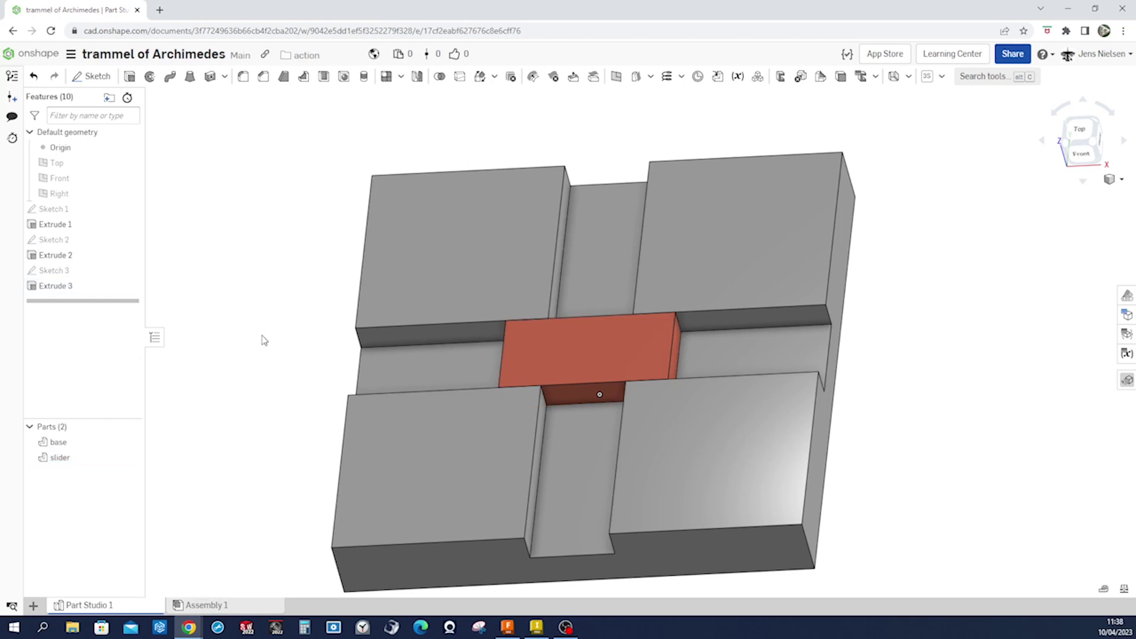
pyautogui.moveTo(443, 339); pyautogui.dragTo(451, 325, button='right')
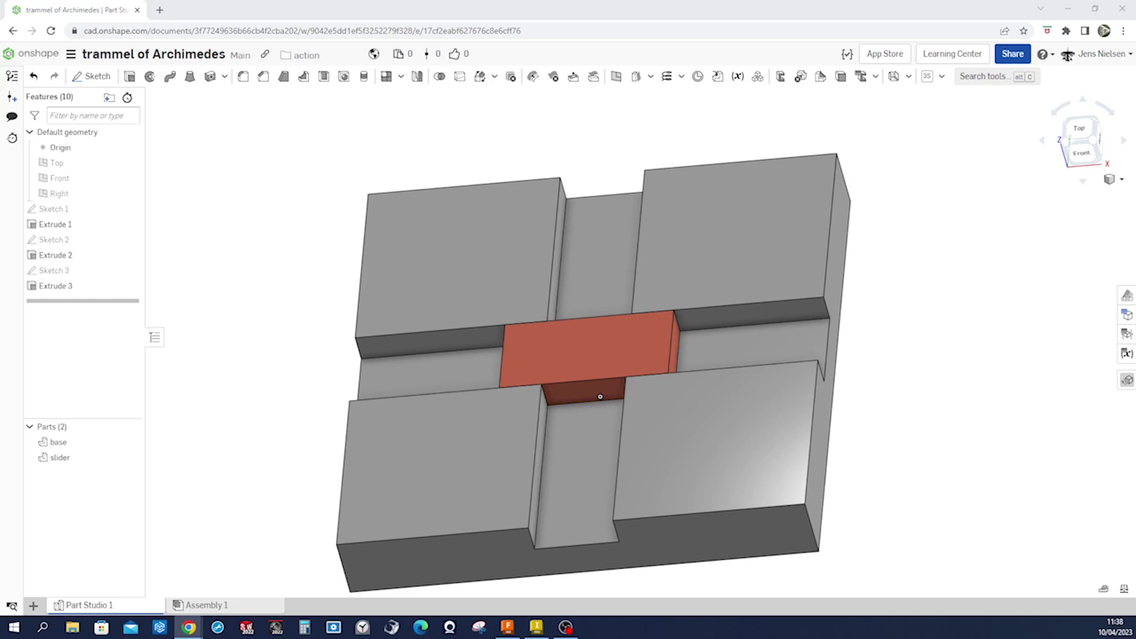
# - Start a sketch on the slider's top face and draw a circle about 12.1 mm in diameter at its centre
pyautogui.press('s')
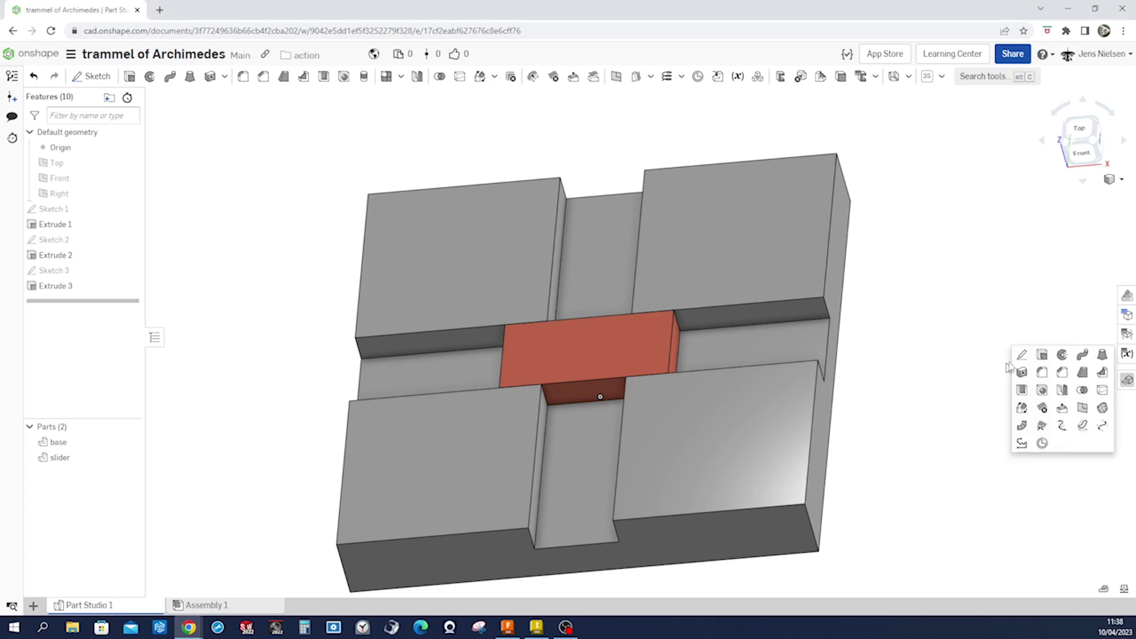
pyautogui.click(1021, 355)
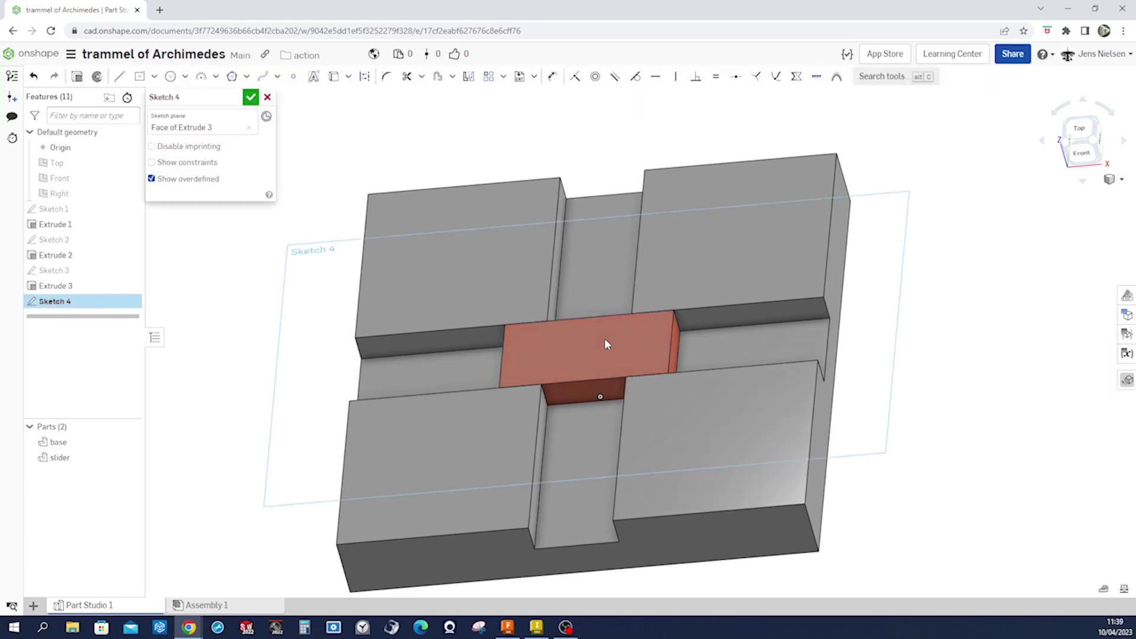
pyautogui.press('s')
pyautogui.click(643, 349)
pyautogui.click(586, 349)
pyautogui.click(600, 361)
# - Dimension the circle's diameter to 12 mm and finish the sketch
pyautogui.press('d')
pyautogui.click(600, 361)
pyautogui.click(626, 366)
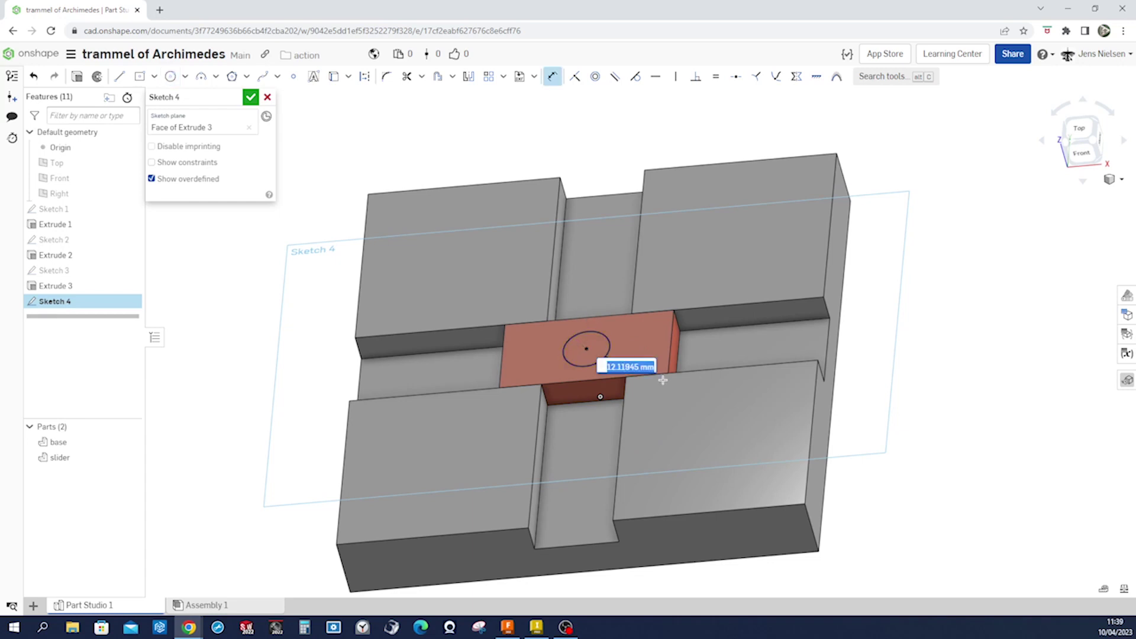
pyautogui.write('12')
pyautogui.press('Return')
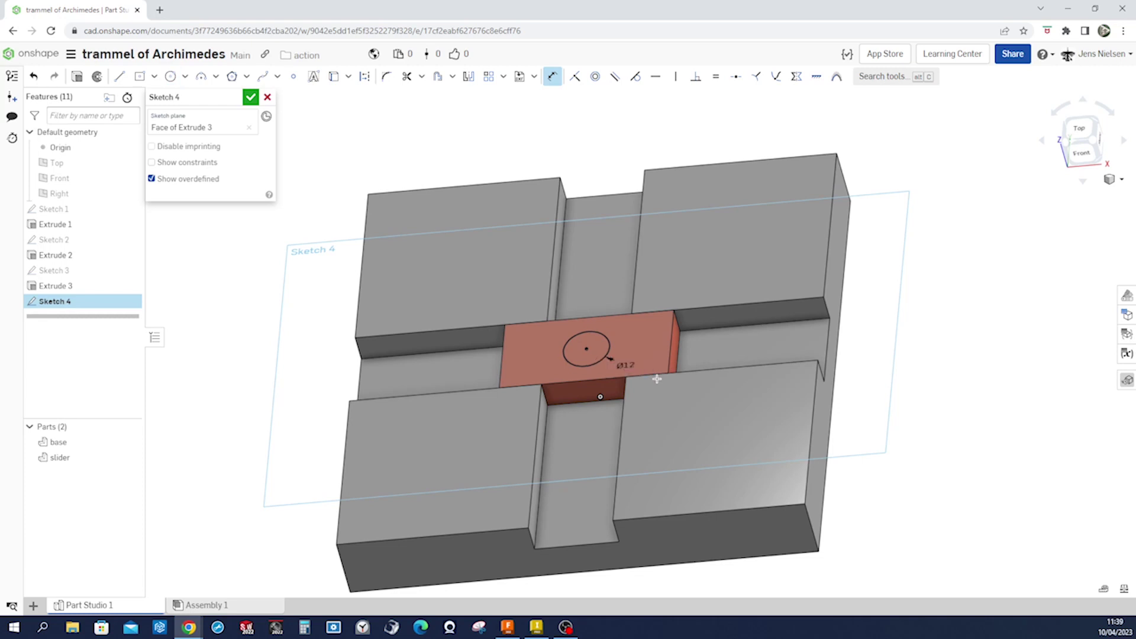
pyautogui.click(251, 97)
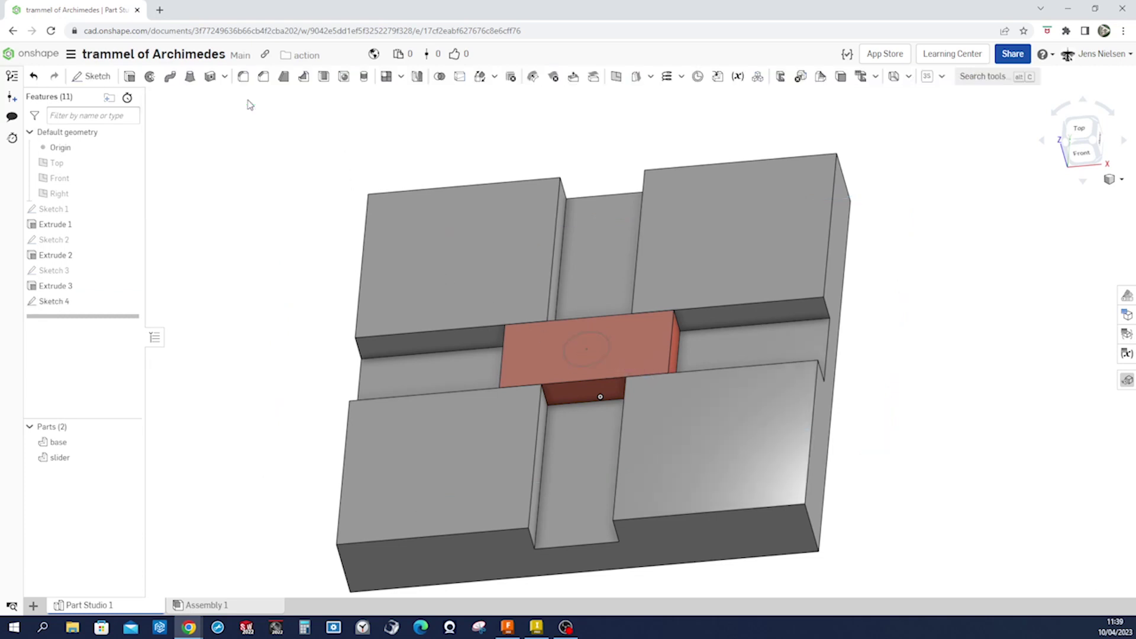
# - Extrude the circle 6 mm upward as a pin, adding it to the slider
pyautogui.click(129, 77)
pyautogui.click(608, 340)
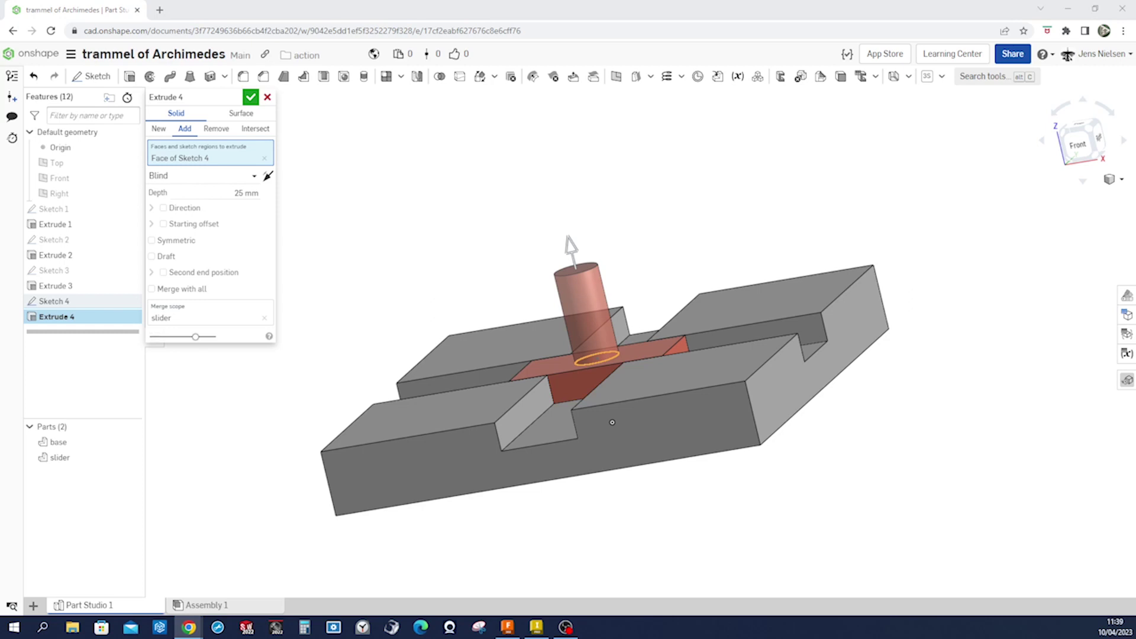
pyautogui.click(246, 193)
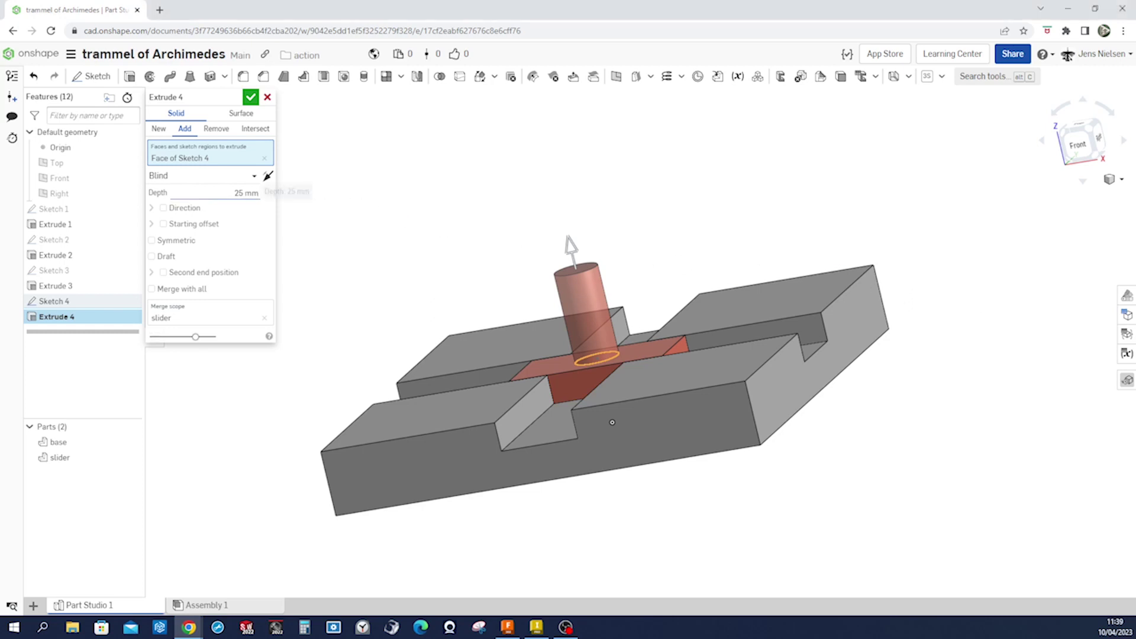
pyautogui.write('6')
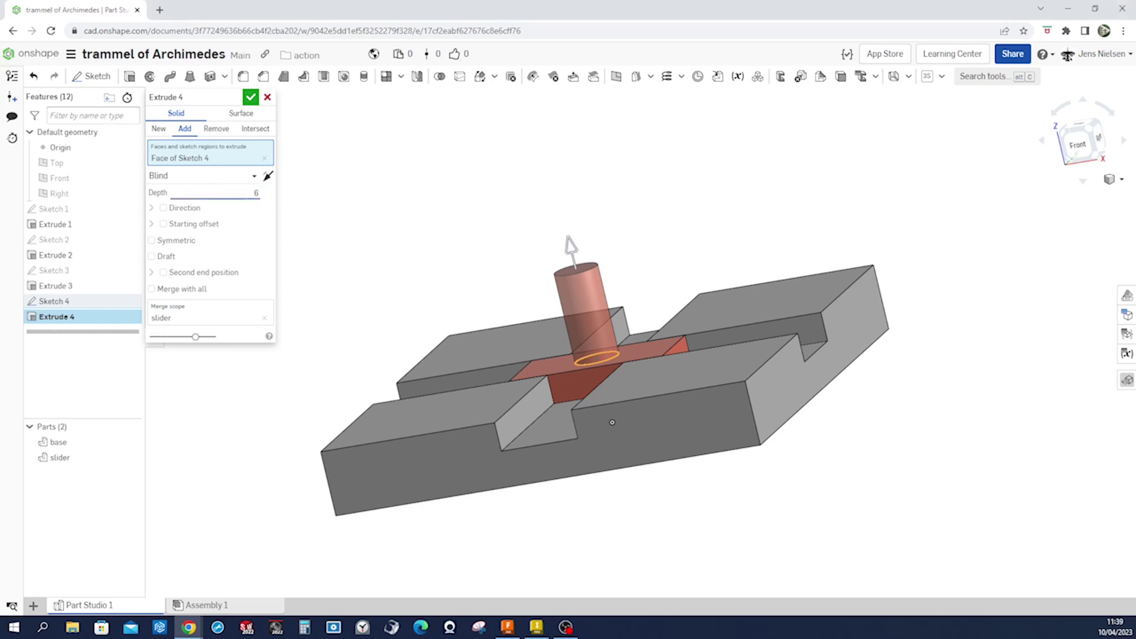
pyautogui.click(250, 97)
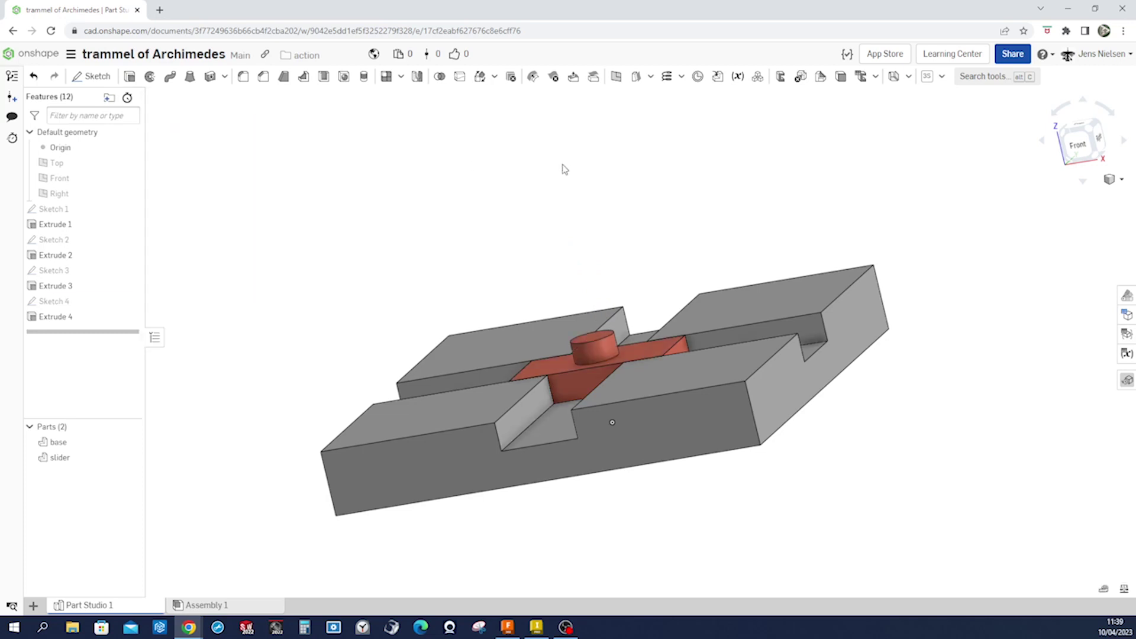
# - Hide the slider part so the crossing slots of the base are exposed
pyautogui.moveTo(906, 166); pyautogui.dragTo(840, 177, button='right')
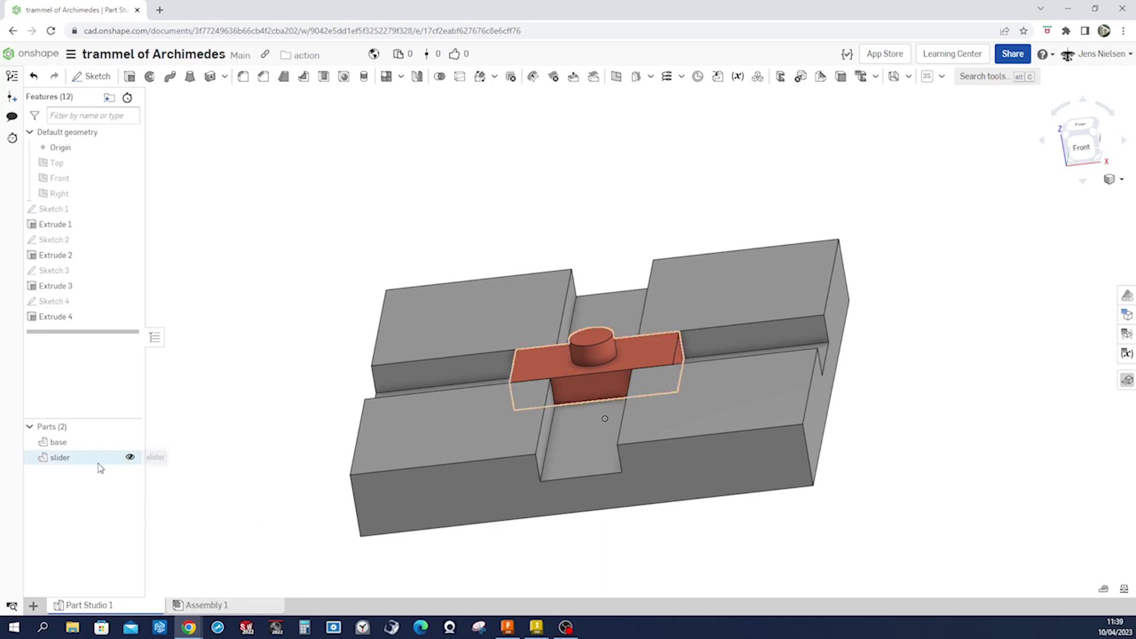
pyautogui.click(130, 458)
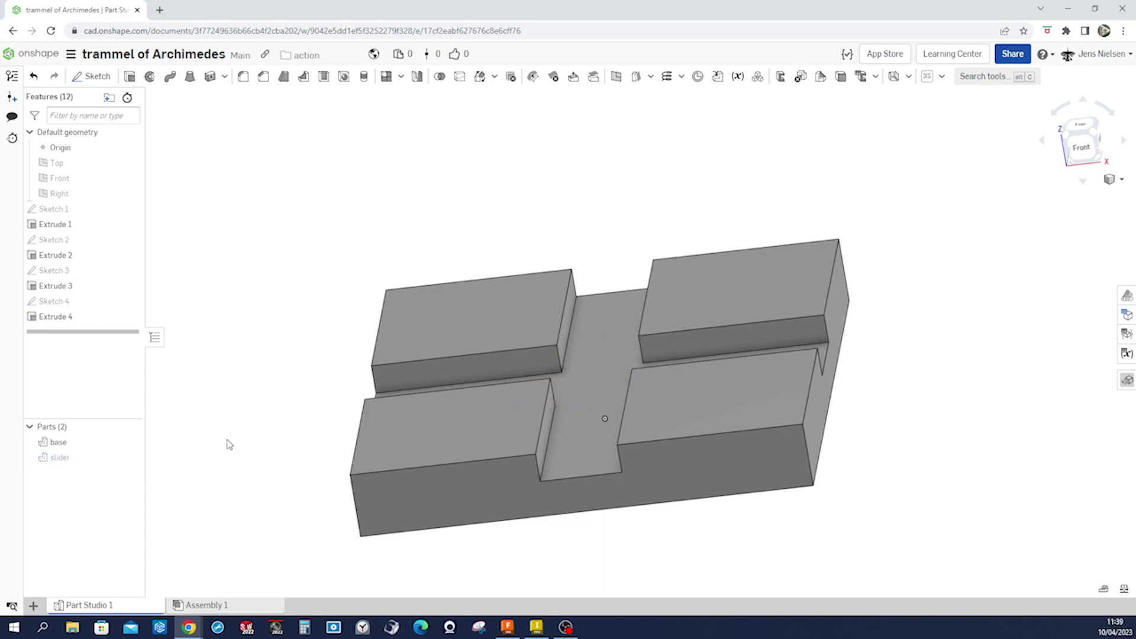
pyautogui.press('f')
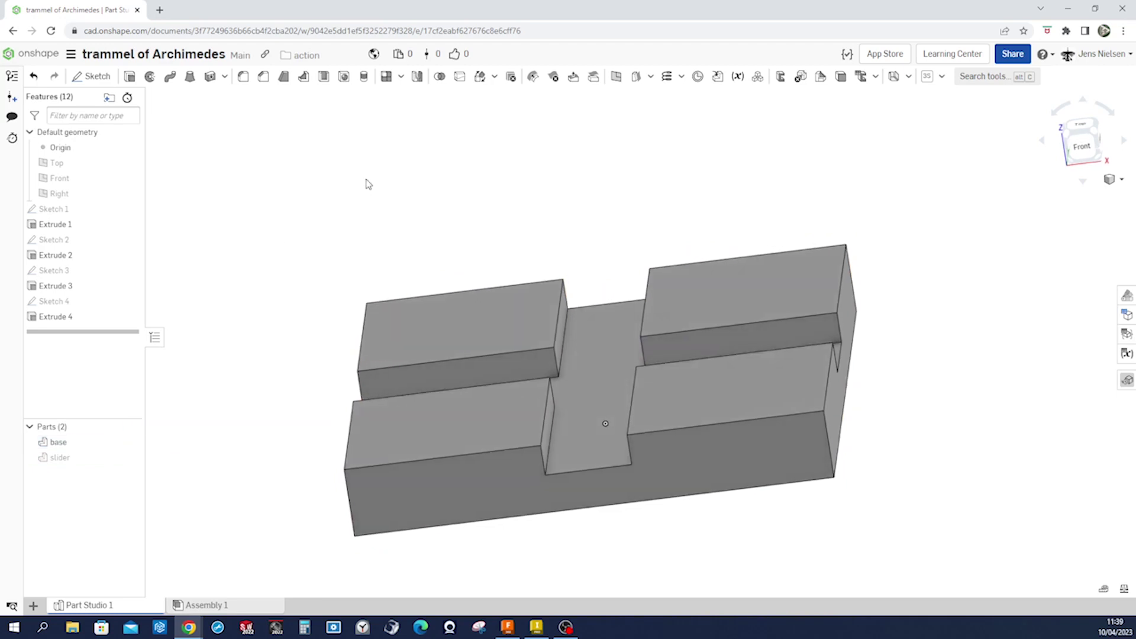
# - Create a mate connector at the centre of the base's slot floor, realigning its primary axis to a lengthwise edge of the crosswise slot
pyautogui.click(698, 77)
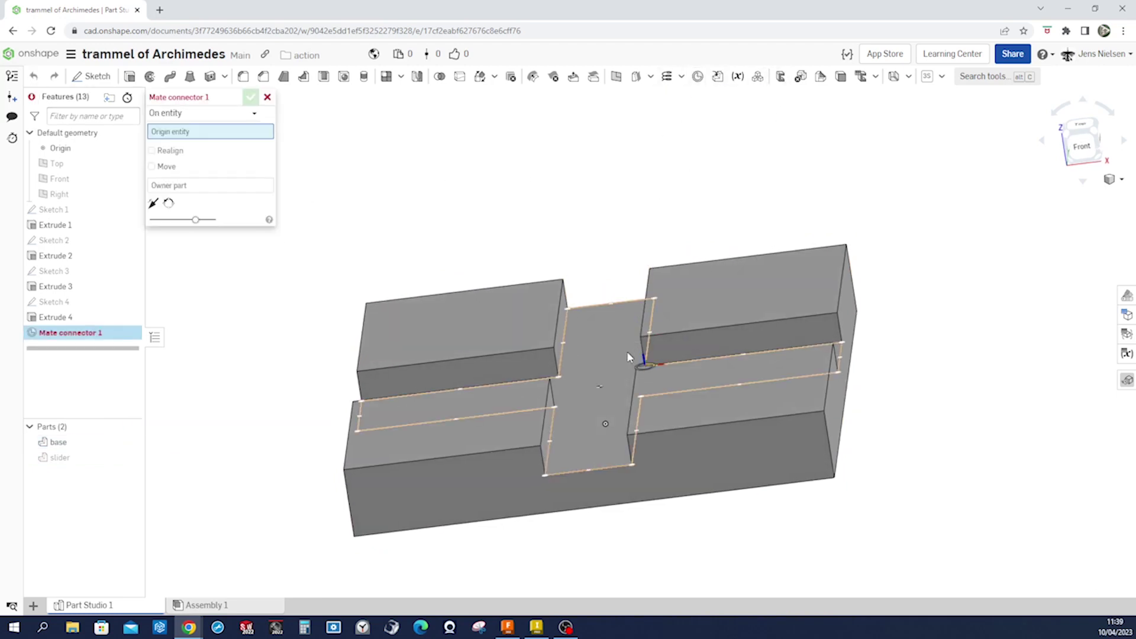
pyautogui.scroll(1, 629, 358)
pyautogui.moveTo(629, 358); pyautogui.dragTo(599, 393, button='right')
pyautogui.click(598, 394)
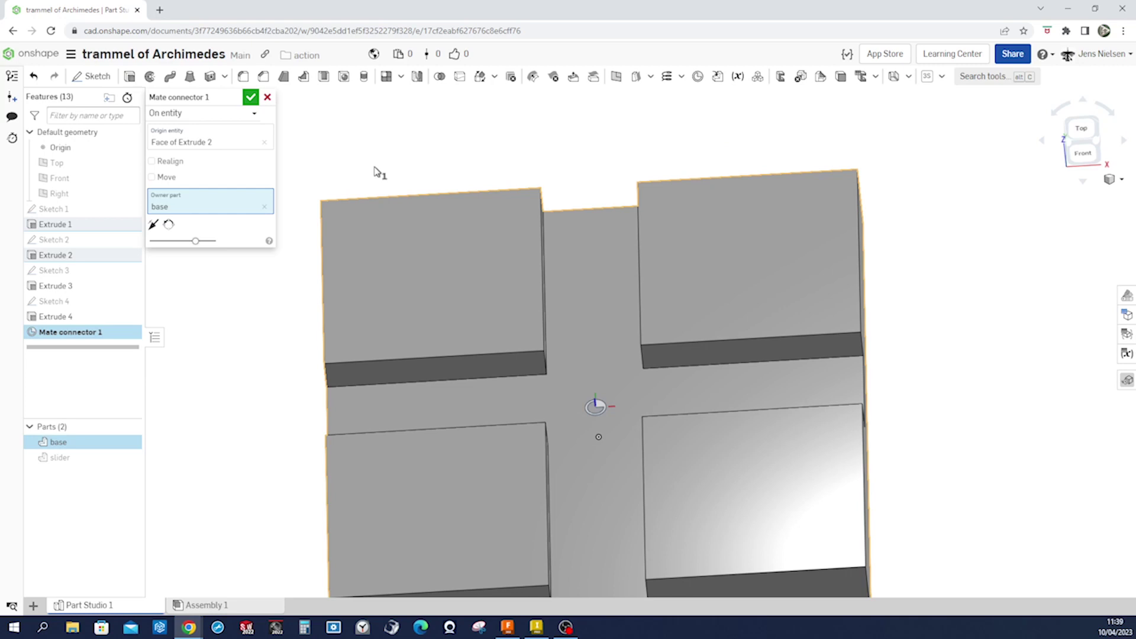
pyautogui.click(152, 161)
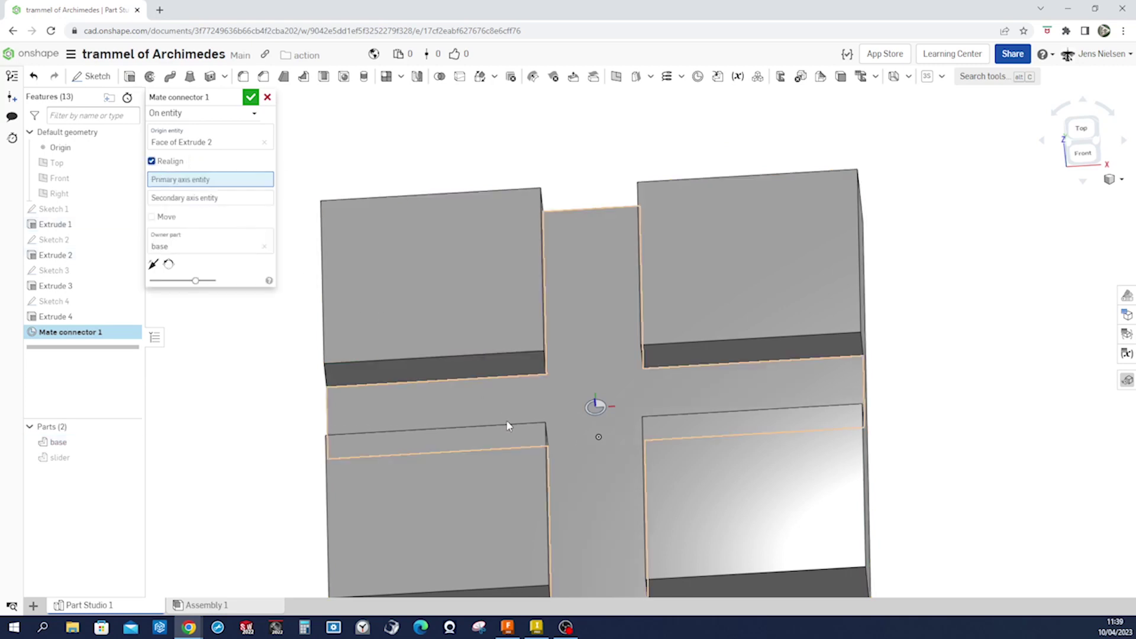
pyautogui.click(507, 381)
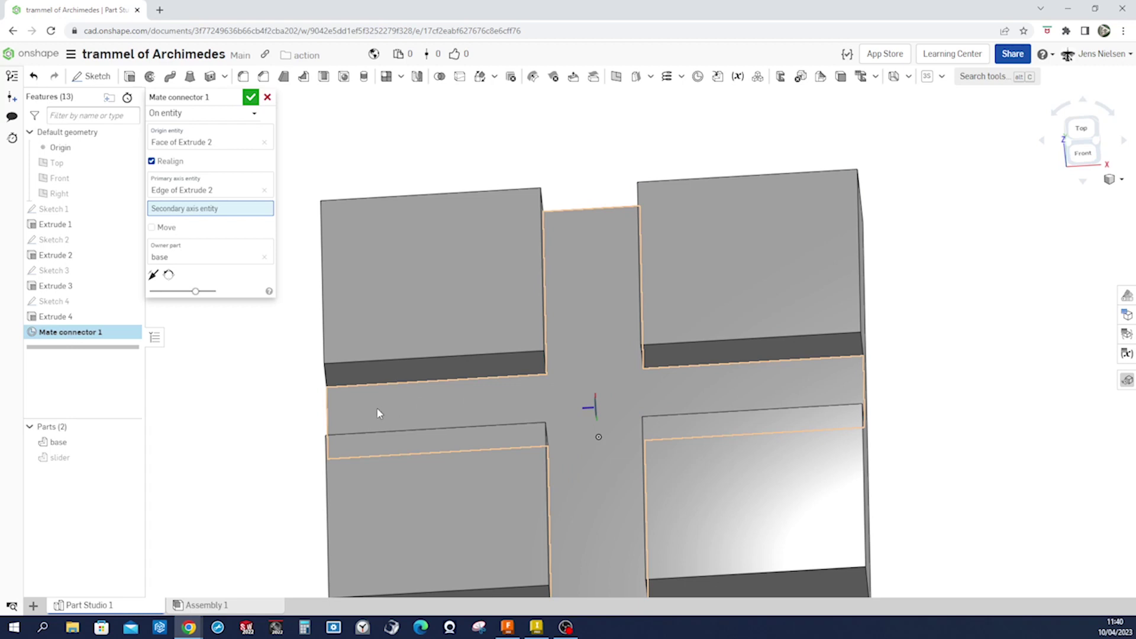
pyautogui.click(251, 98)
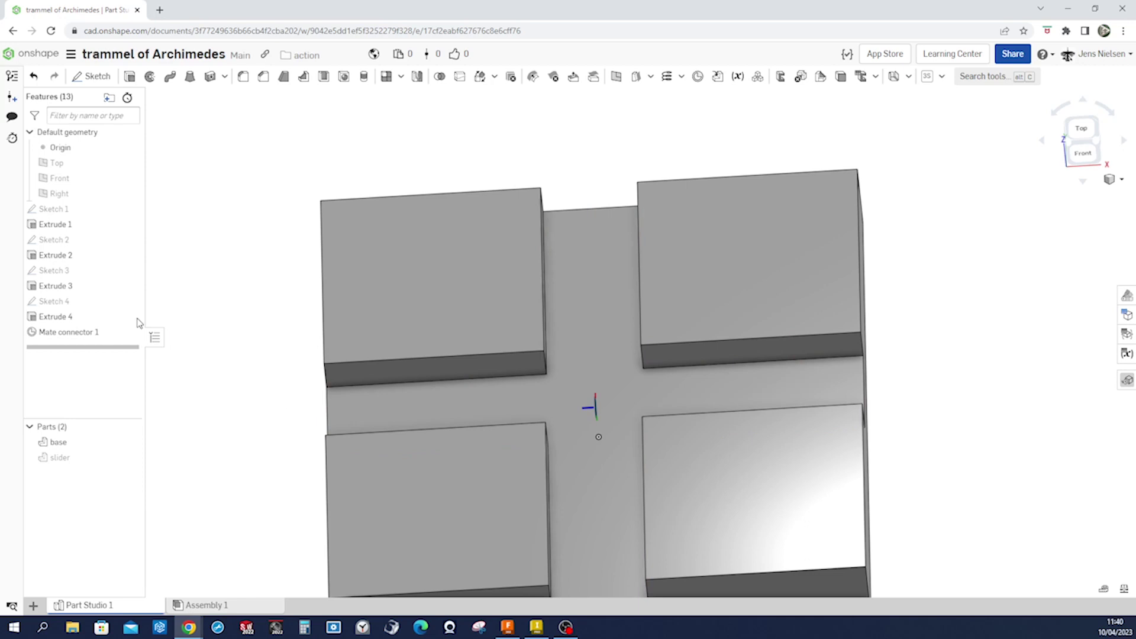
pyautogui.rightClick(82, 338)
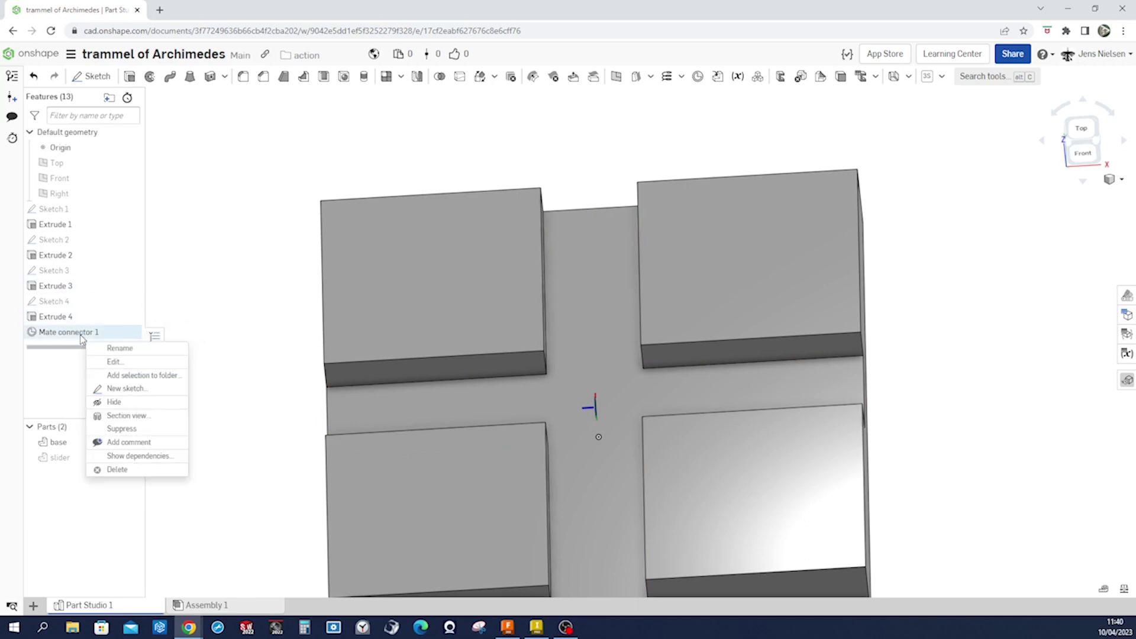
pyautogui.click(116, 362)
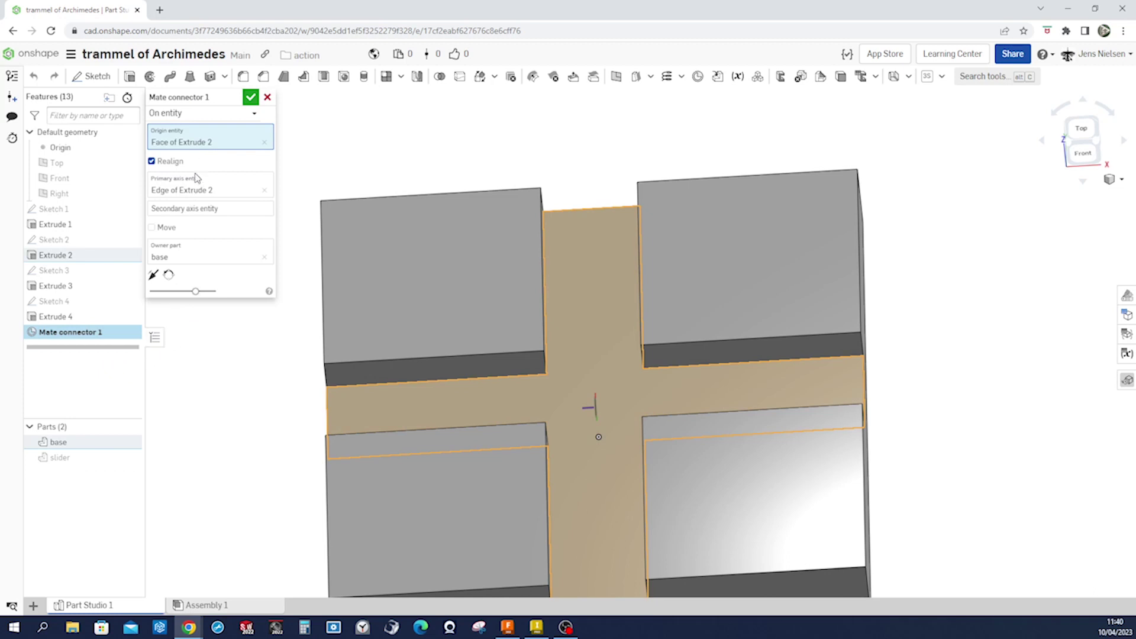
pyautogui.click(267, 97)
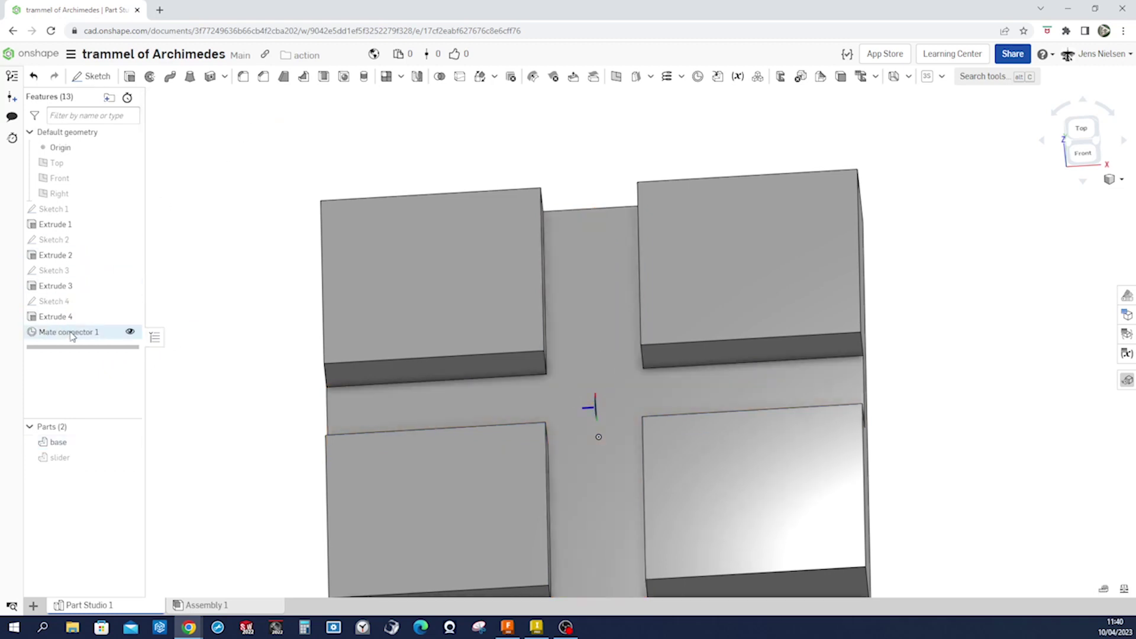
# - Rename the base's mate connector as base1
pyautogui.rightClick(74, 333)
pyautogui.click(116, 348)
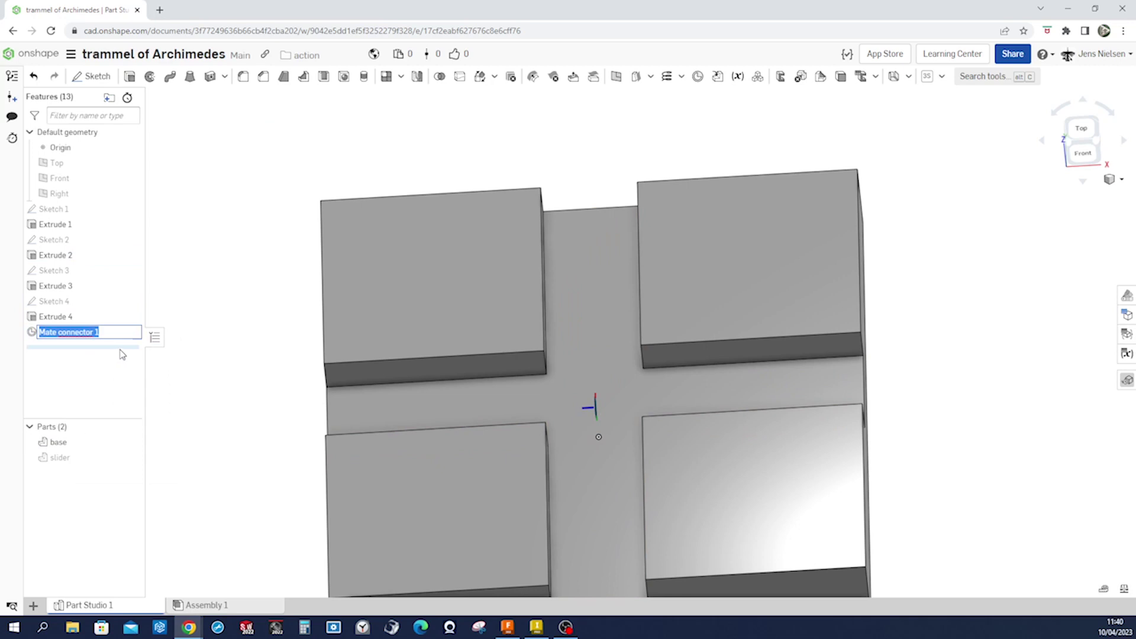
pyautogui.write('base')
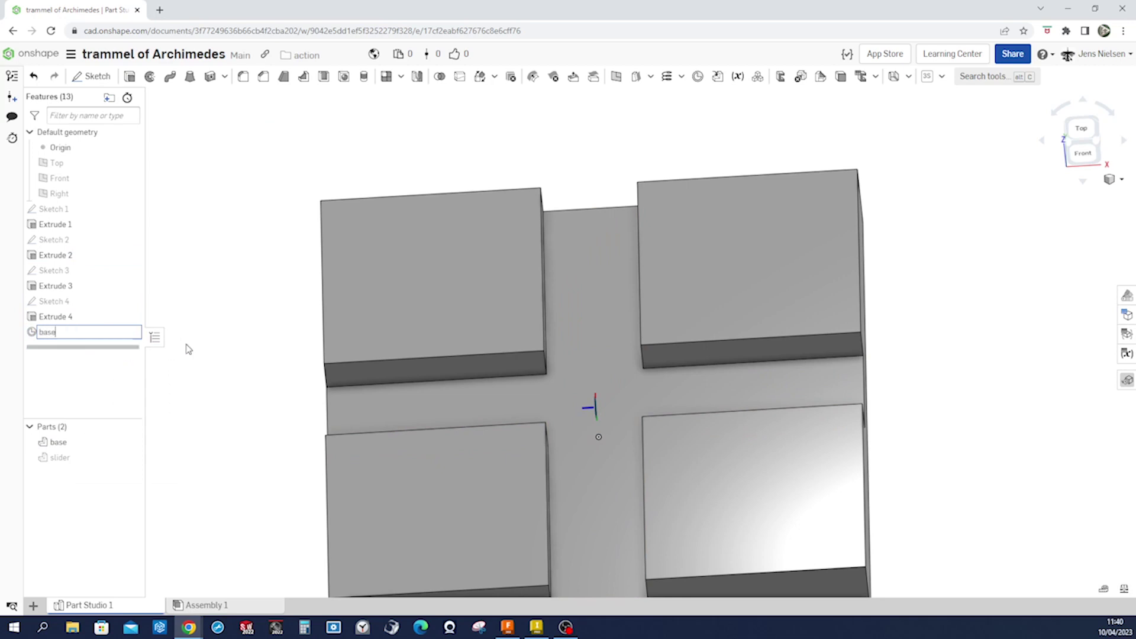
pyautogui.write('1')
pyautogui.press('Return')
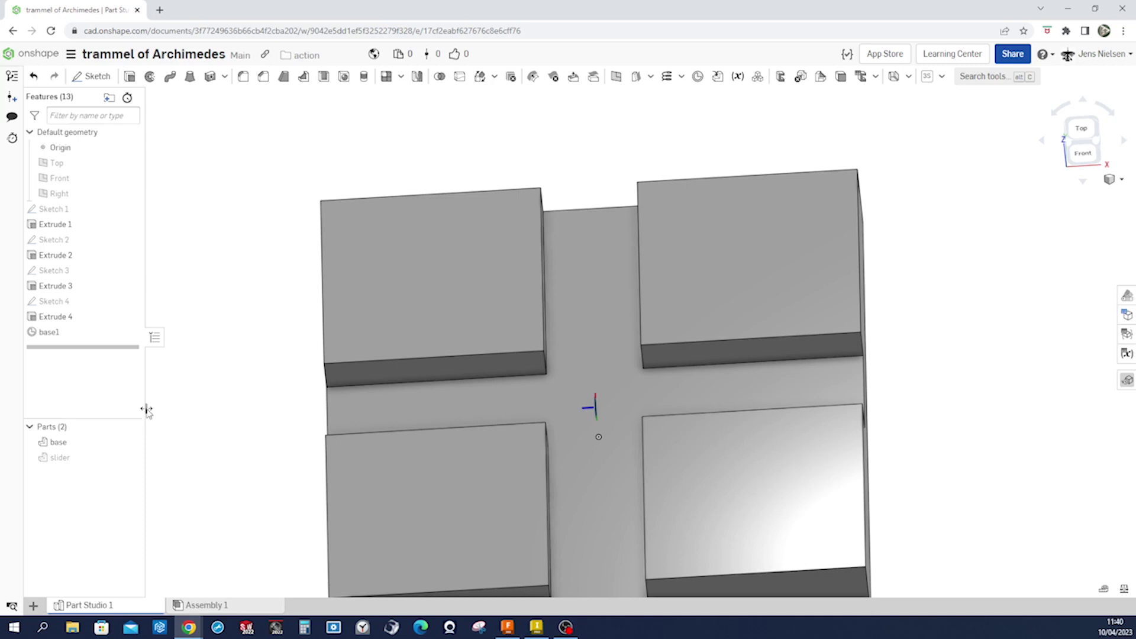
# - Isolate the slider by hiding the base and the base1 mate connector and showing the slider part
pyautogui.click(130, 441)
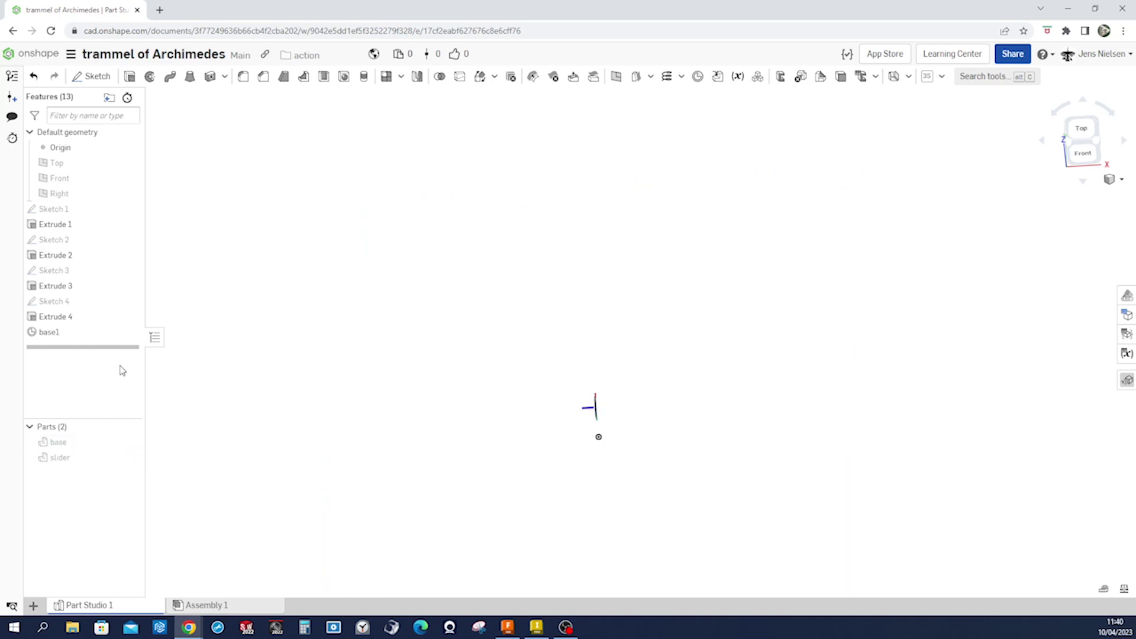
pyautogui.click(130, 331)
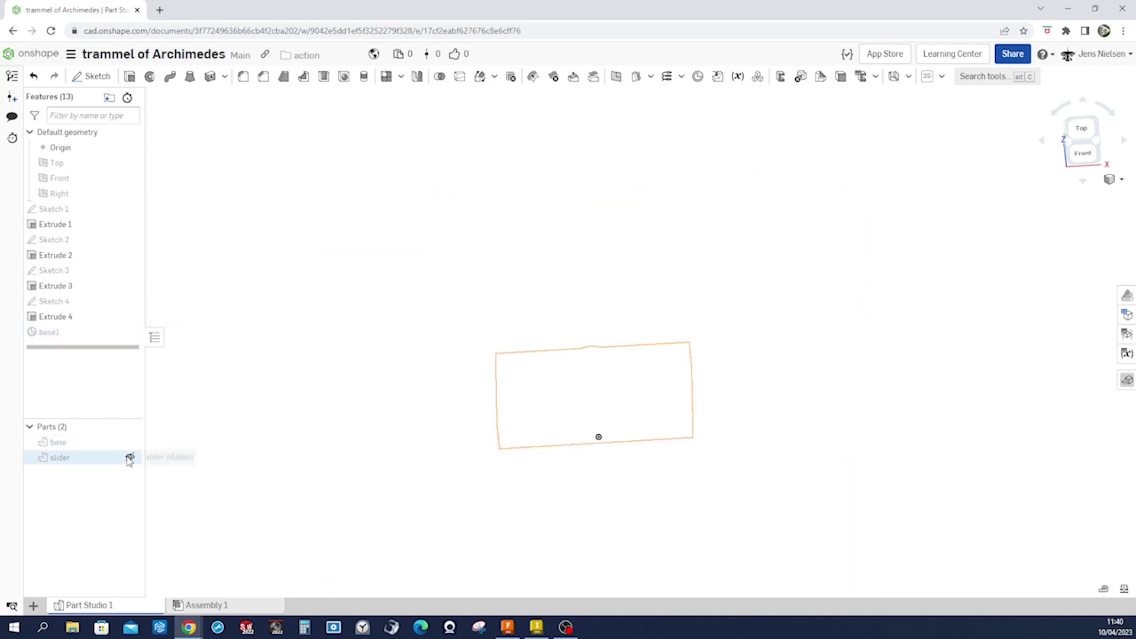
pyautogui.click(130, 457)
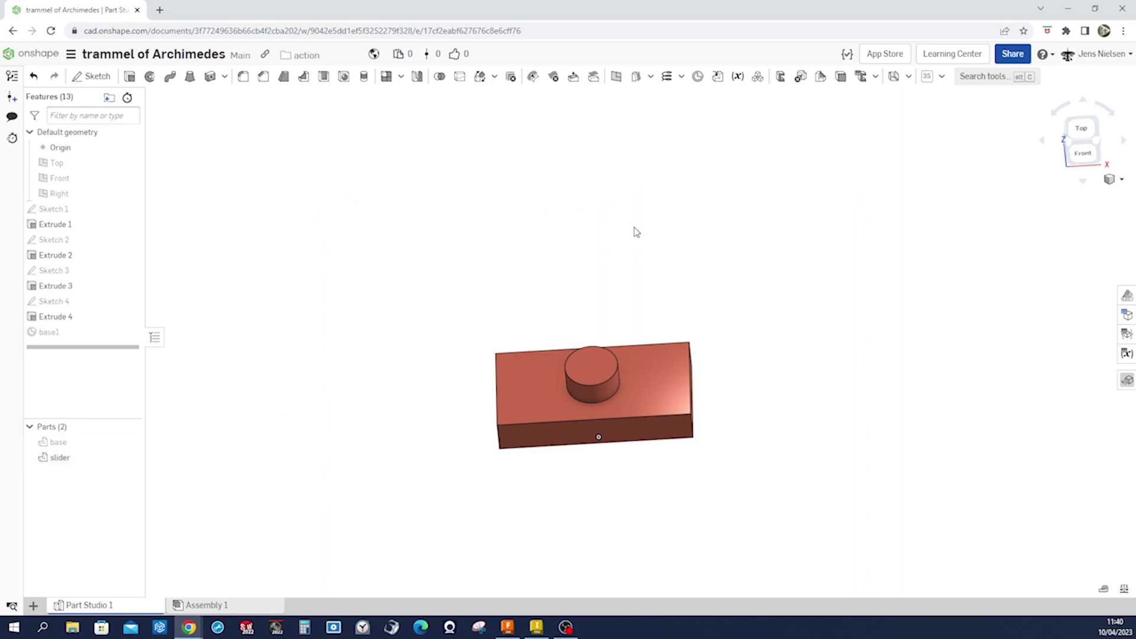
# - Create a mate connector at the centre of the slider's bottom face, realigning its primary axis to the long bottom edge
pyautogui.hotkey('shift', '1')
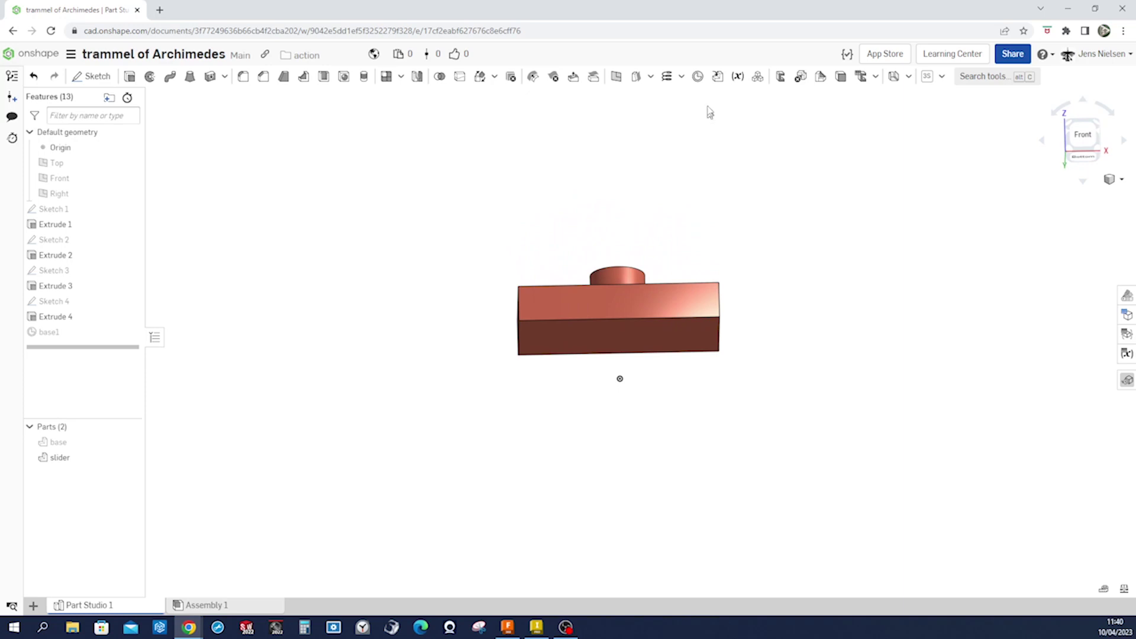
pyautogui.click(698, 77)
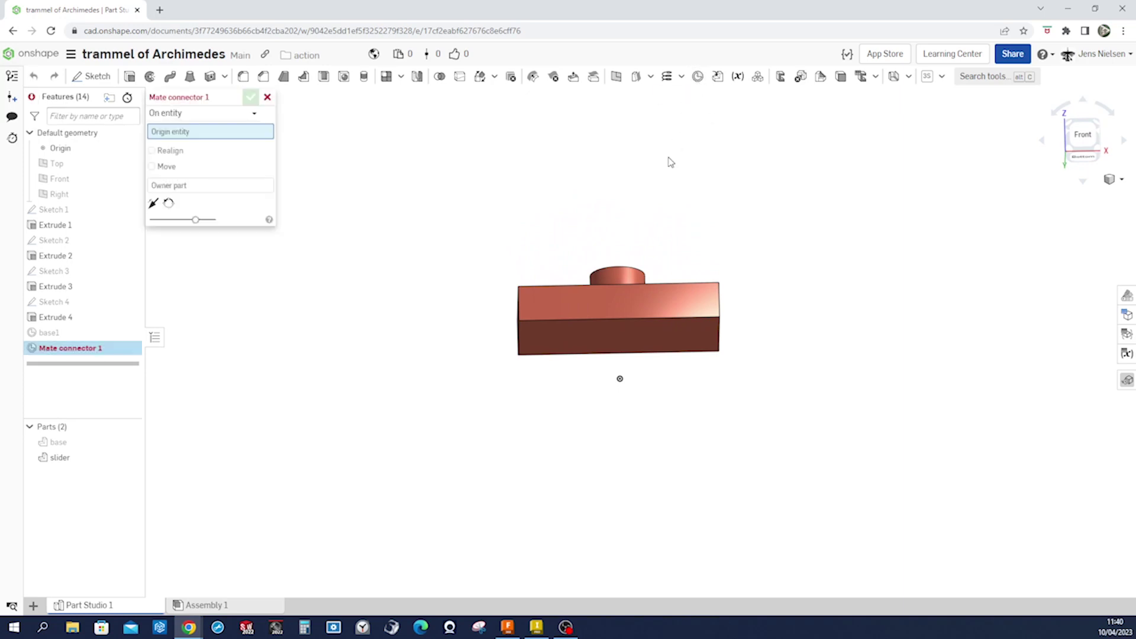
pyautogui.click(620, 334)
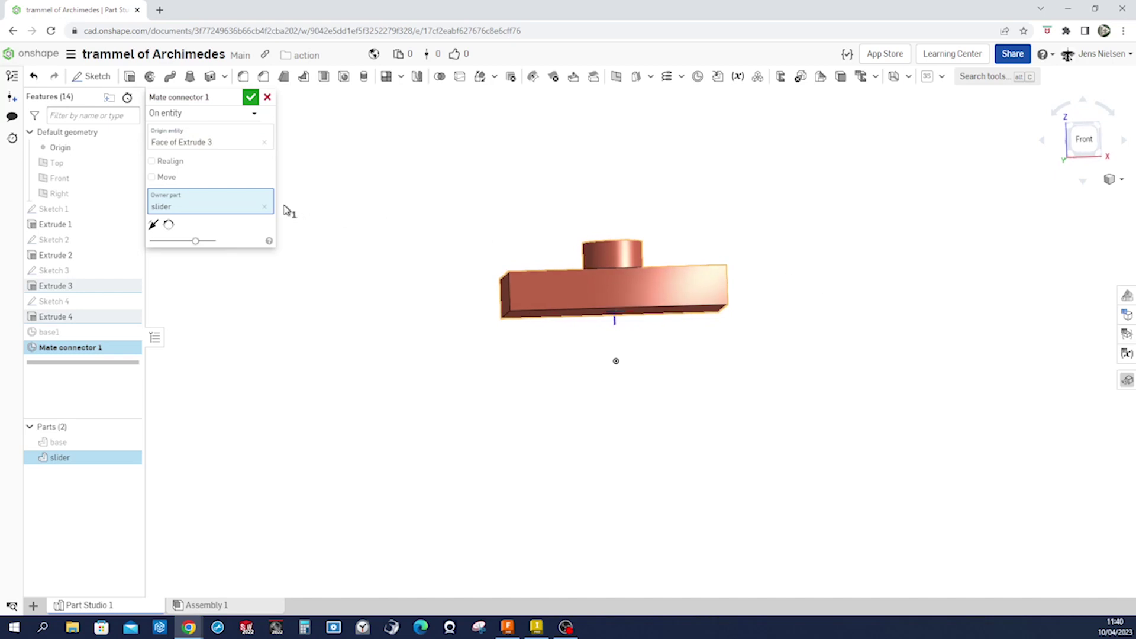
pyautogui.click(152, 161)
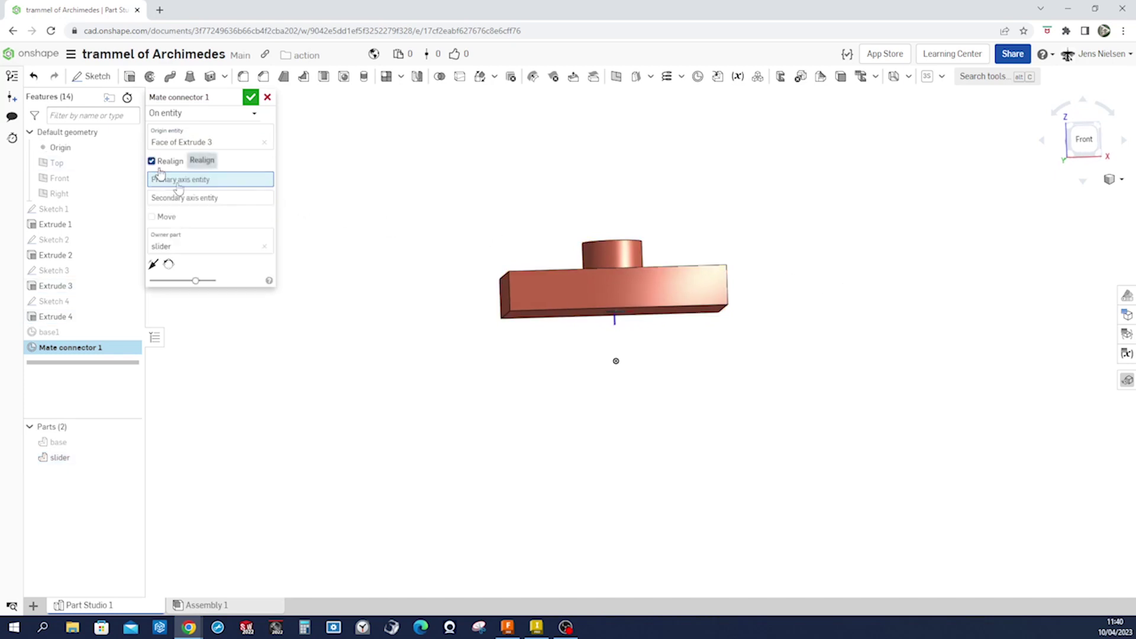
pyautogui.click(556, 312)
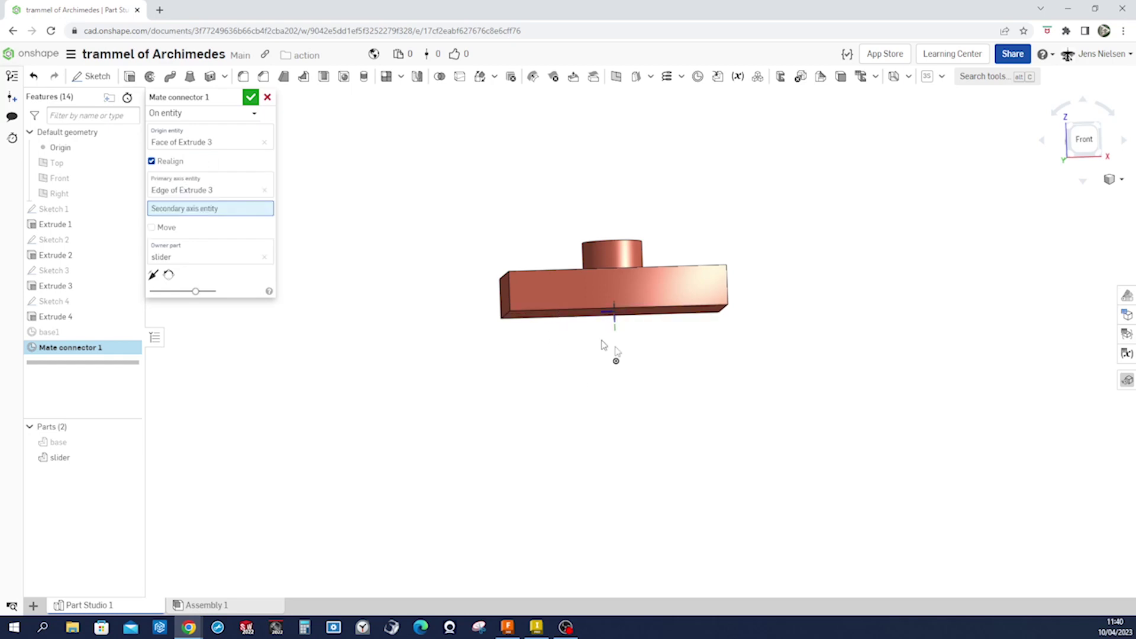
pyautogui.moveTo(618, 337); pyautogui.dragTo(630, 256, button='right')
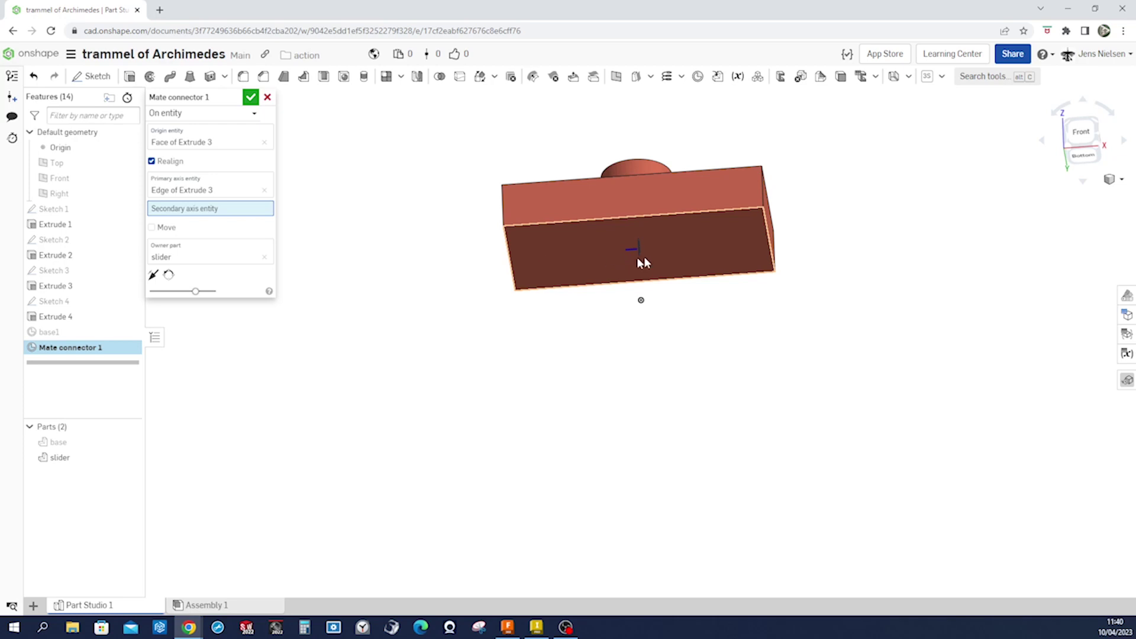
pyautogui.click(251, 97)
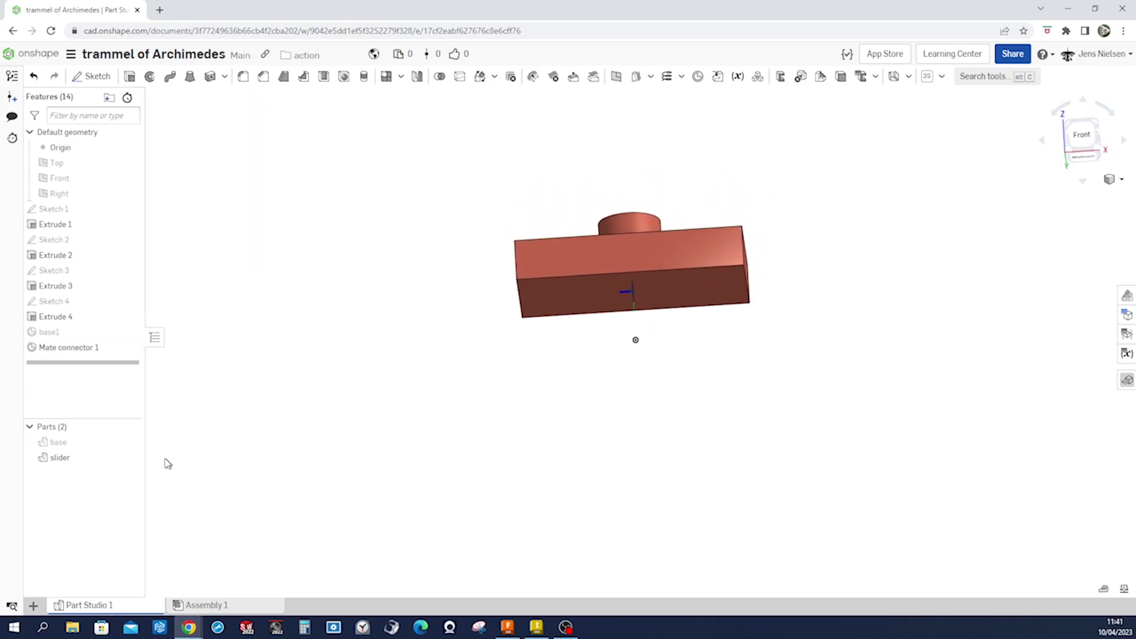
# - Show the base part together with the slider, viewed from above
pyautogui.click(136, 442)
pyautogui.hotkey('shift', '7')
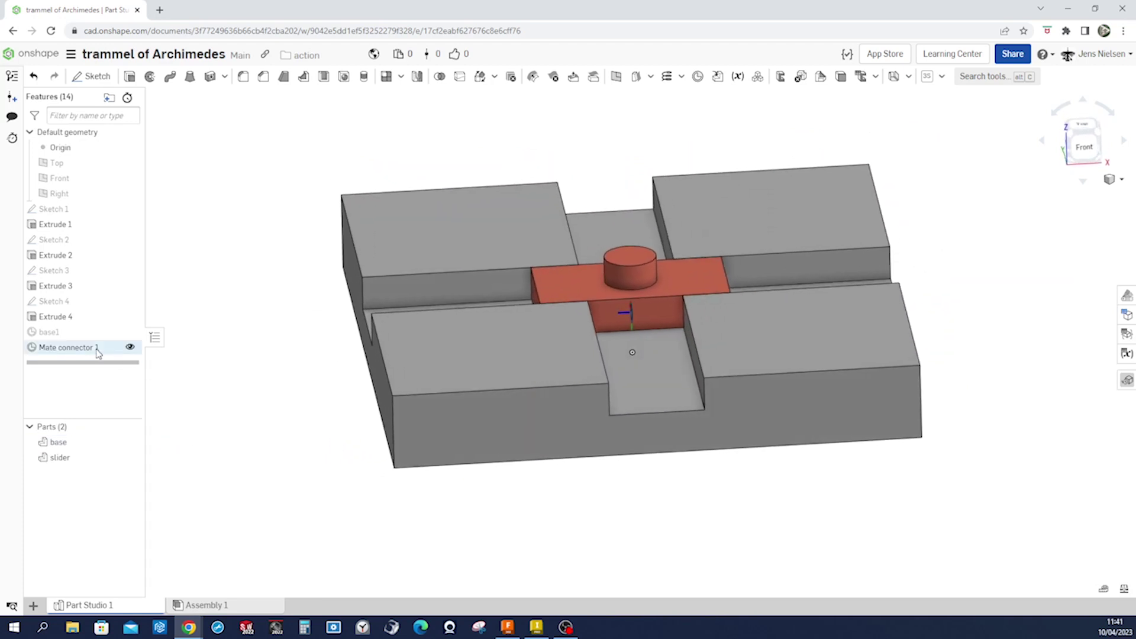
# - Rename the new mate connector on the slider part as slider
pyautogui.rightClick(76, 352)
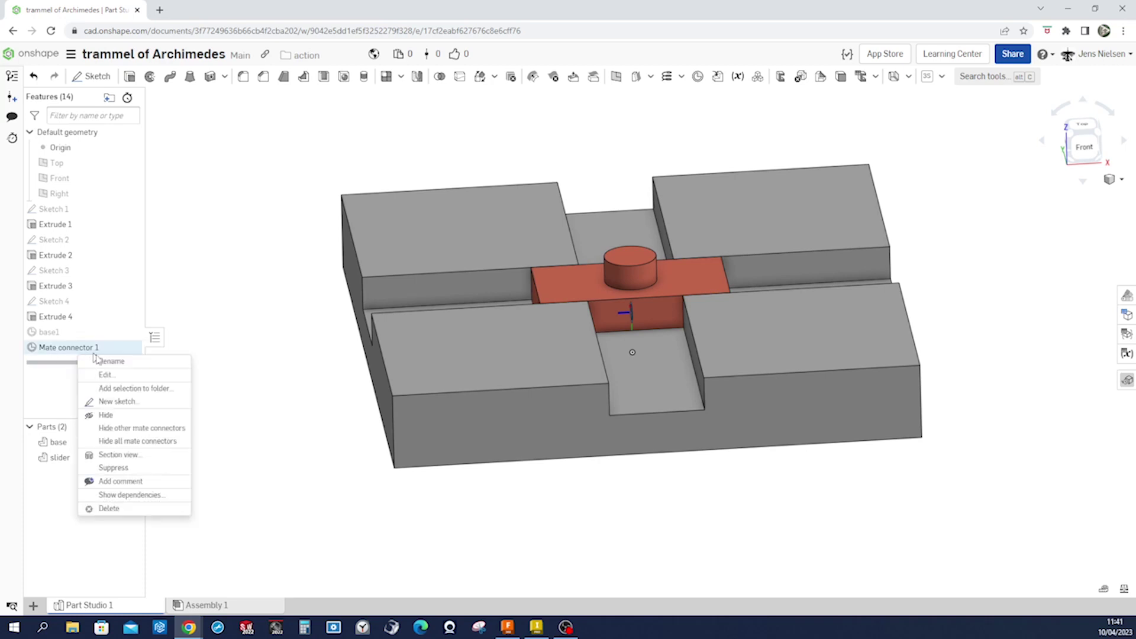
pyautogui.click(111, 361)
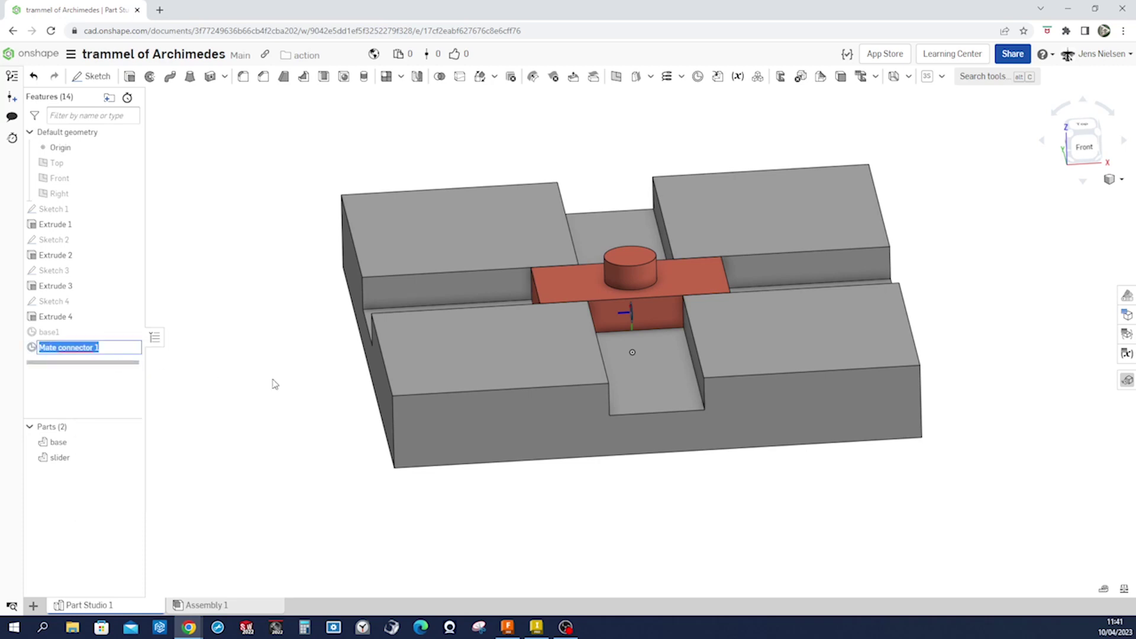
pyautogui.write('slider')
pyautogui.press('Return')
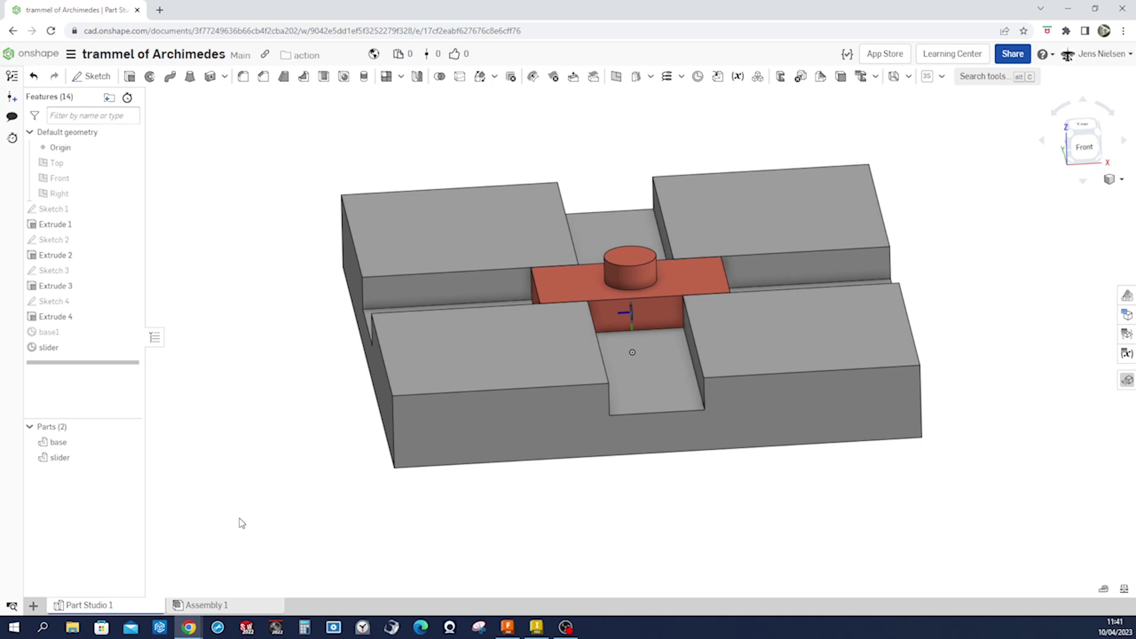
# - Insert the base part into Assembly 1 and fix it in place
pyautogui.click(222, 608)
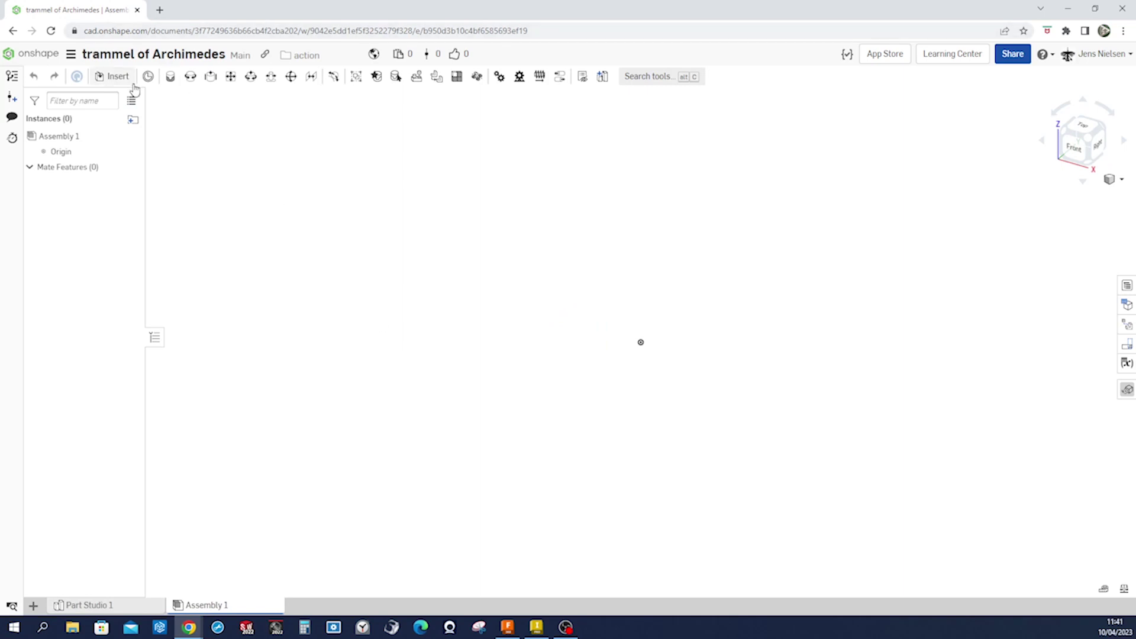
pyautogui.click(117, 78)
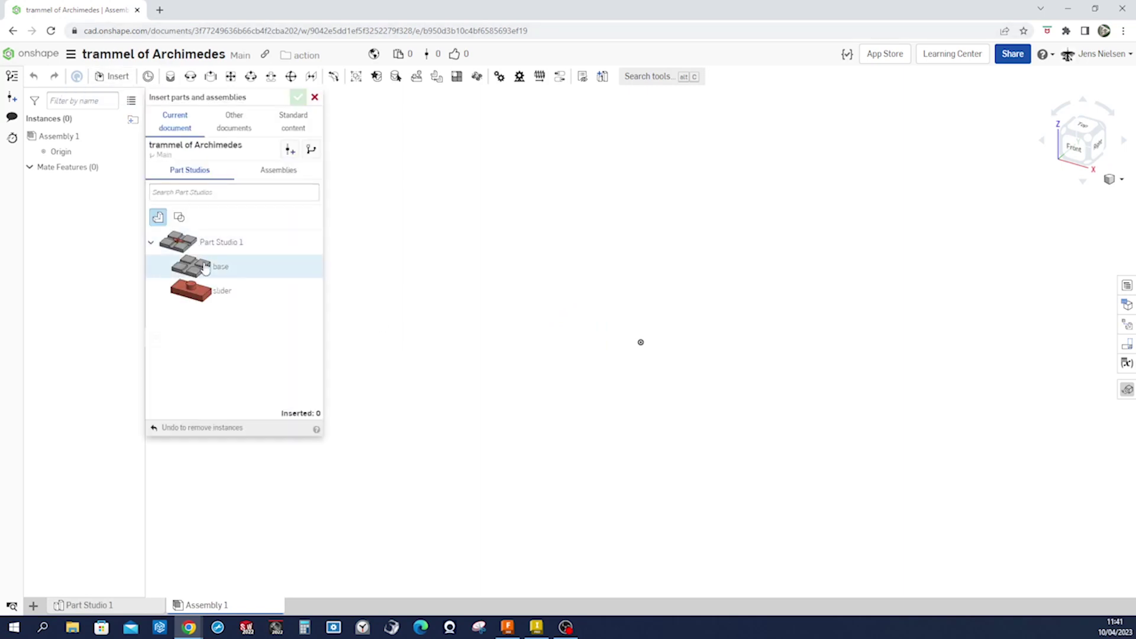
pyautogui.click(189, 264)
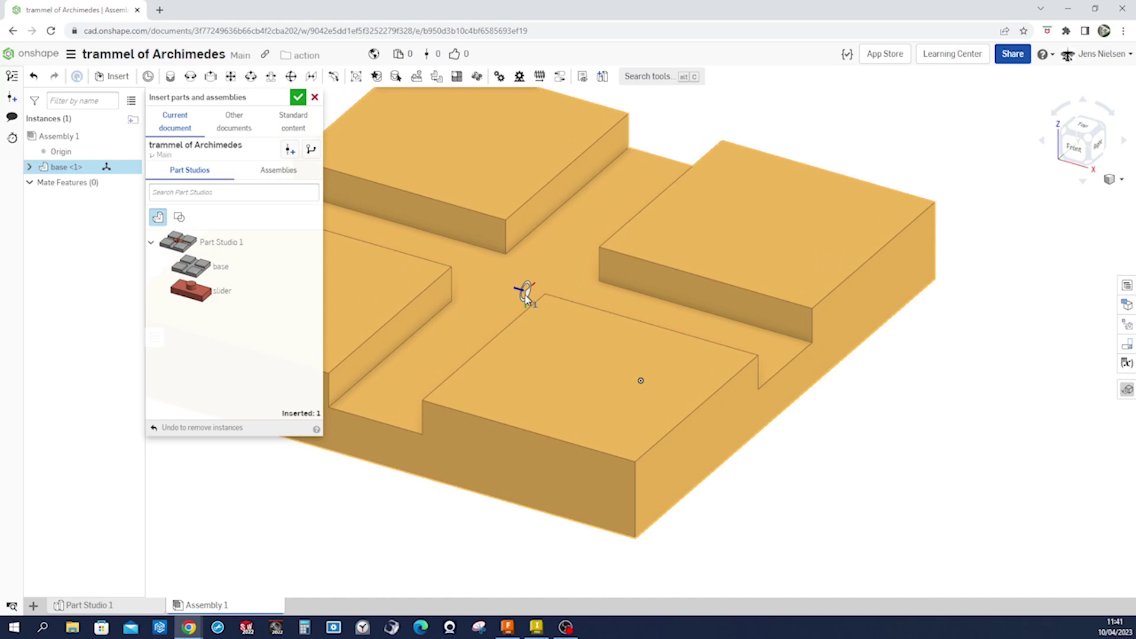
pyautogui.click(526, 298)
pyautogui.press('Escape')
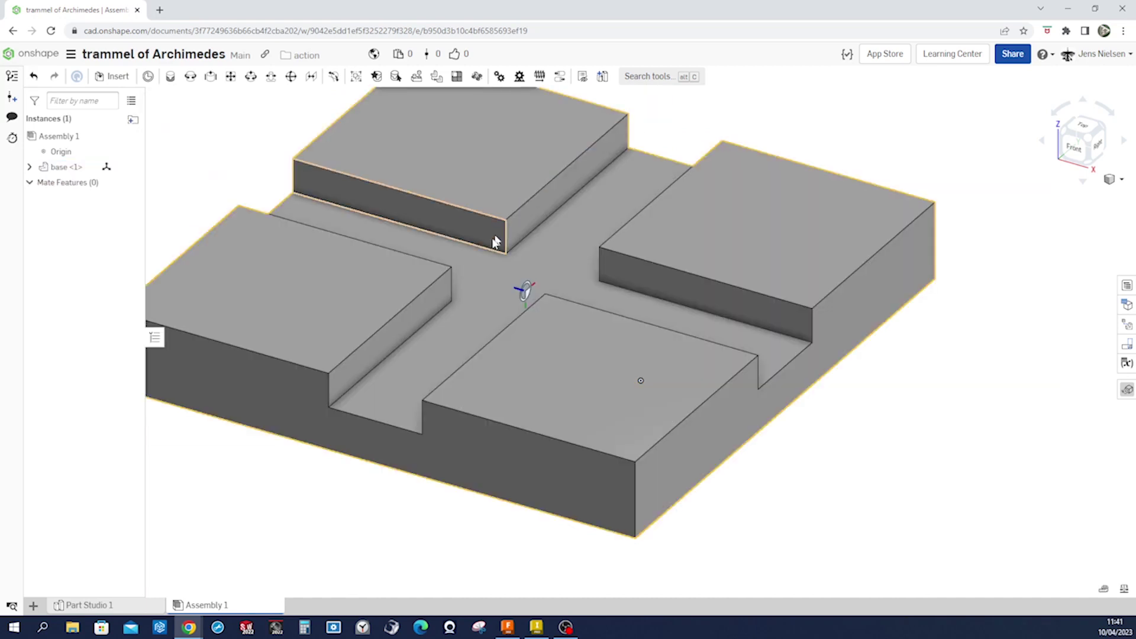
pyautogui.press('f')
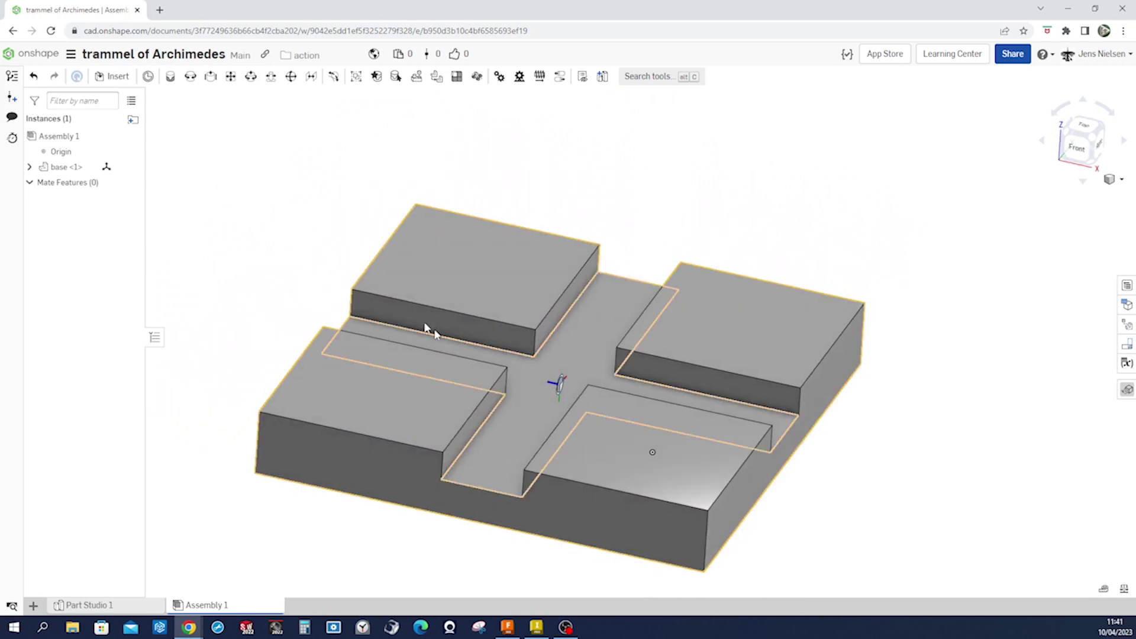
pyautogui.rightClick(68, 168)
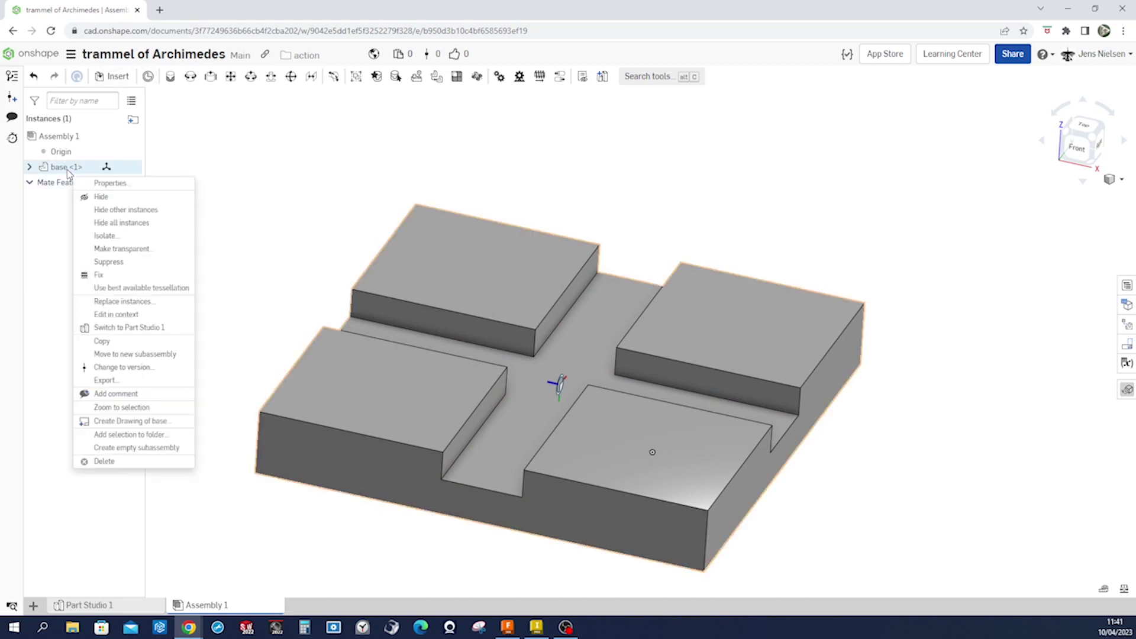
pyautogui.click(122, 277)
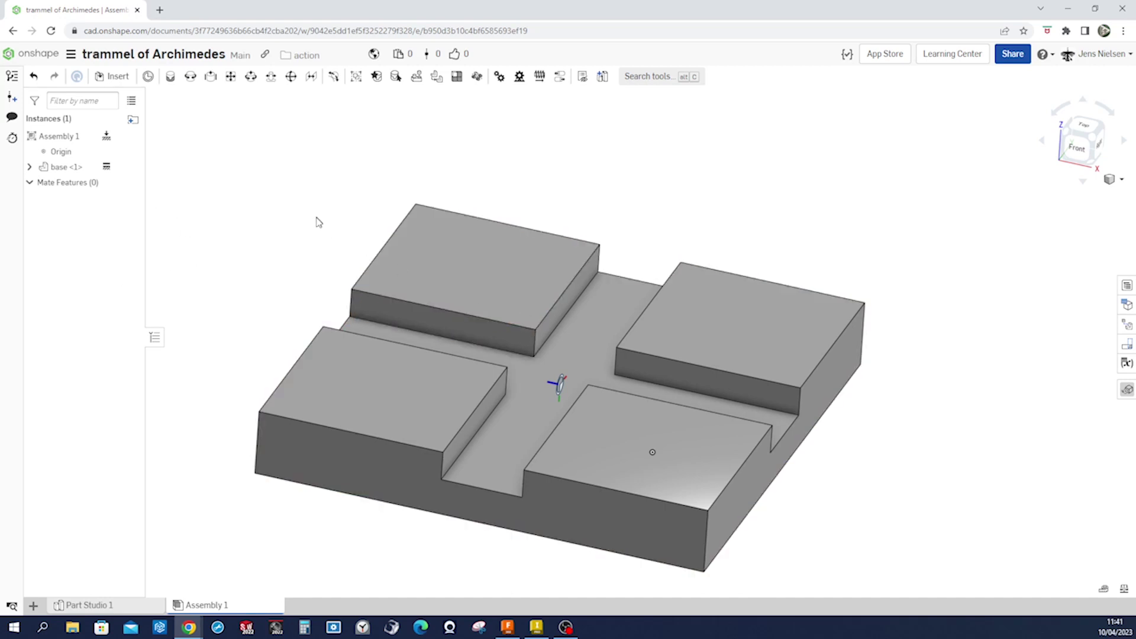
# - Insert one slider part into the assembly, placing it in free space beside the base
pyautogui.click(111, 77)
pyautogui.click(191, 290)
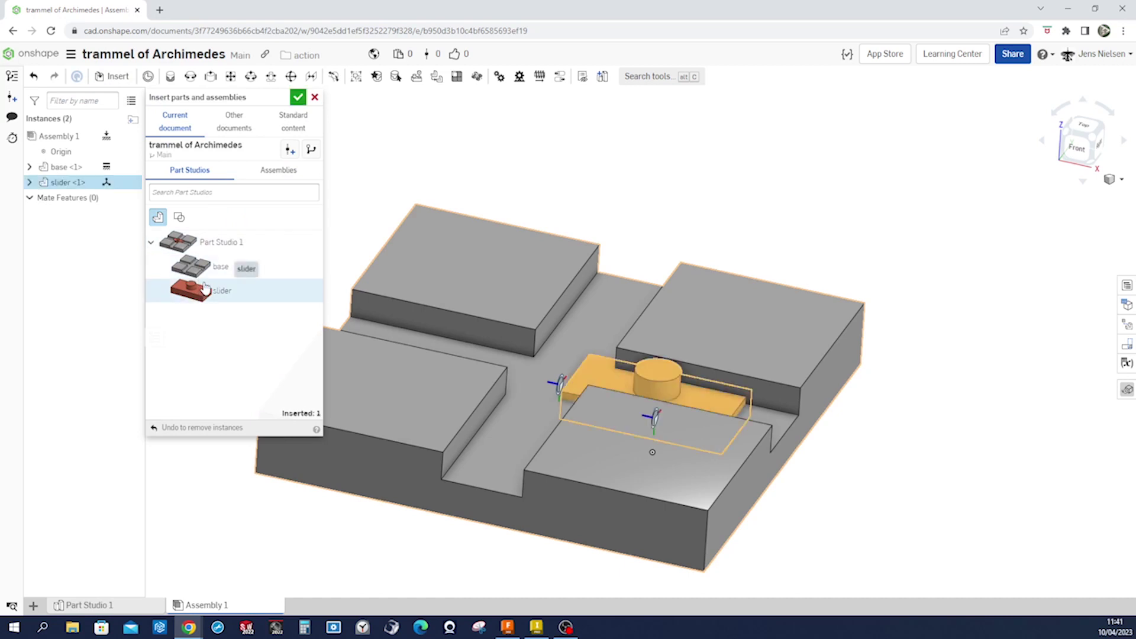
pyautogui.click(462, 265)
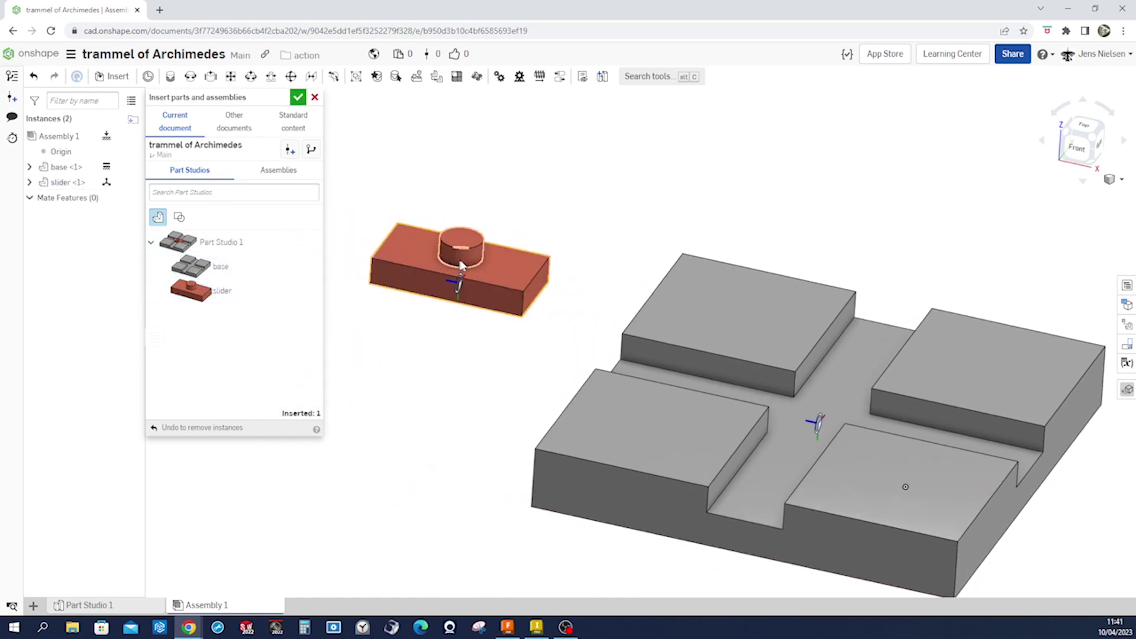
pyautogui.click(299, 99)
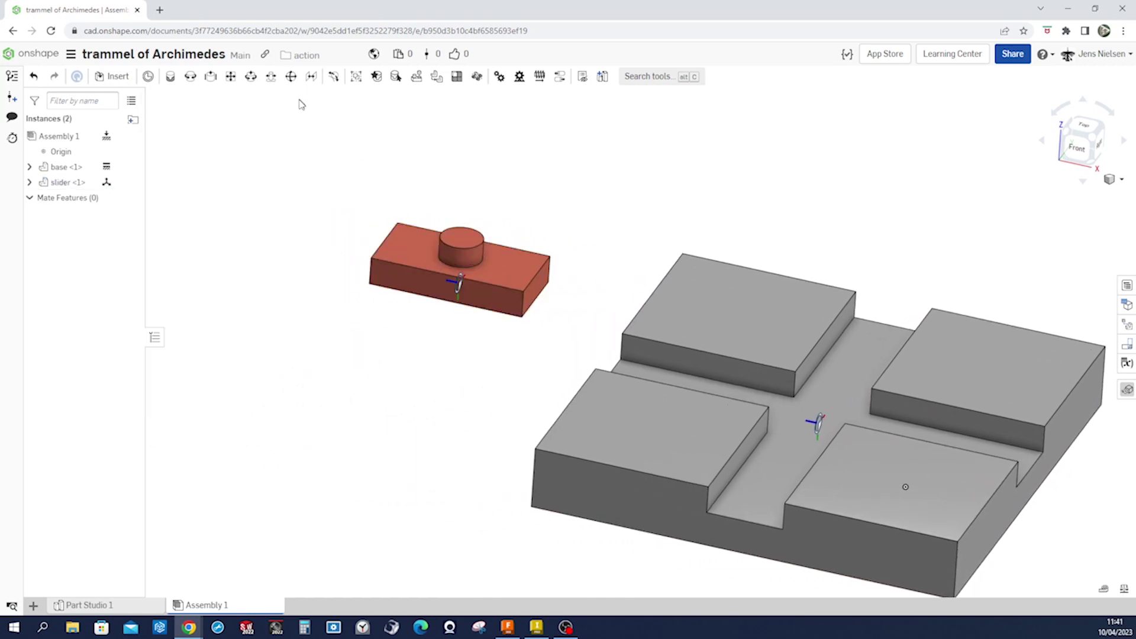
# - Add a Slider mate from the slider's mate connector to base1 on the base, and slide the part outward along its slot
pyautogui.click(210, 79)
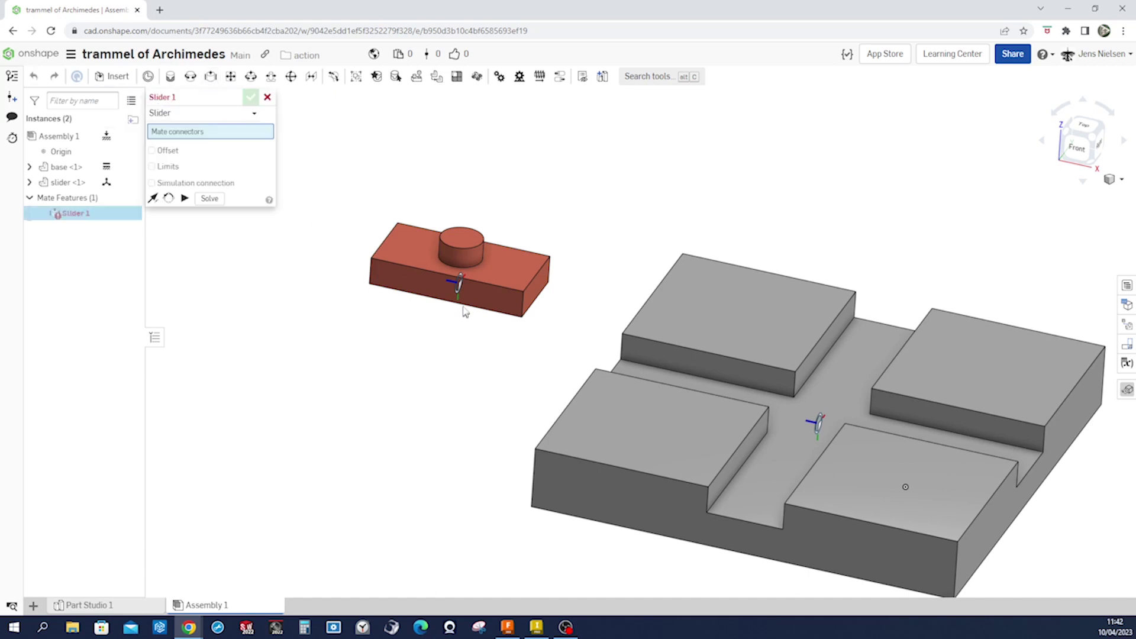
pyautogui.click(459, 286)
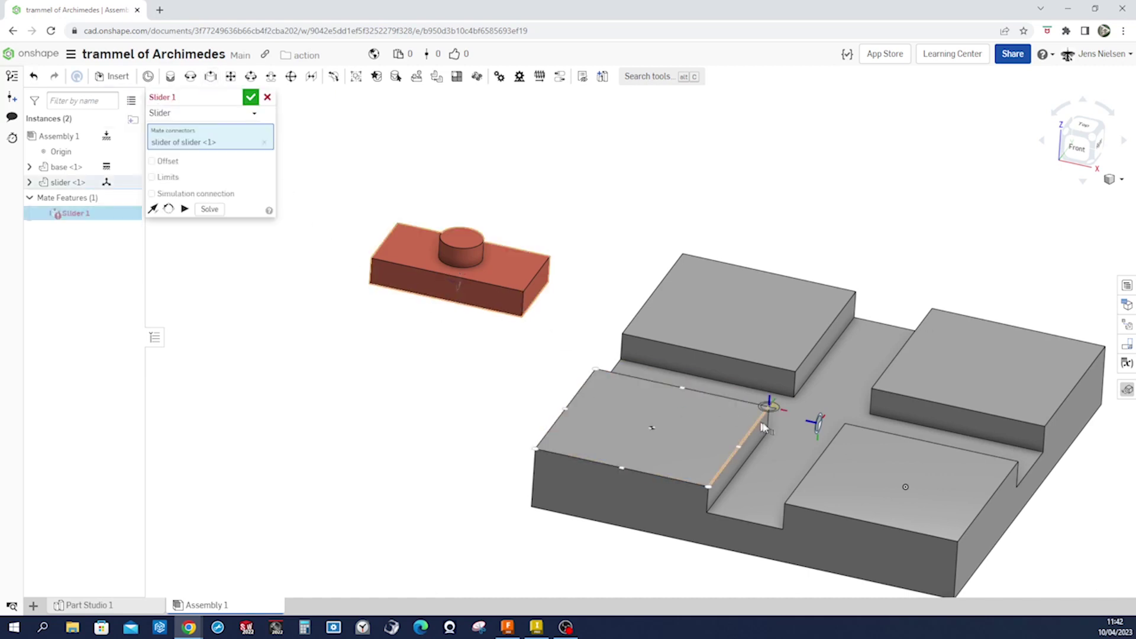
pyautogui.click(822, 433)
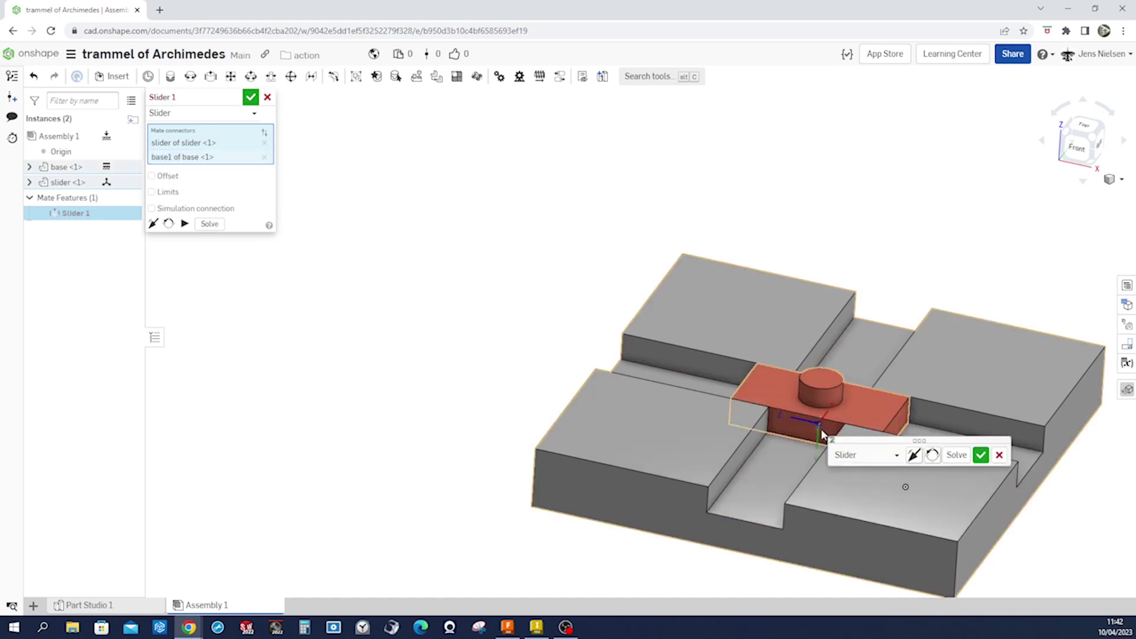
pyautogui.click(980, 455)
pyautogui.click(267, 98)
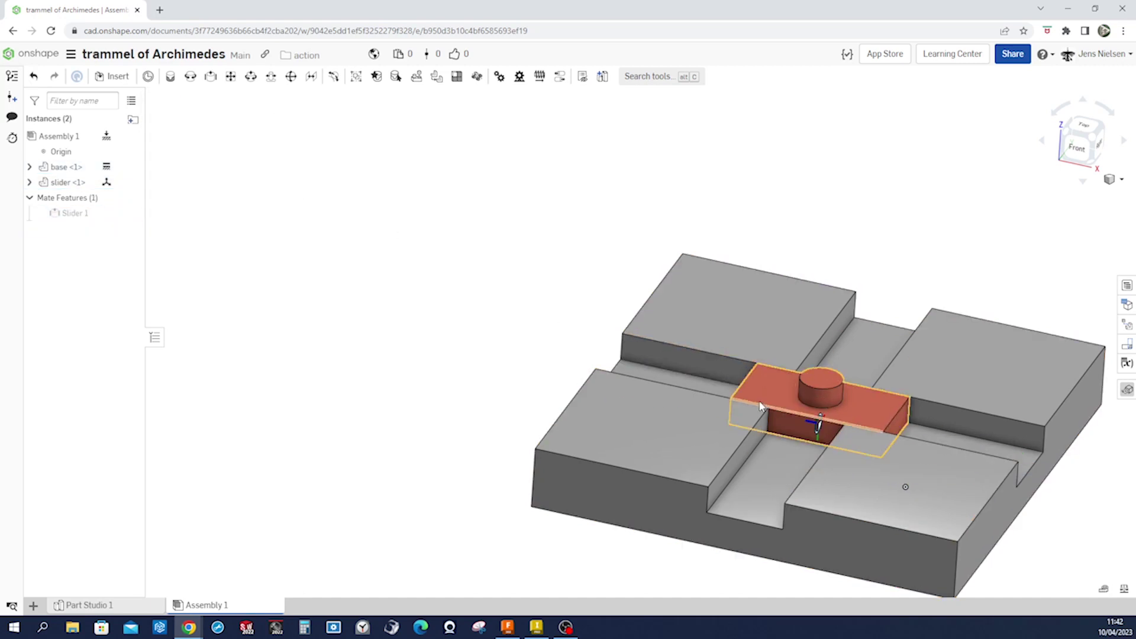
pyautogui.moveTo(833, 391); pyautogui.dragTo(538, 364)
pyautogui.moveTo(730, 255); pyautogui.dragTo(593, 254, button='middle')
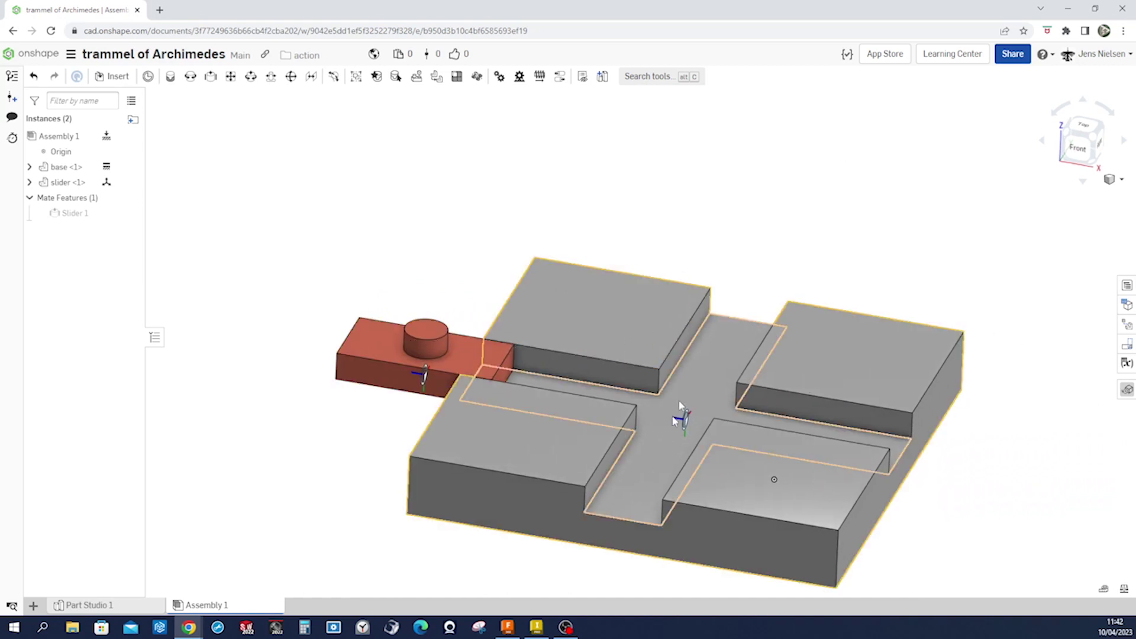
# - Insert a second instance of the slider part, placing it in free space behind the first slider
pyautogui.click(114, 76)
pyautogui.click(203, 291)
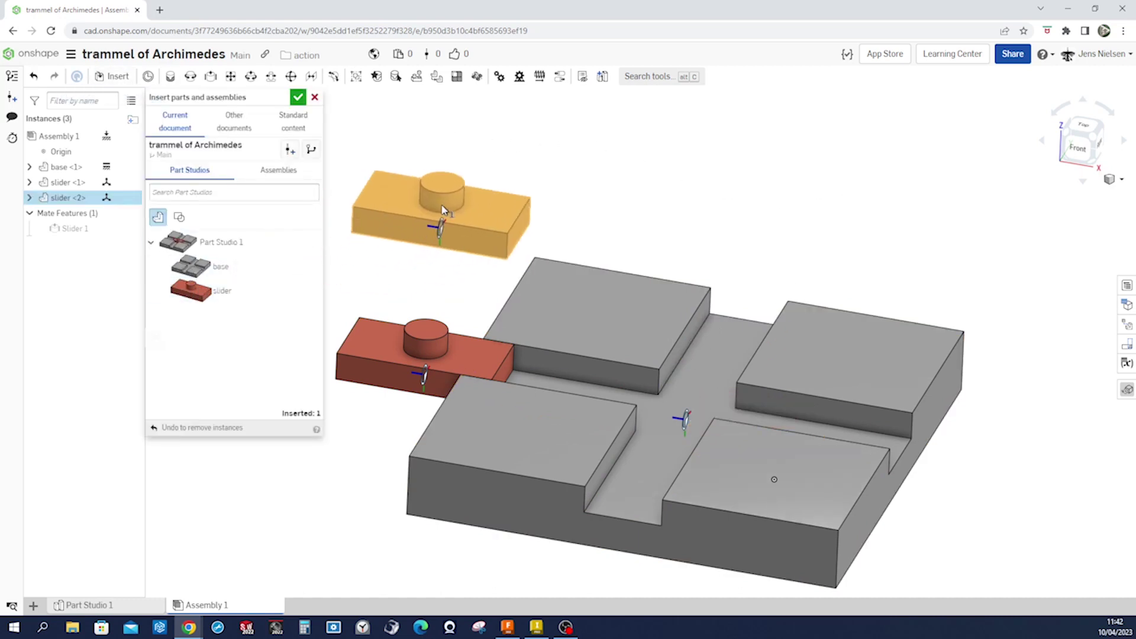
pyautogui.click(444, 208)
pyautogui.click(298, 98)
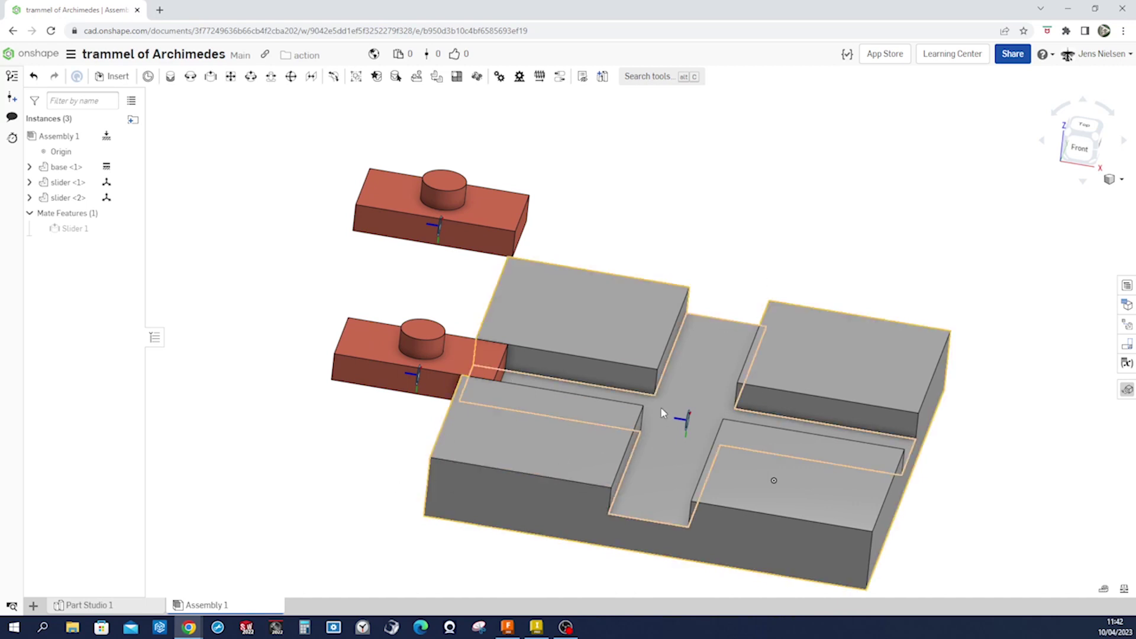
pyautogui.moveTo(779, 300); pyautogui.dragTo(447, 408, button='right')
# - In Part Studio 1, hide the slider and add a mate connector at the slot crossing's centre, realigning its primary axis along the front-to-back slot edge
pyautogui.click(105, 605)
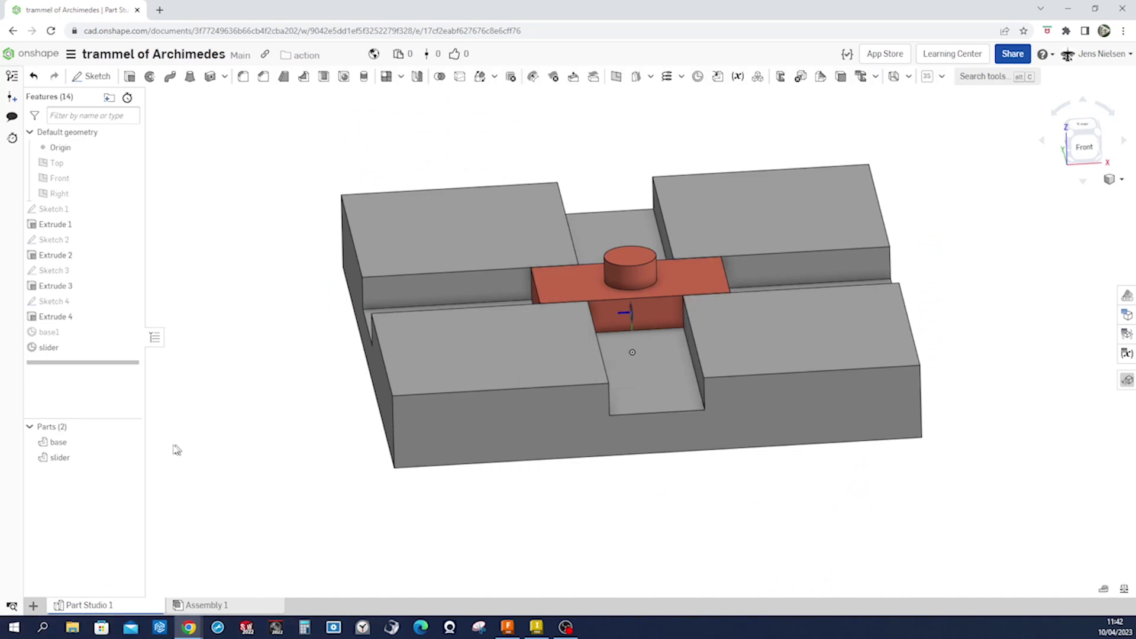
pyautogui.click(132, 457)
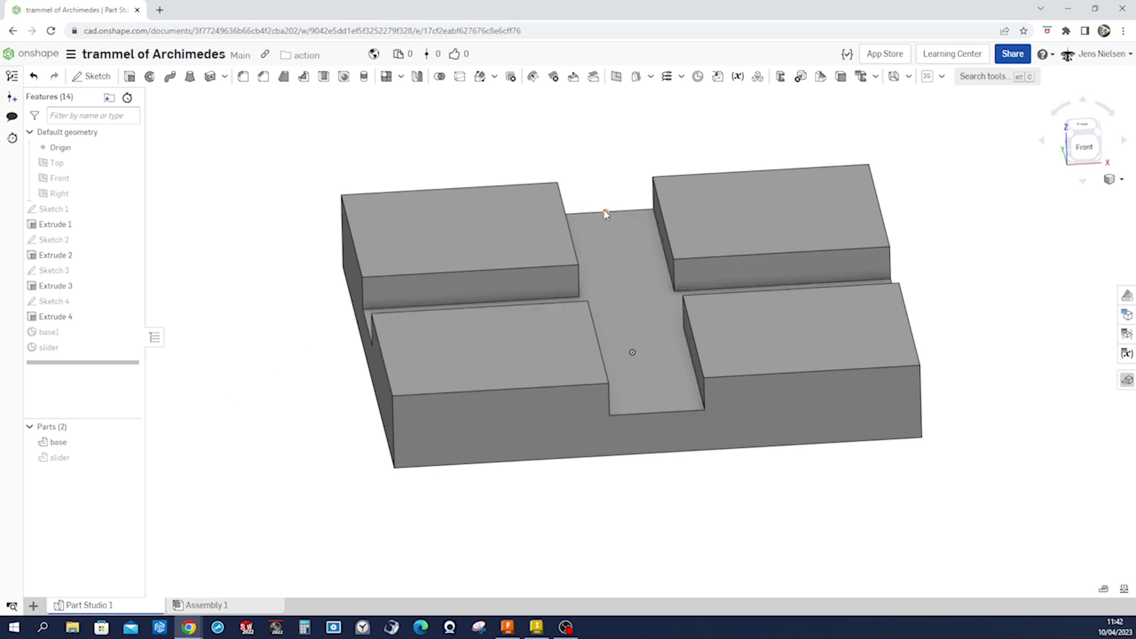
pyautogui.click(697, 76)
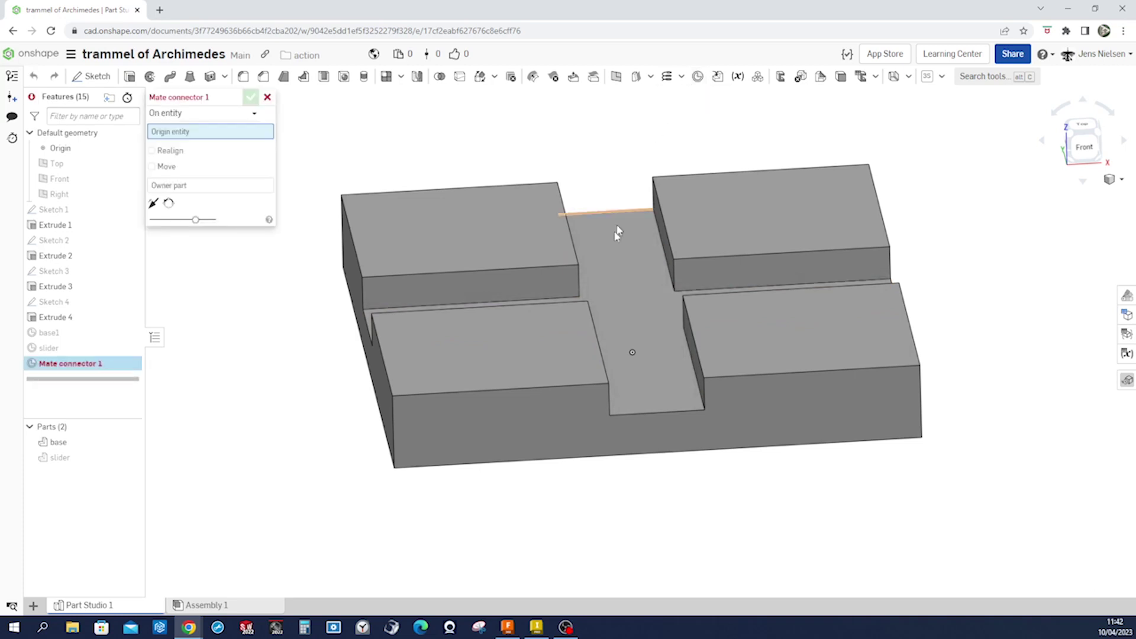
pyautogui.click(636, 320)
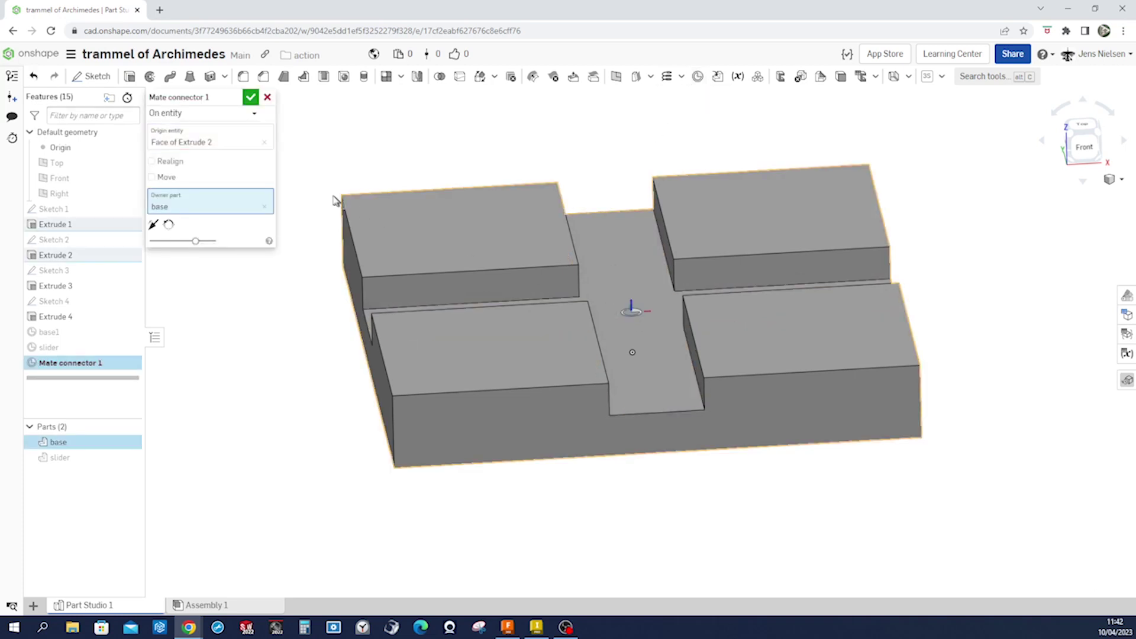
pyautogui.click(152, 161)
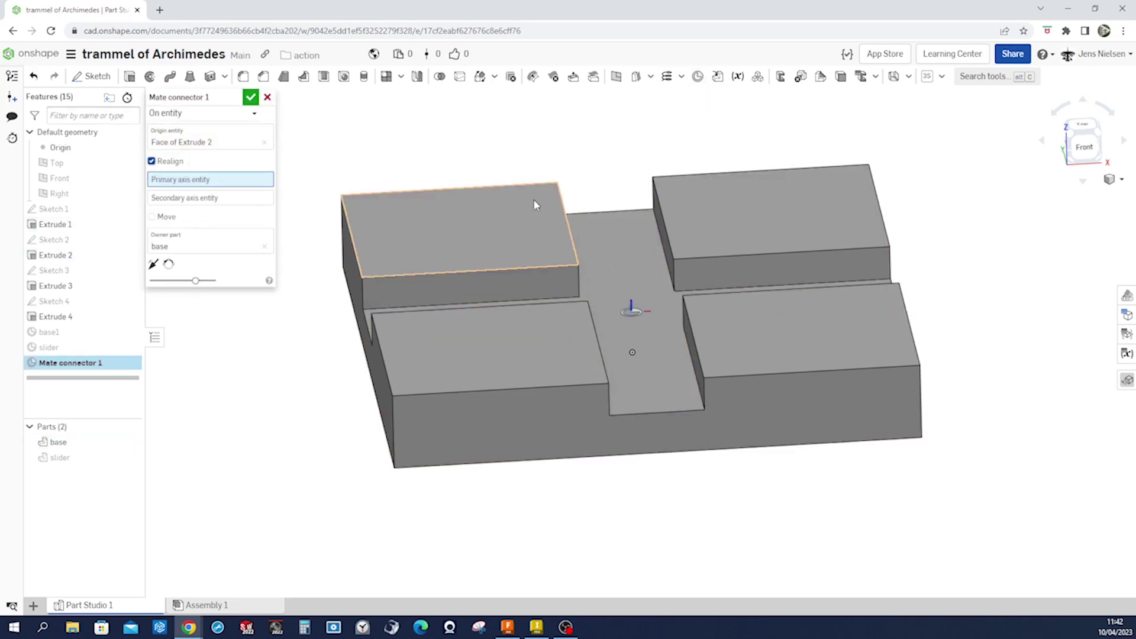
pyautogui.click(669, 267)
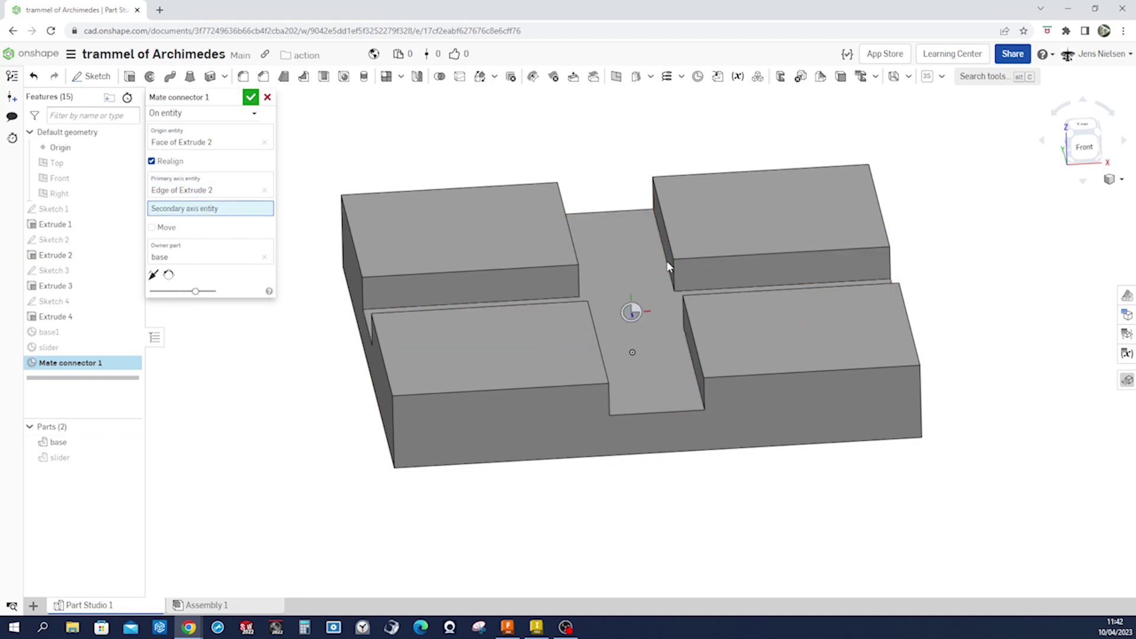
pyautogui.moveTo(667, 262); pyautogui.dragTo(562, 197, button='right')
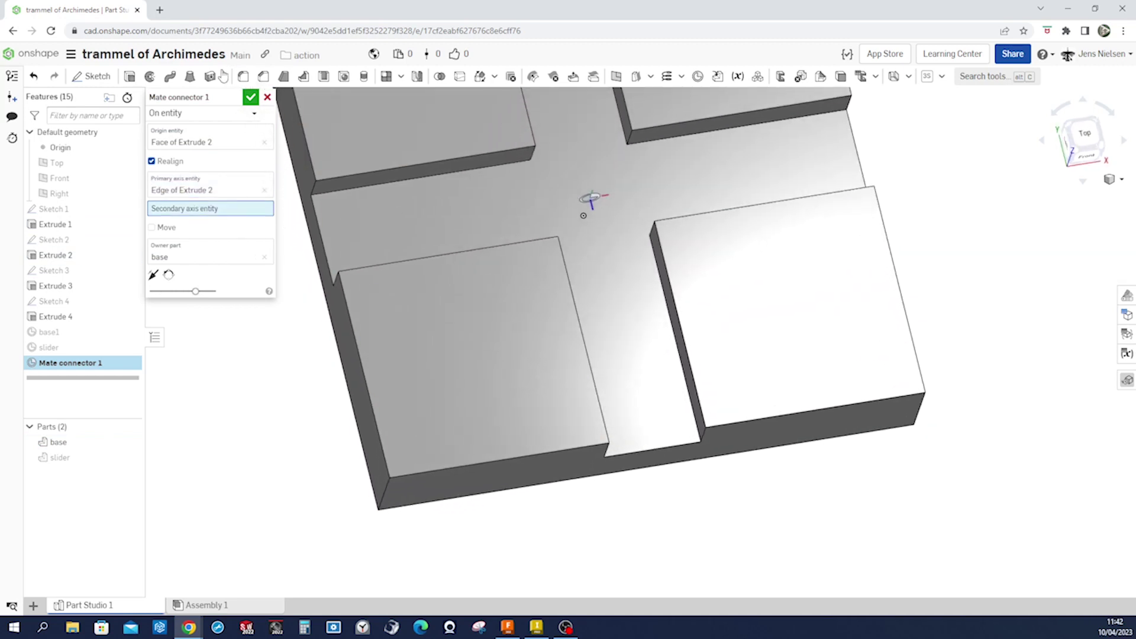
pyautogui.click(250, 98)
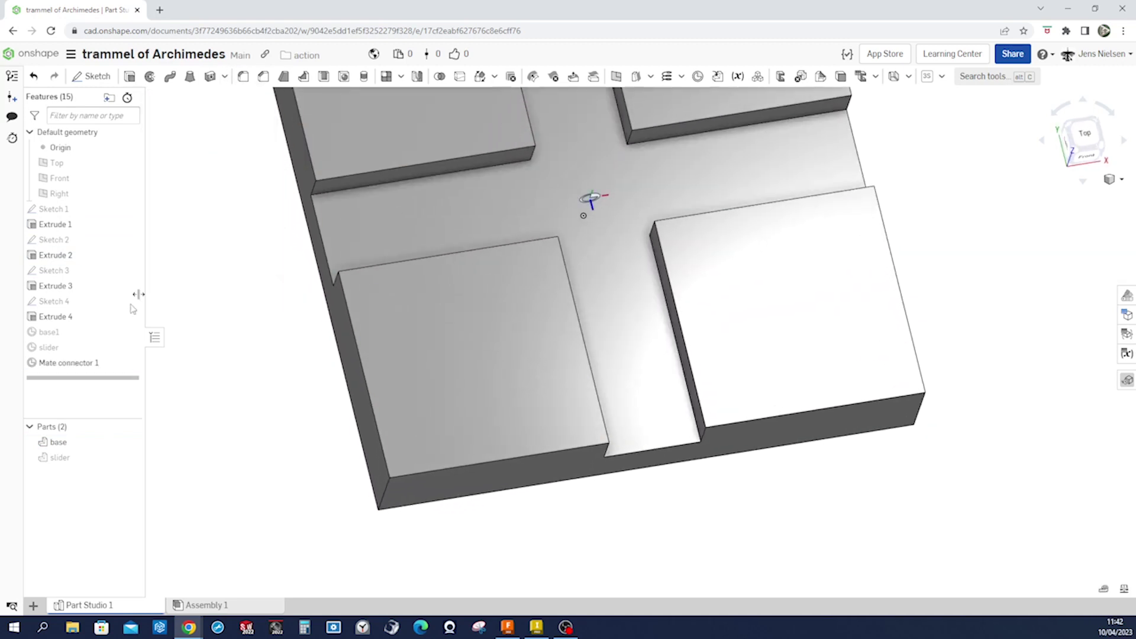
# - Rename the base's second mate connector as base2
pyautogui.rightClick(81, 365)
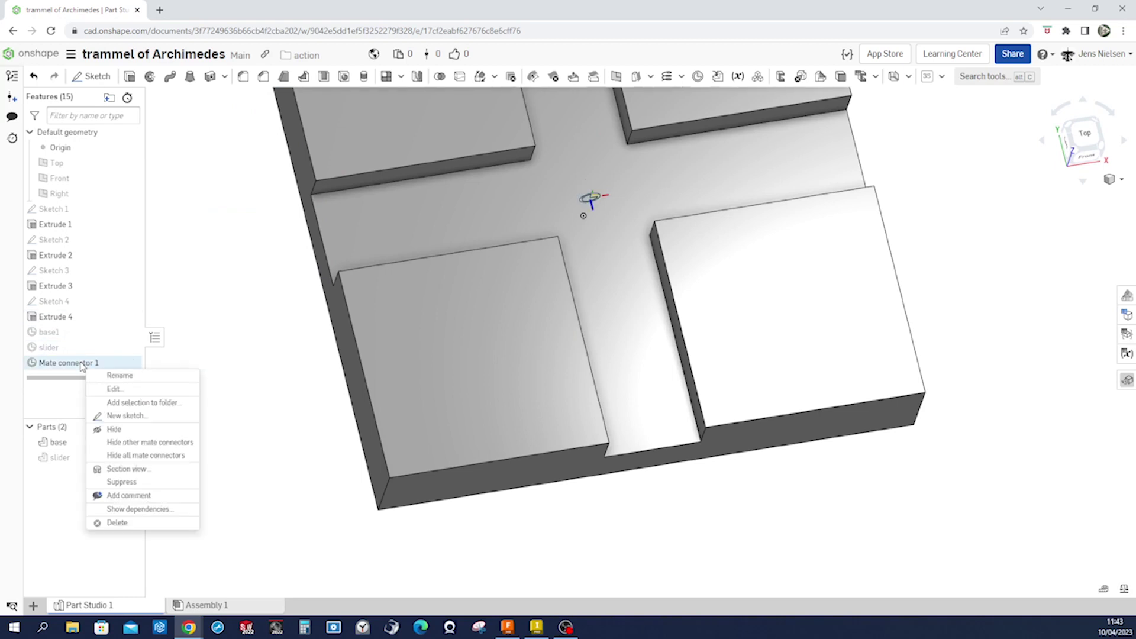
pyautogui.click(109, 377)
pyautogui.write('base2')
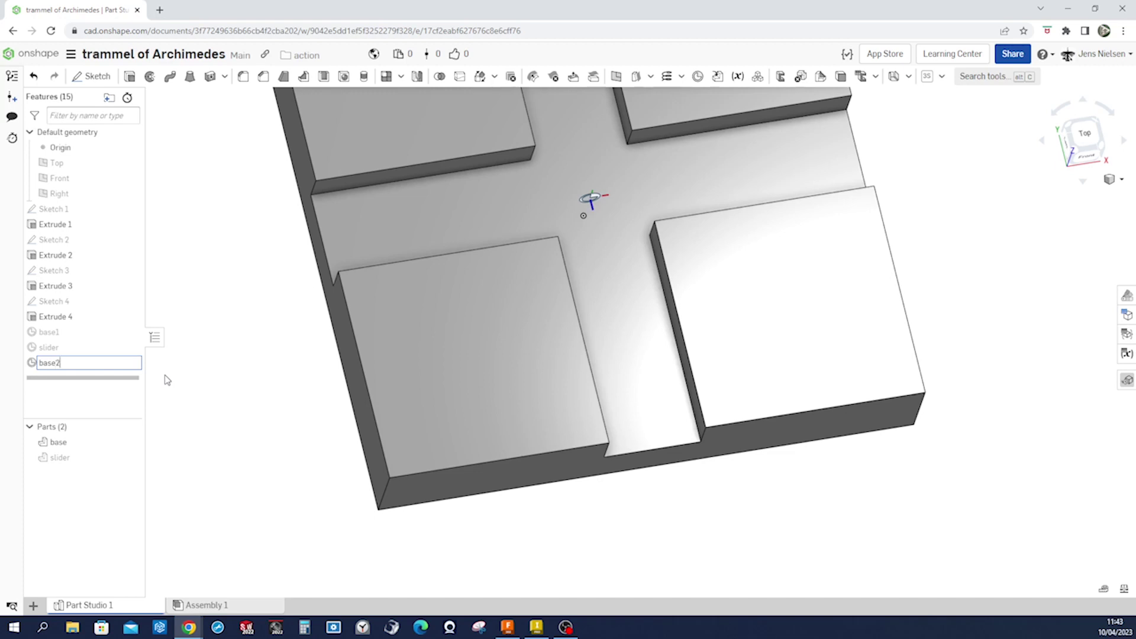
pyautogui.press('Return')
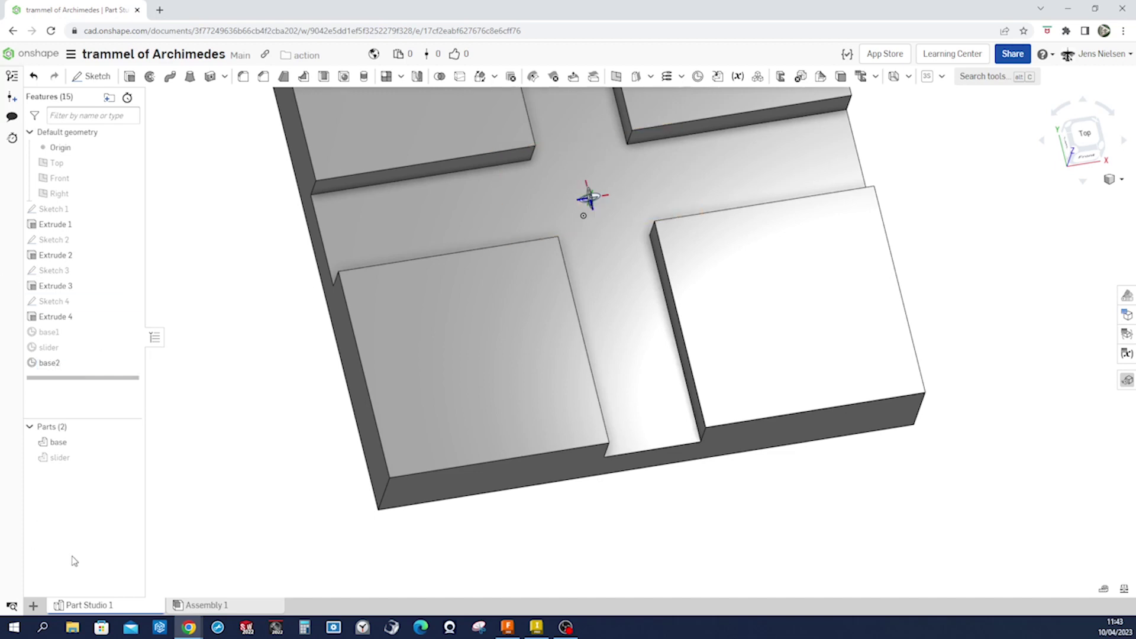
# - In Assembly 1, hide the base's base1 mate connector so that only base2 is shown at the slot crossing
pyautogui.click(237, 610)
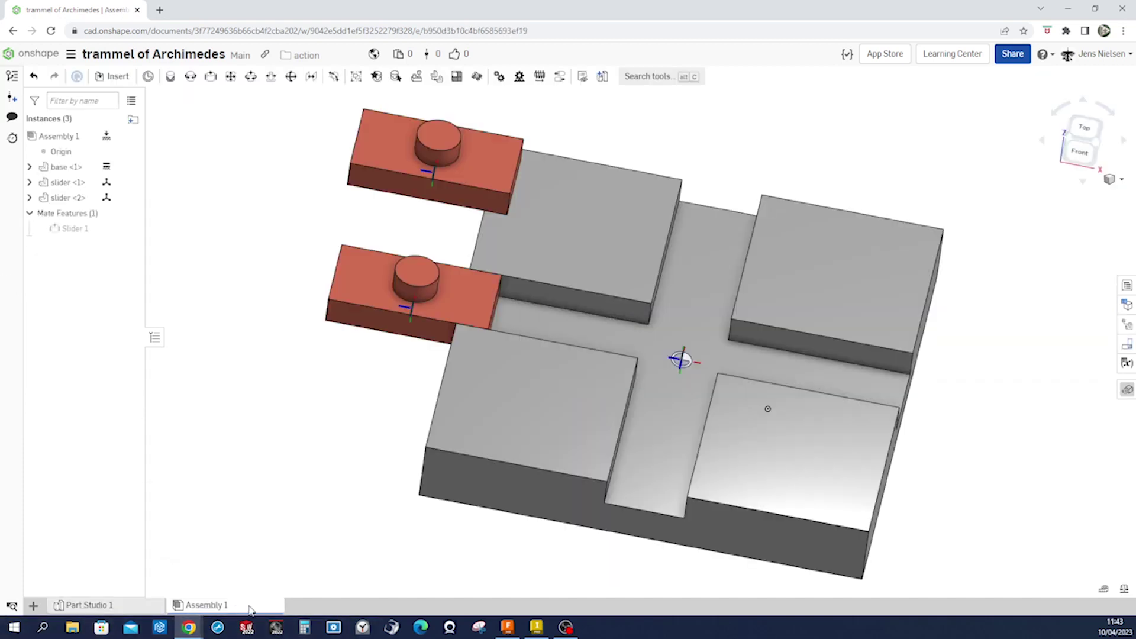
pyautogui.moveTo(414, 282); pyautogui.dragTo(320, 260, button='right')
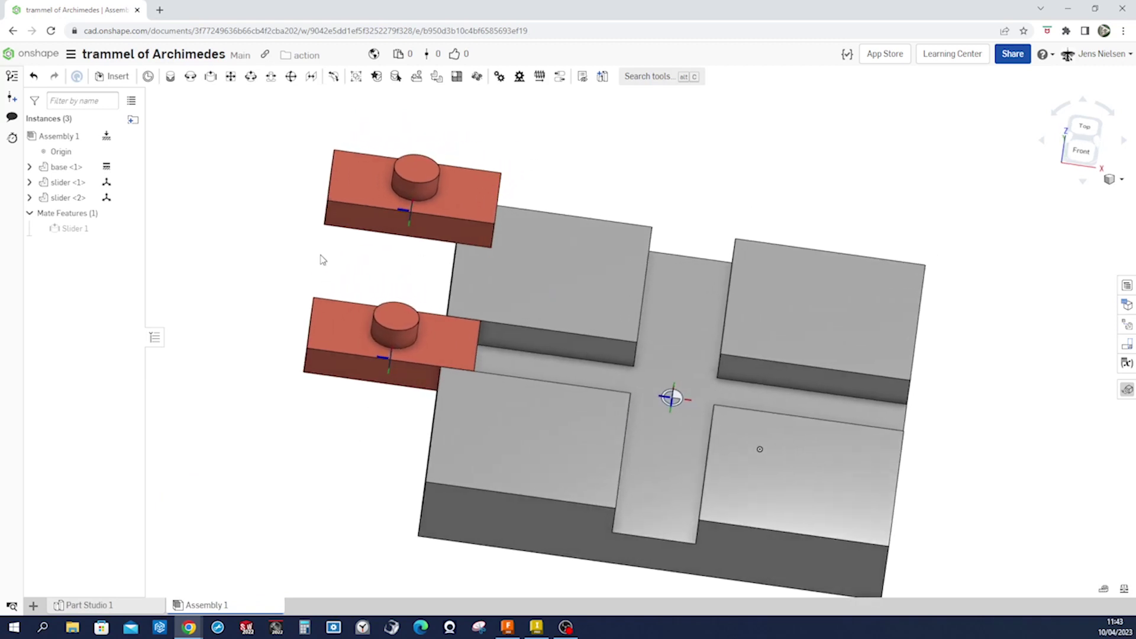
pyautogui.click(29, 167)
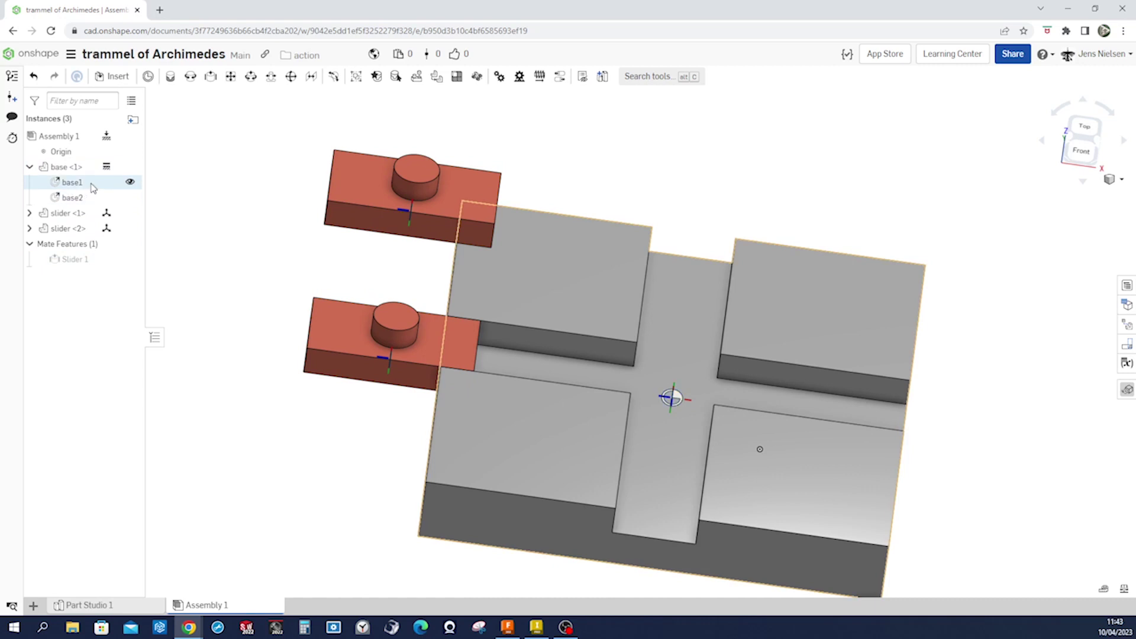
pyautogui.click(131, 182)
pyautogui.moveTo(281, 268); pyautogui.dragTo(722, 499, button='right')
pyautogui.scroll(1, 654, 452)
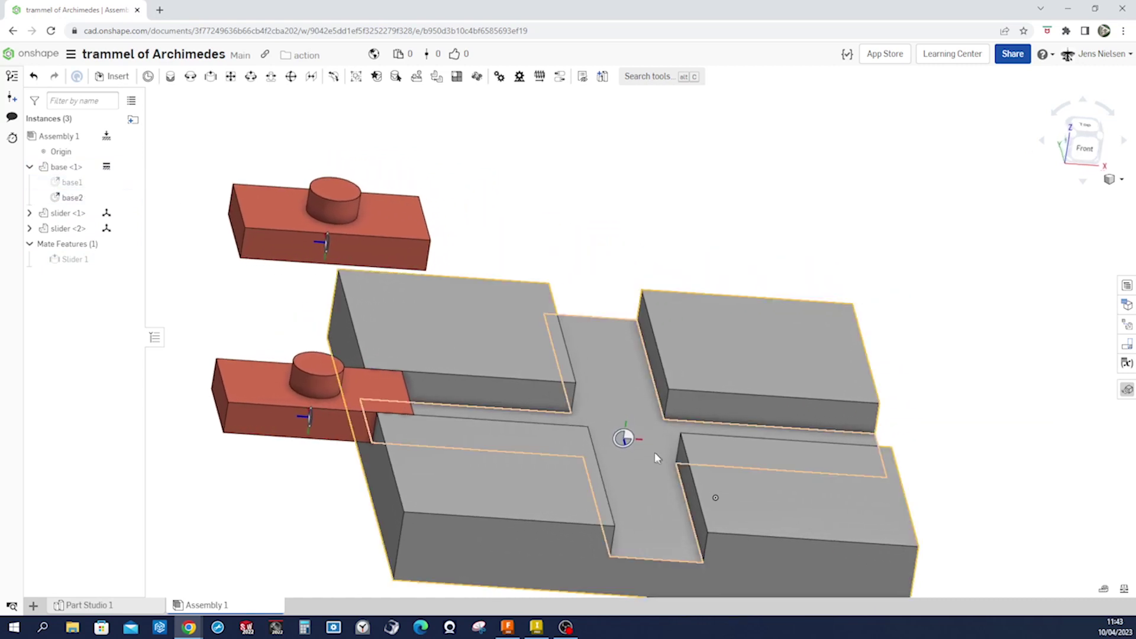
# - Add a Slider mate between the second slider's mate connector and the base's base2 connector at the slot crossing
pyautogui.moveTo(565, 267); pyautogui.dragTo(437, 167, button='right')
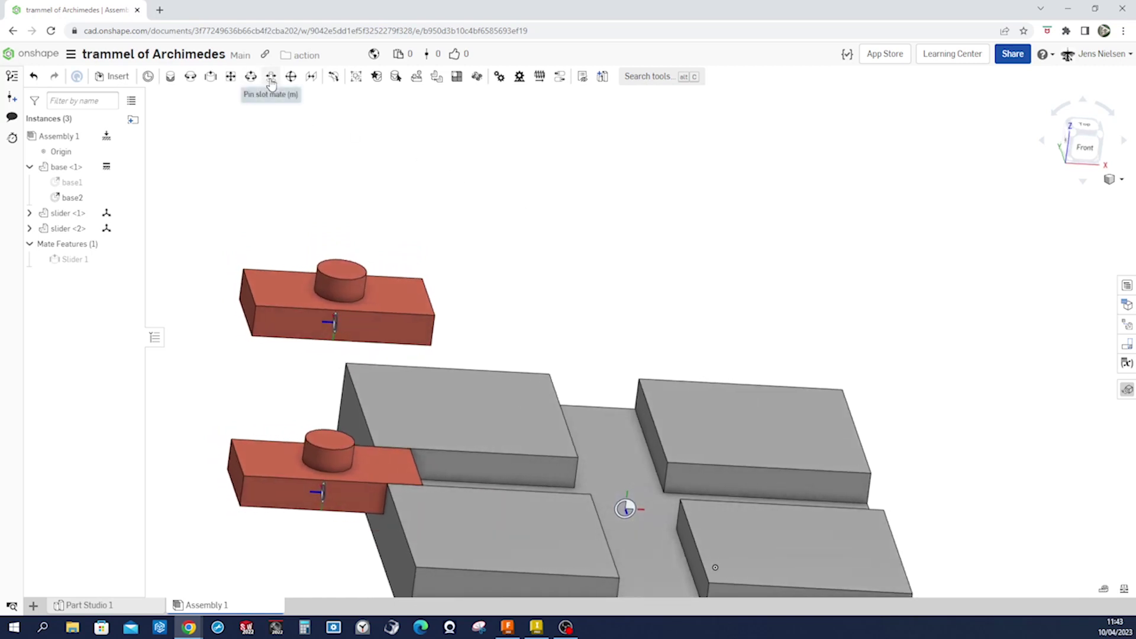
pyautogui.click(210, 77)
pyautogui.click(334, 325)
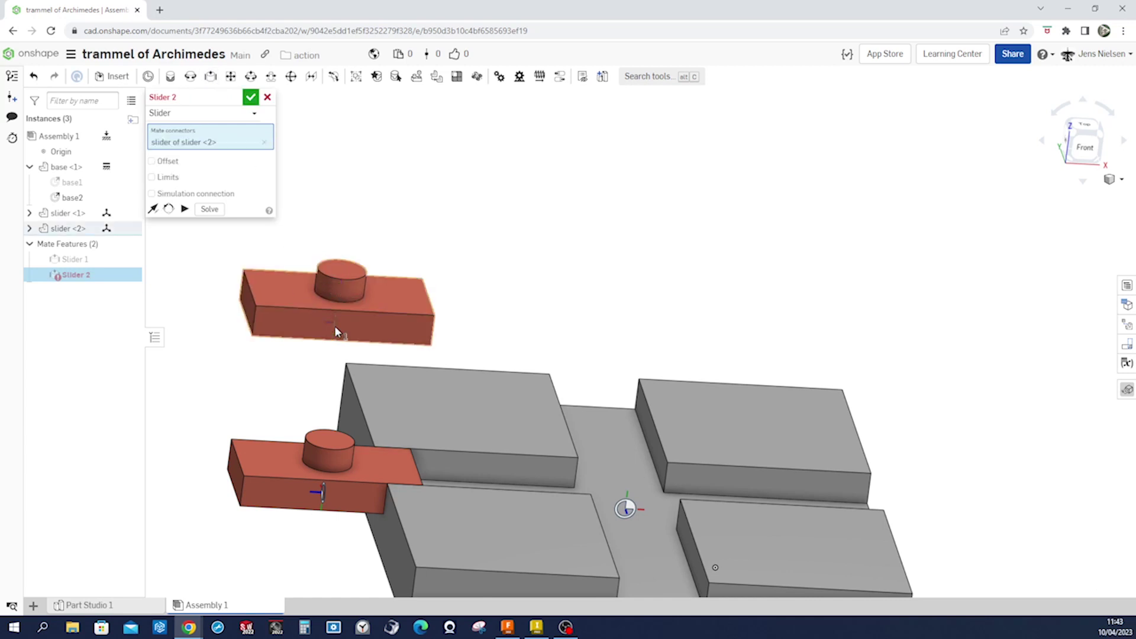
pyautogui.click(628, 508)
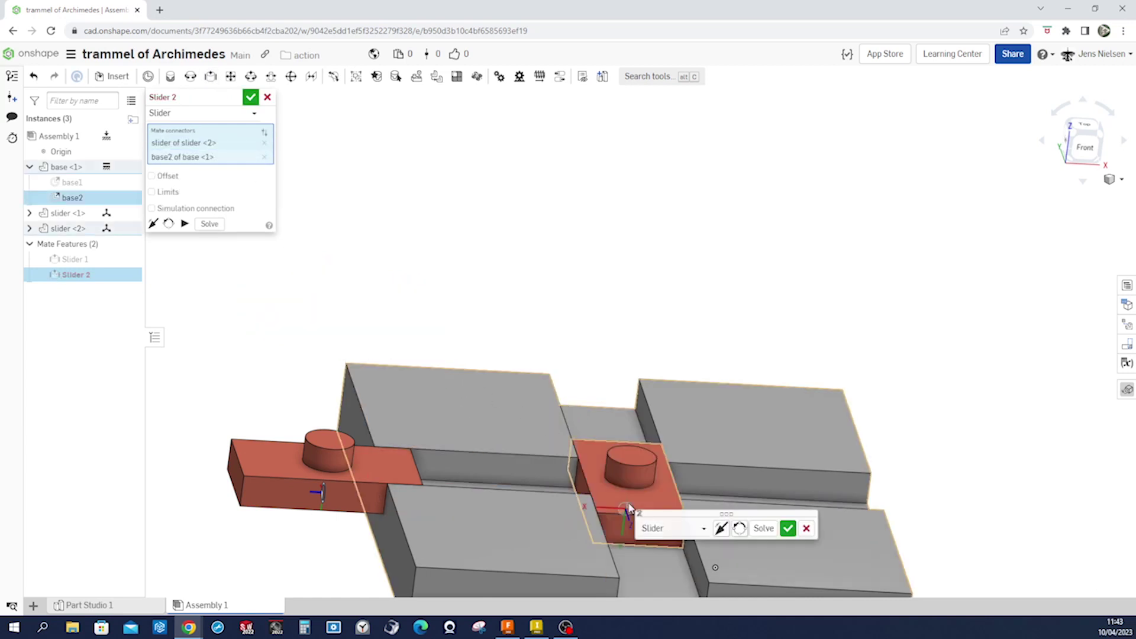
pyautogui.click(787, 528)
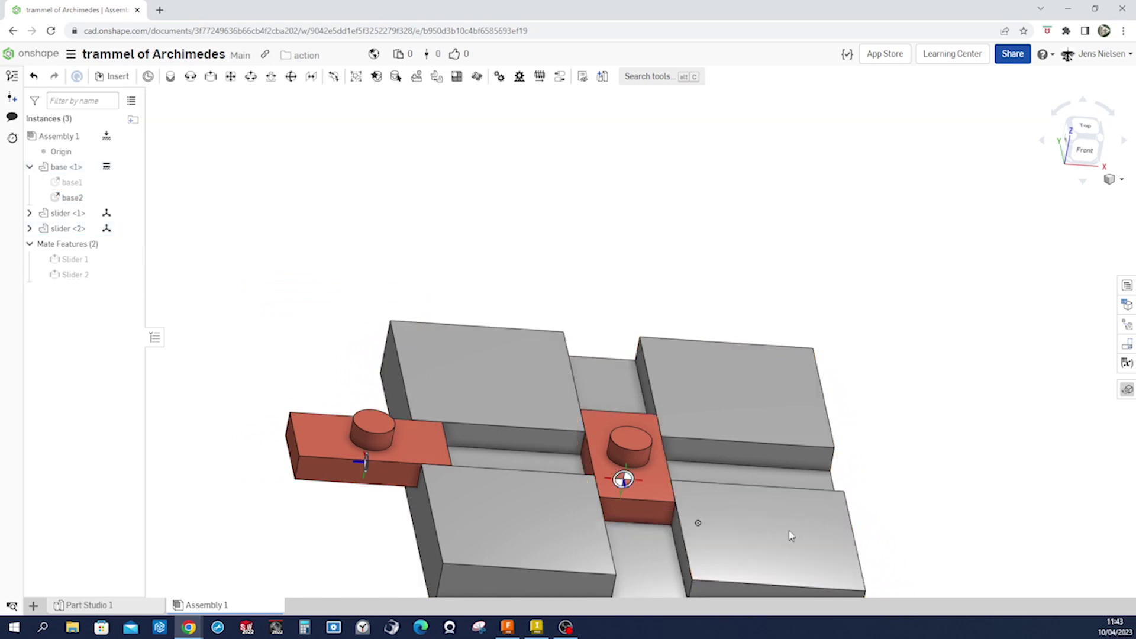
pyautogui.click(267, 97)
# - Move the second slider along the front-to-back slot until it overhangs the base's rear edge
pyautogui.moveTo(542, 220); pyautogui.dragTo(652, 443, button='right')
pyautogui.moveTo(644, 424); pyautogui.dragTo(658, 275)
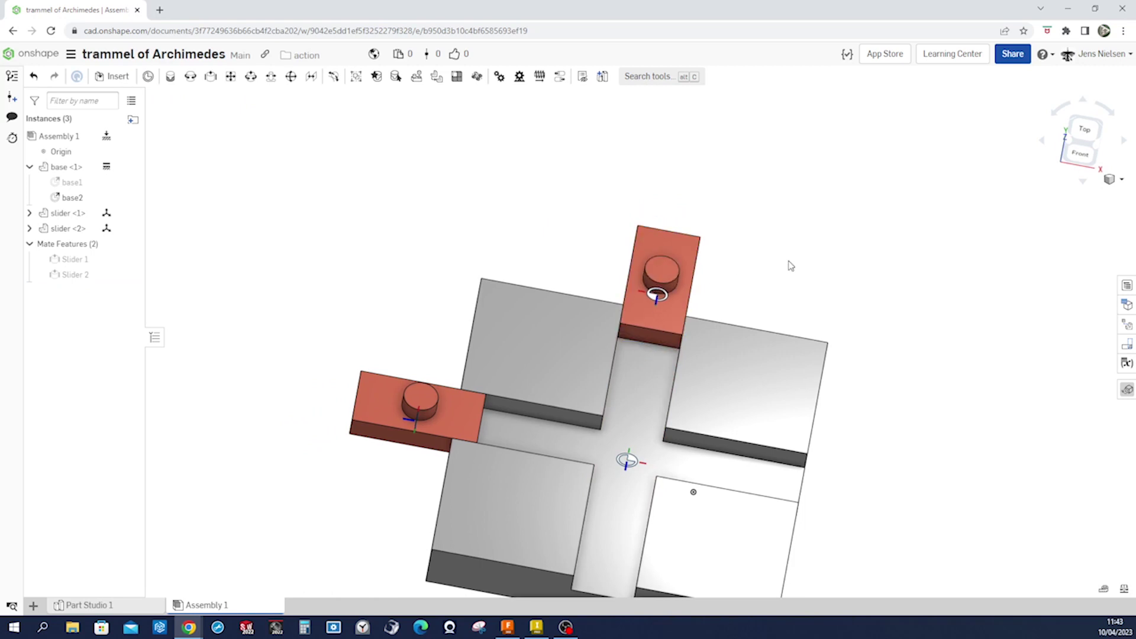
pyautogui.press('Down')
pyautogui.press('Down')
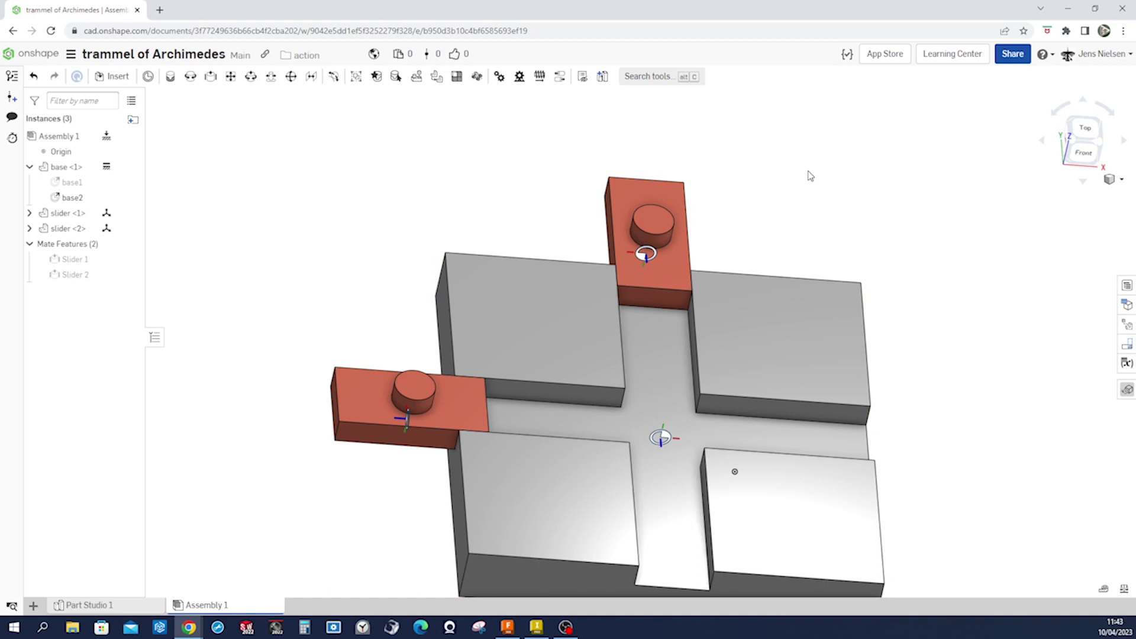
pyautogui.press('Up')
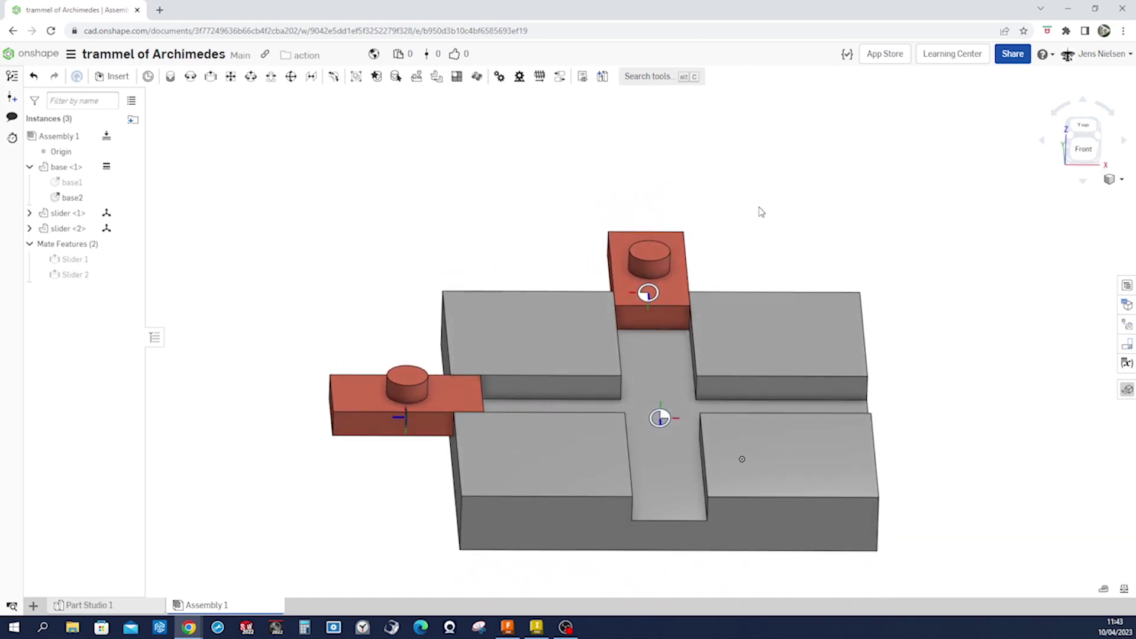
pyautogui.press('Right')
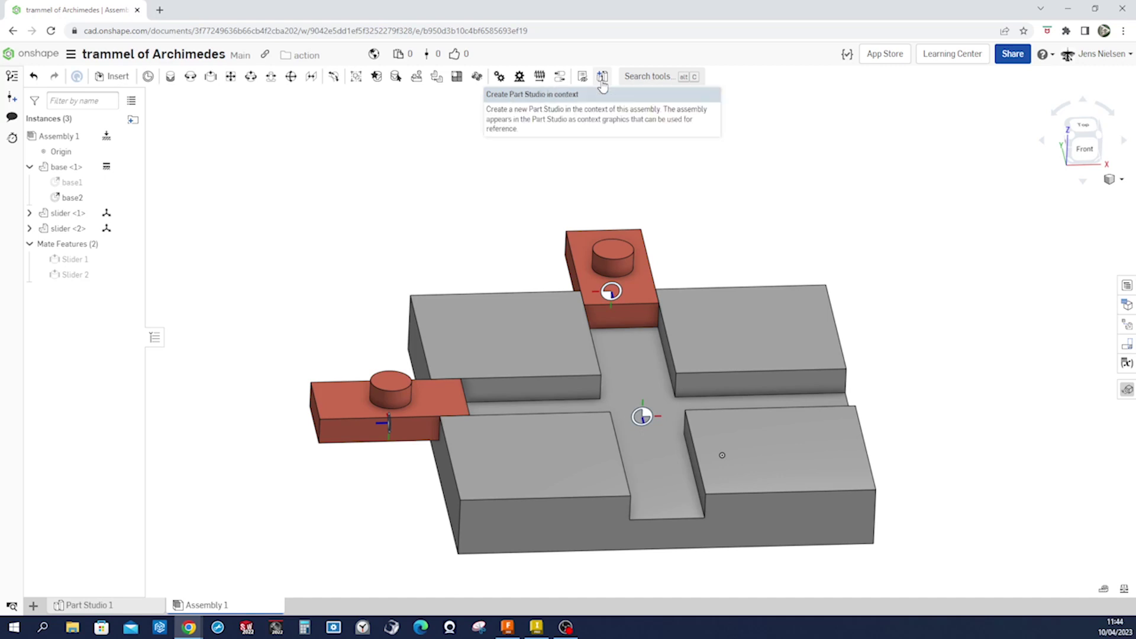
pyautogui.press('Up')
pyautogui.press('Up')
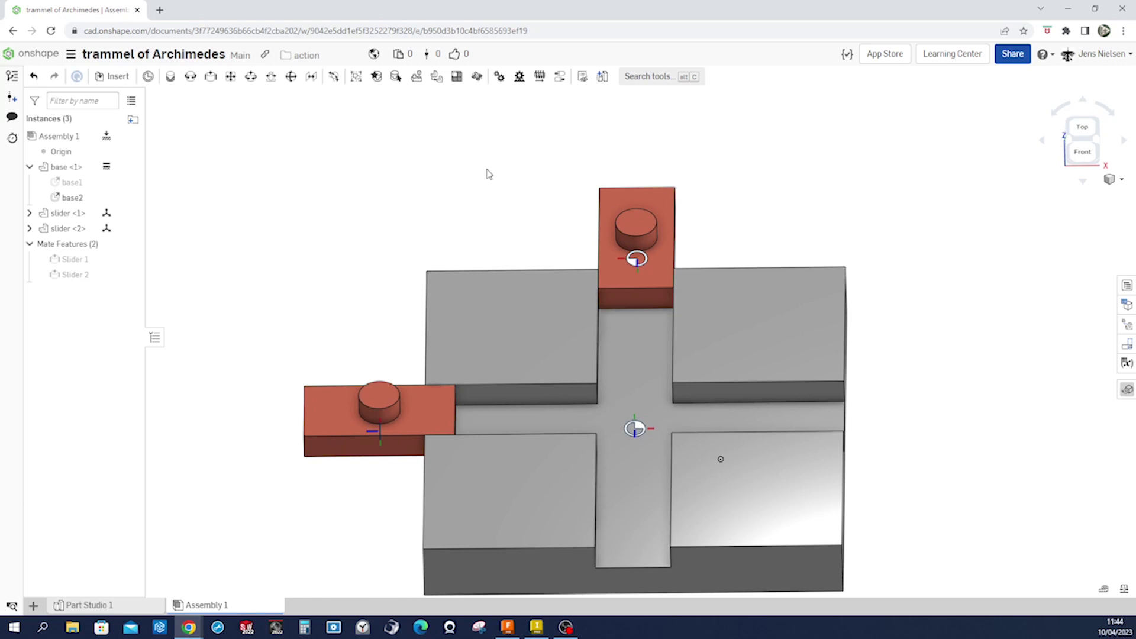
pyautogui.moveTo(531, 204); pyautogui.dragTo(617, 246, button='right')
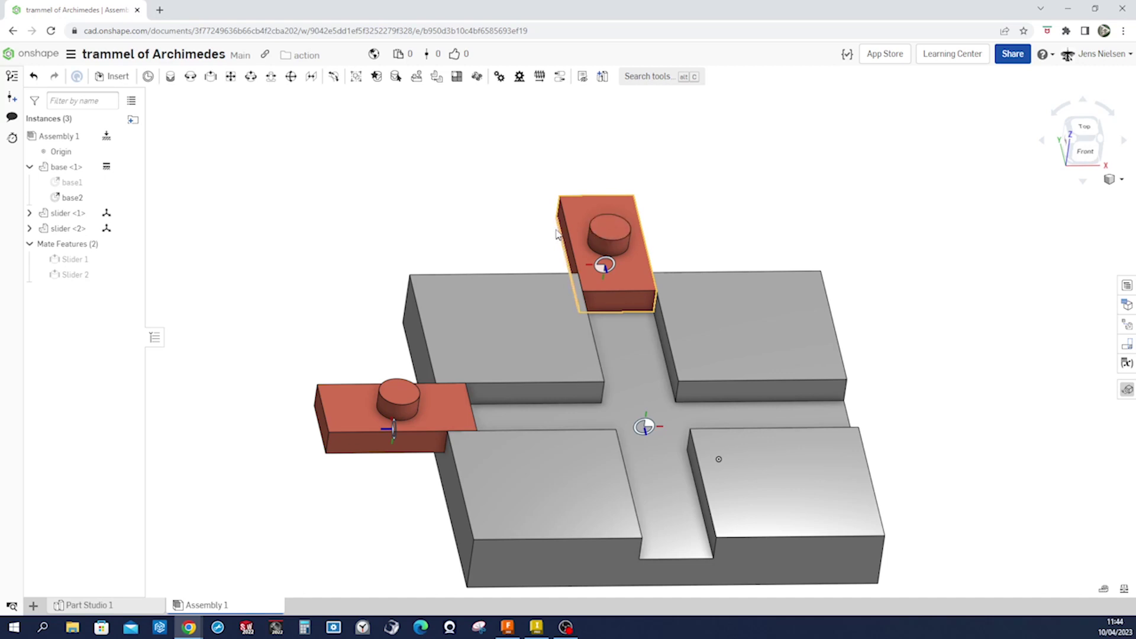
# - In Part Studio 1, open the slider's mate connector definition and review its origin, primary axis and move settings
pyautogui.rightClick(84, 213)
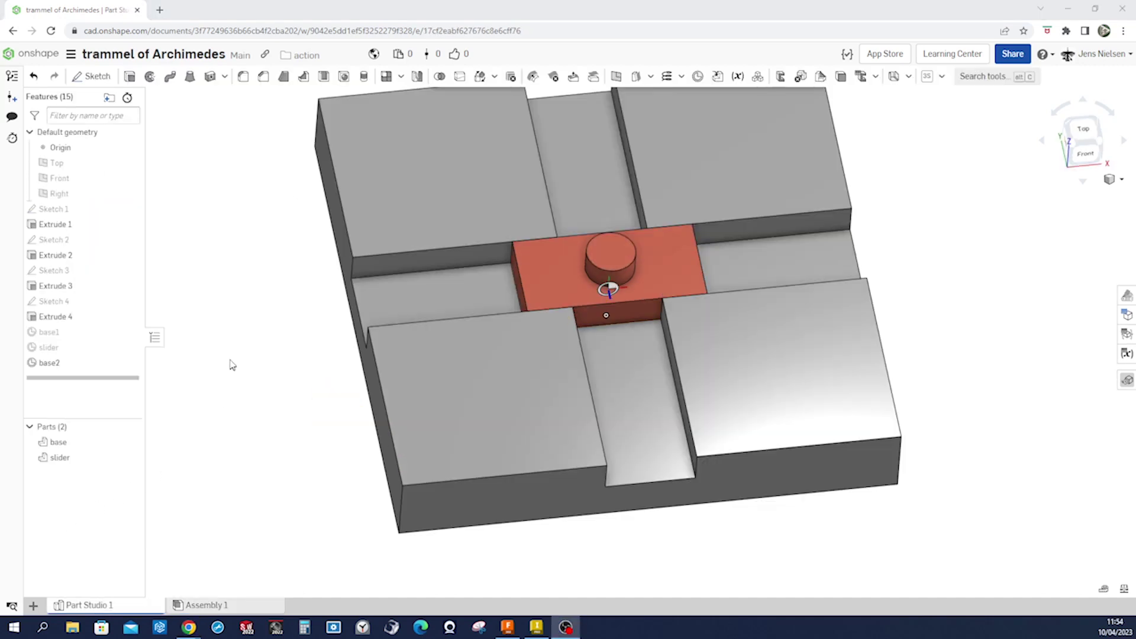
pyautogui.rightClick(71, 349)
pyautogui.click(104, 380)
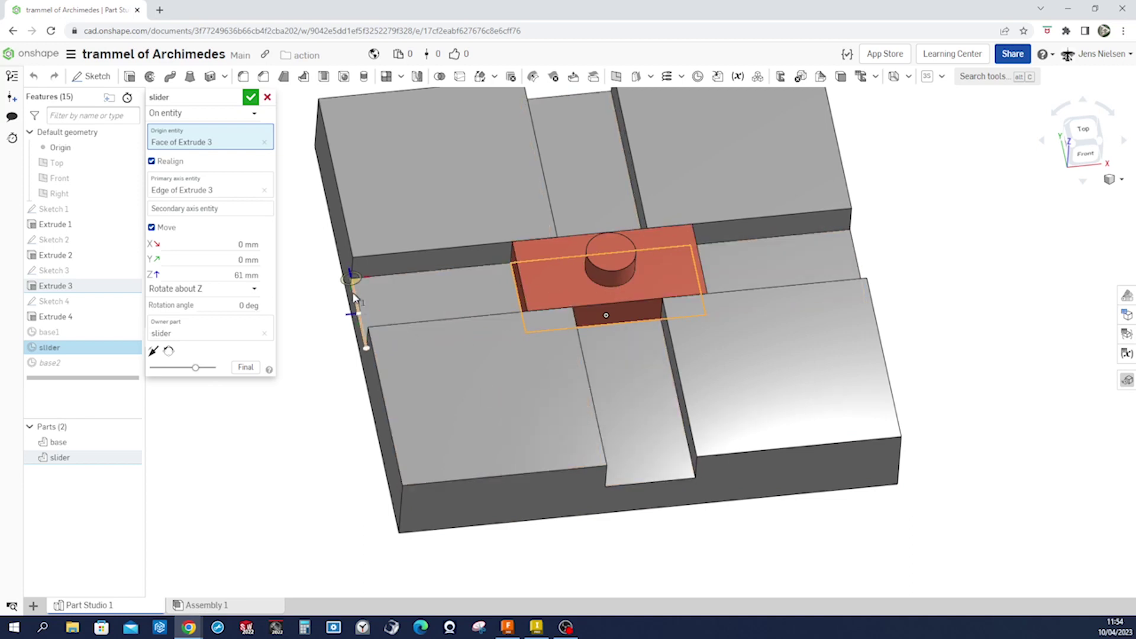
pyautogui.click(250, 97)
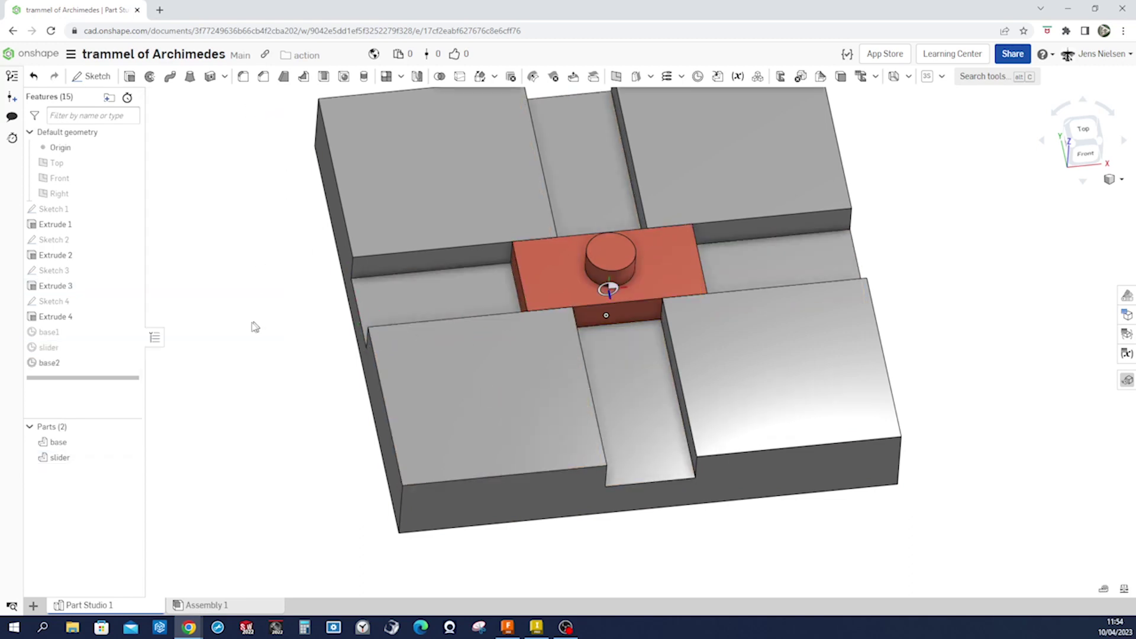
# - In Assembly 1, hide the mate connectors and create a Part Studio in context with the assembly origin as its origin
pyautogui.click(204, 604)
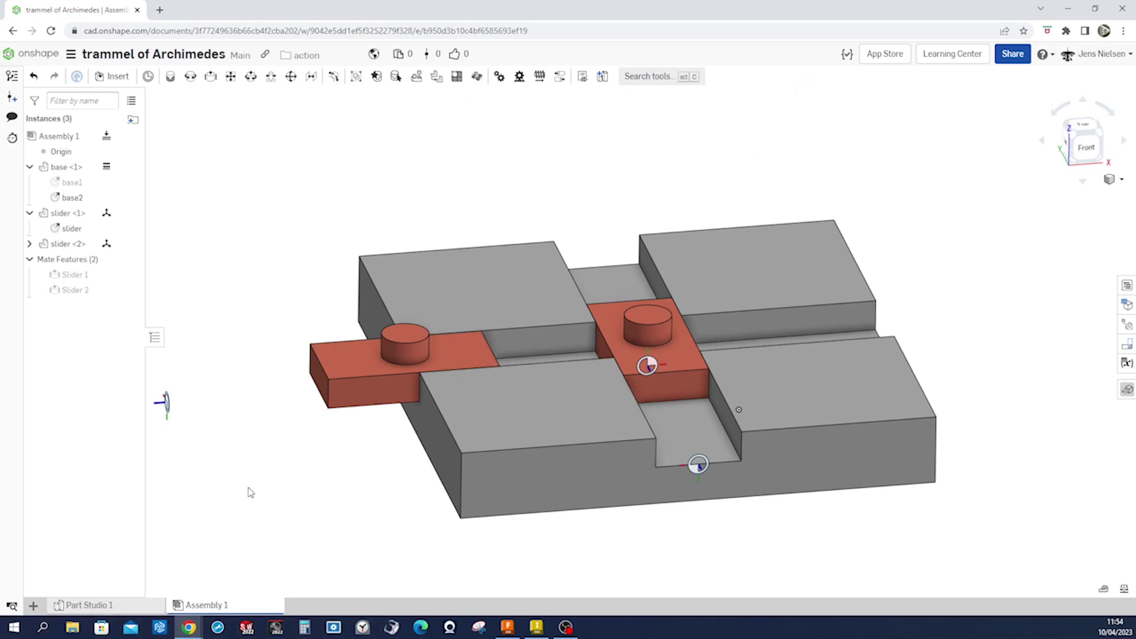
pyautogui.moveTo(300, 173); pyautogui.dragTo(584, 207, button='right')
pyautogui.moveTo(646, 282); pyautogui.dragTo(648, 285, button='right')
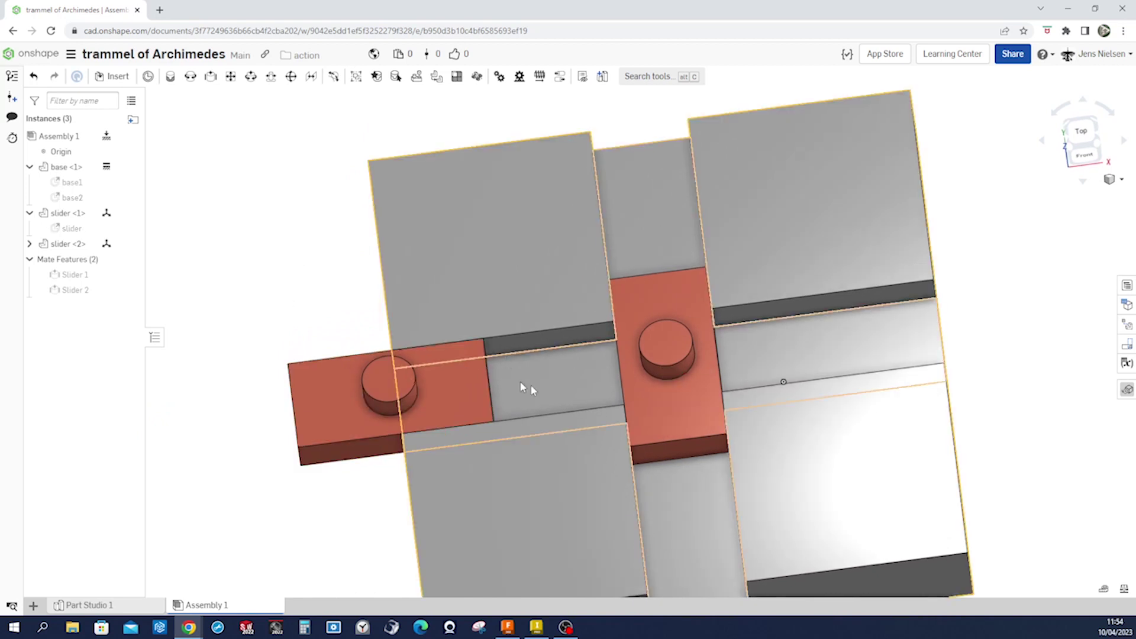
pyautogui.moveTo(713, 355); pyautogui.dragTo(685, 372, button='right')
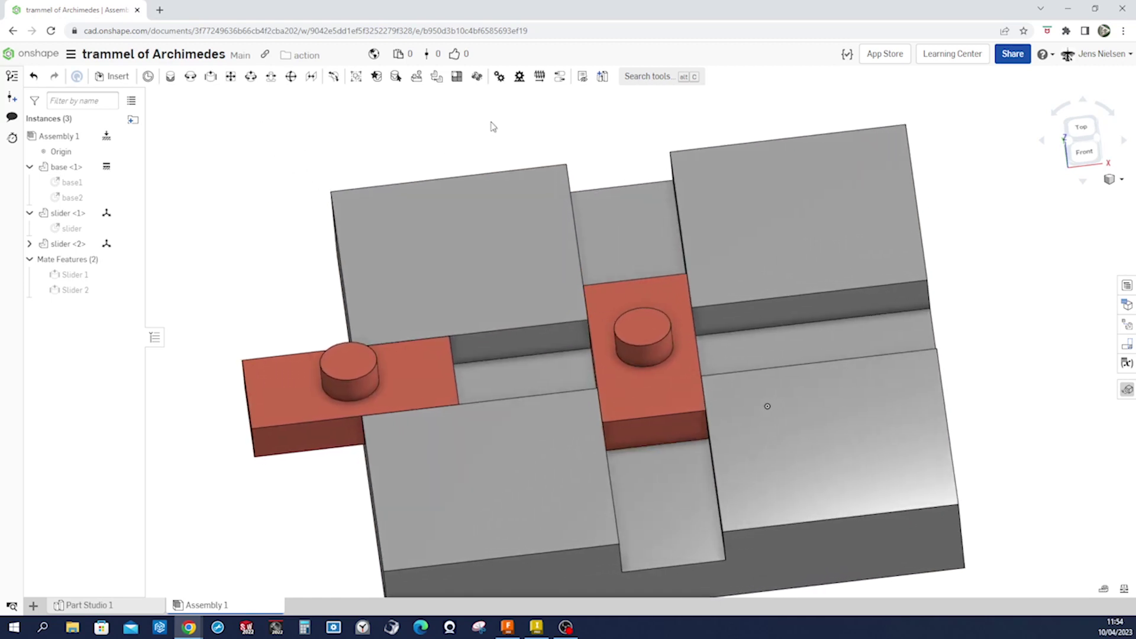
pyautogui.click(603, 77)
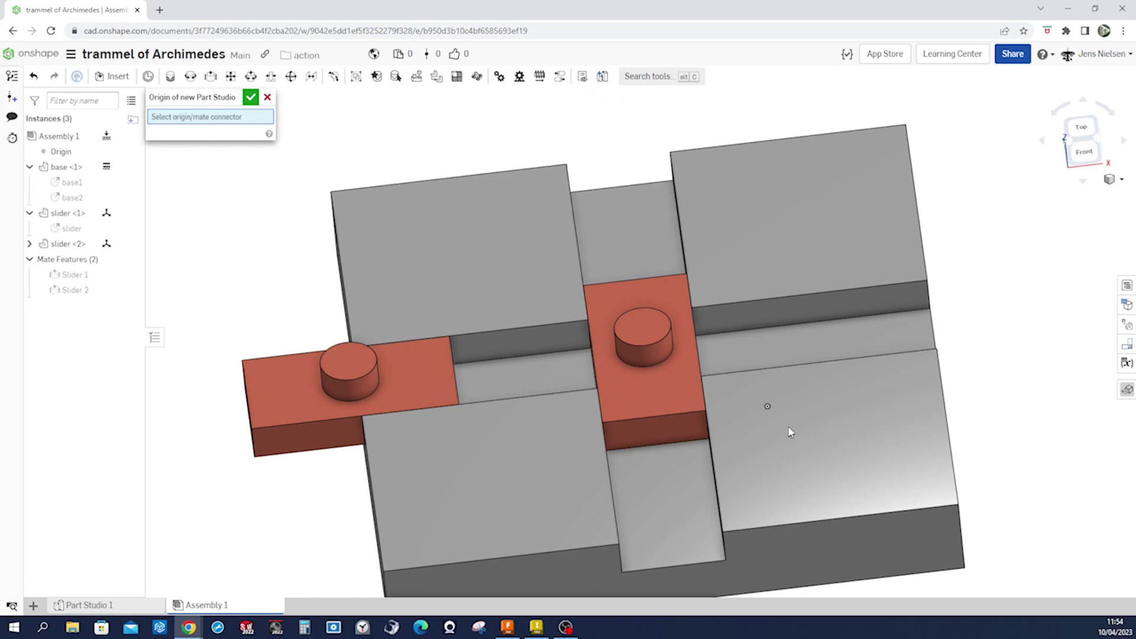
pyautogui.click(769, 407)
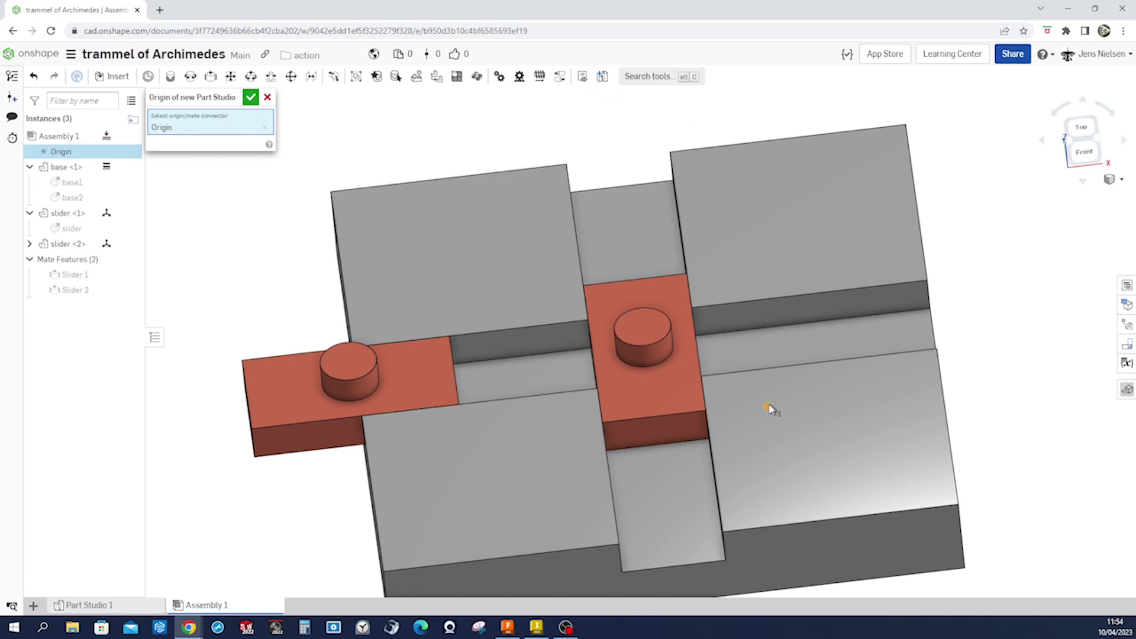
pyautogui.click(251, 97)
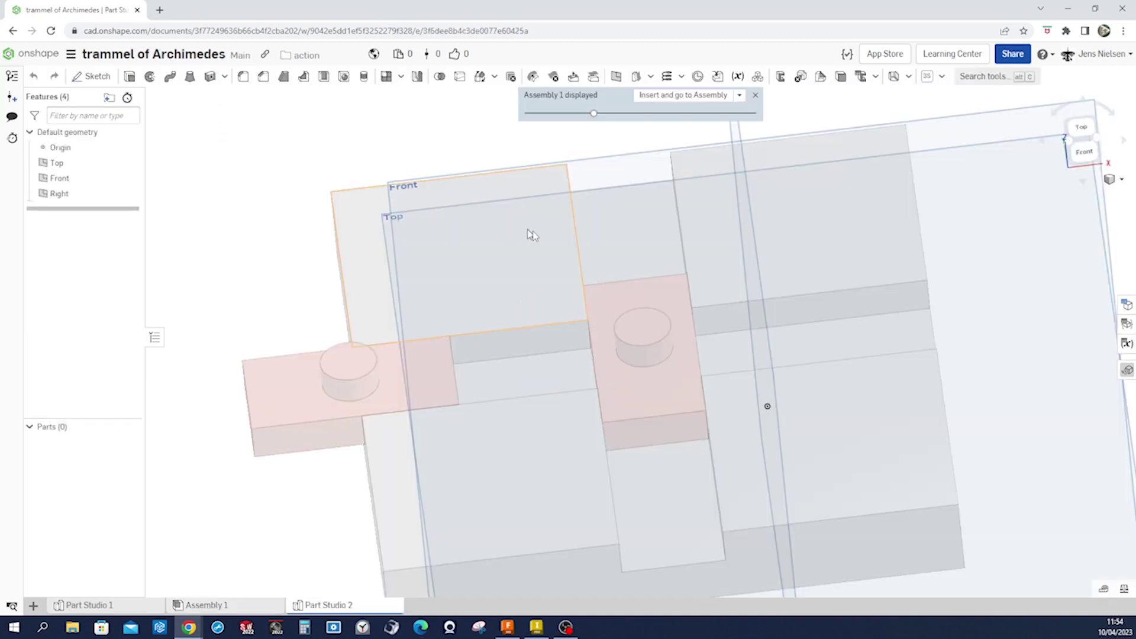
# - Hide the Top, Front and Right planes in the new in-context Part Studio
pyautogui.moveTo(348, 190); pyautogui.dragTo(343, 189, button='right')
pyautogui.press('Up')
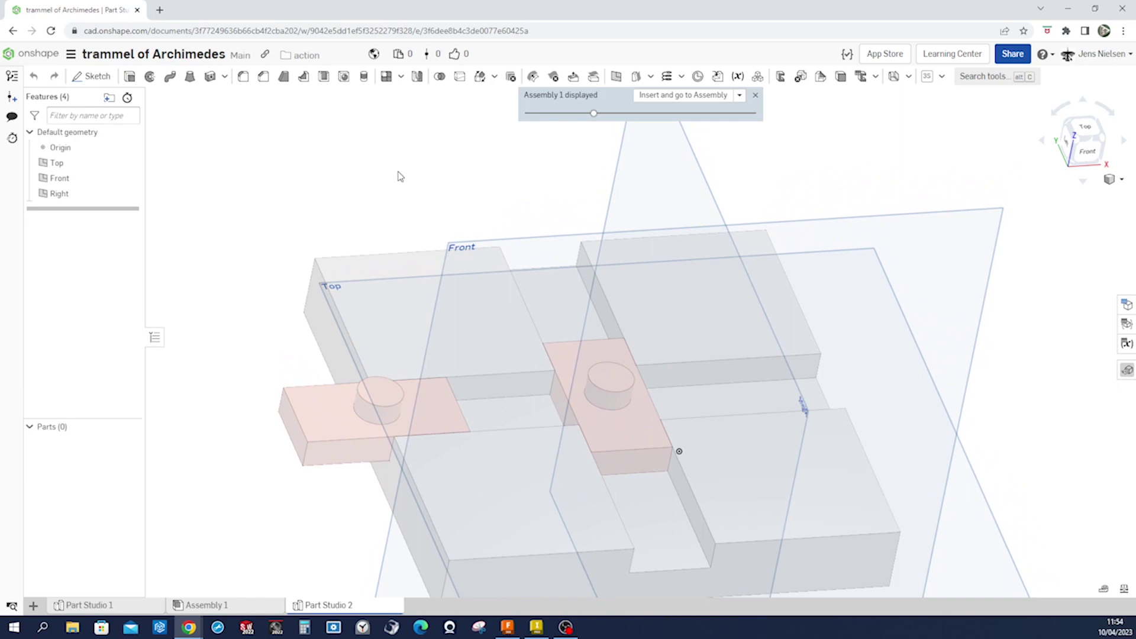
pyautogui.press('Left')
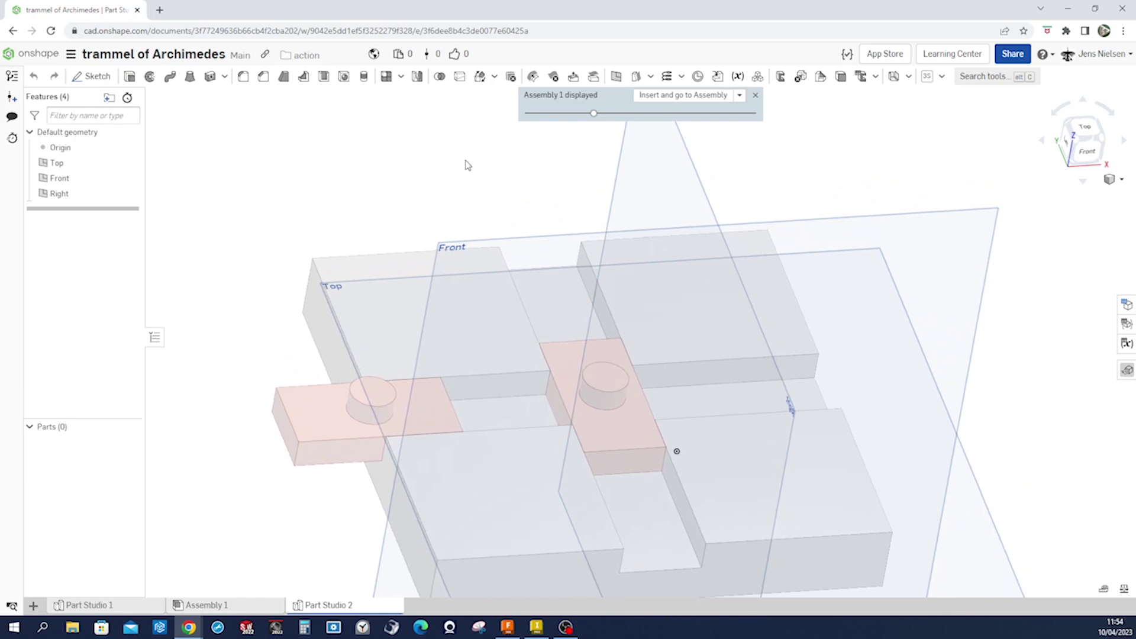
pyautogui.press('p')
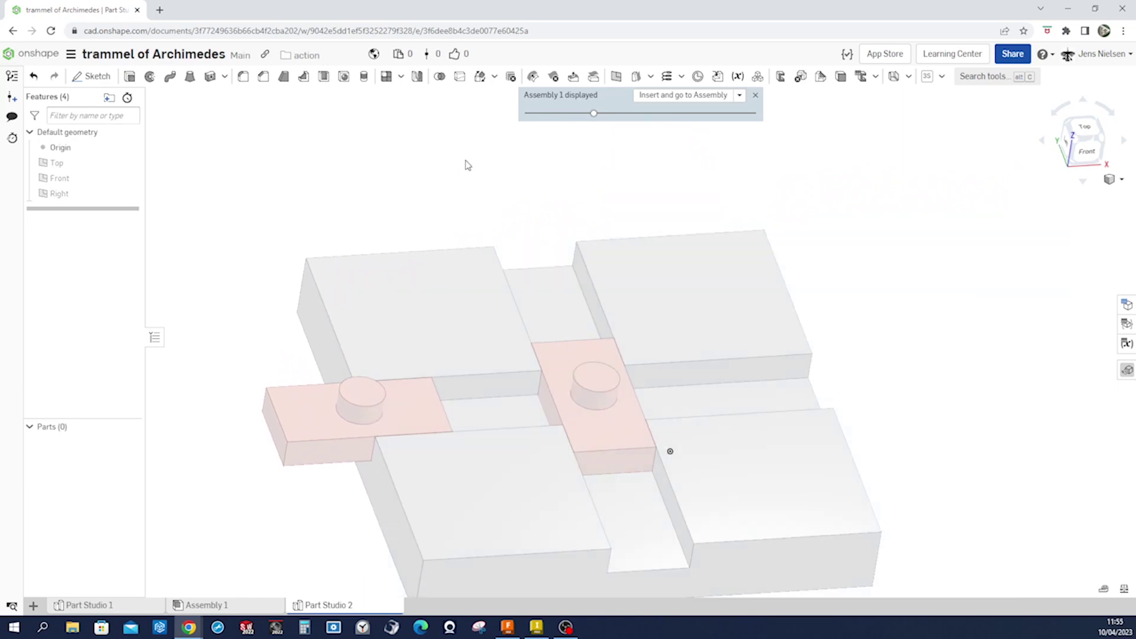
pyautogui.scroll(2, 502, 159)
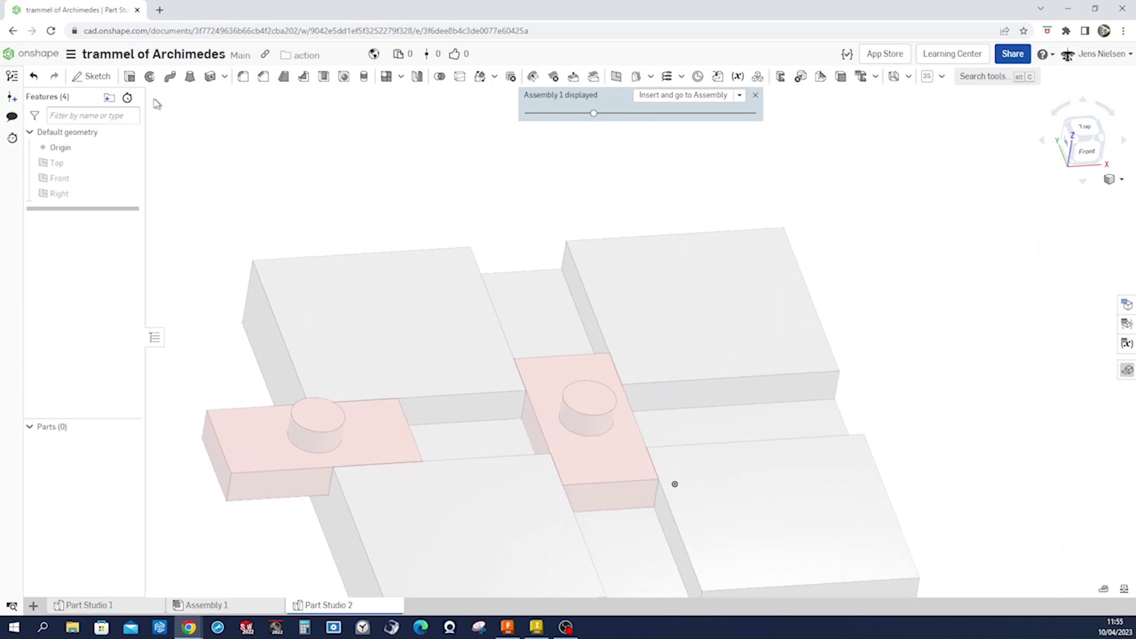
# - Start a sketch on the first slider's top face and project the circular edges of both slider pins into it
pyautogui.click(93, 77)
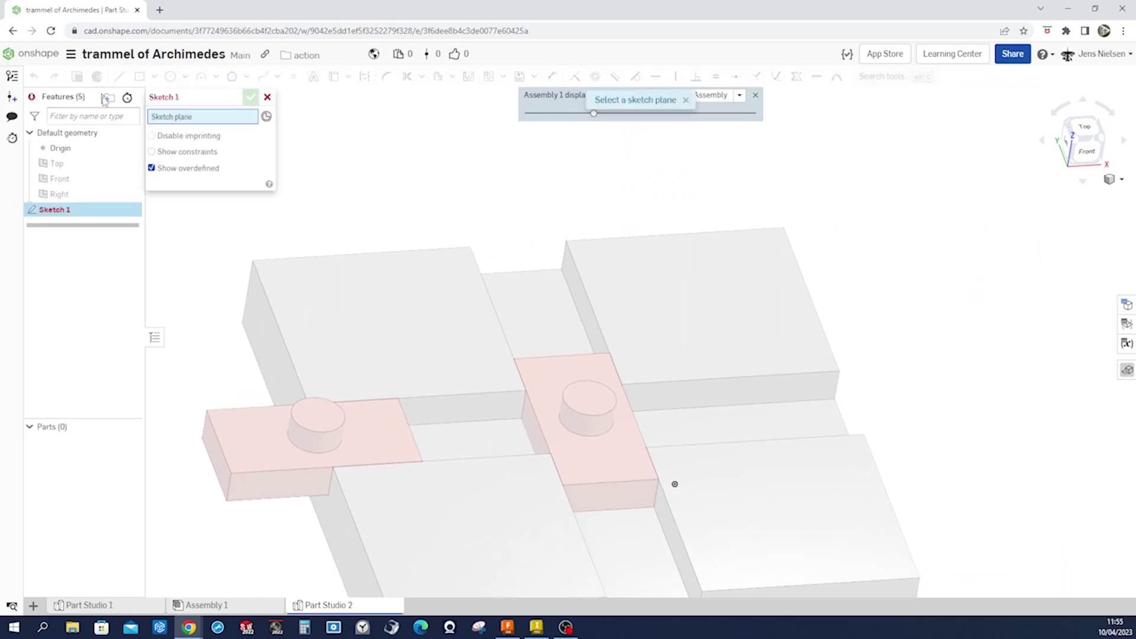
pyautogui.click(246, 439)
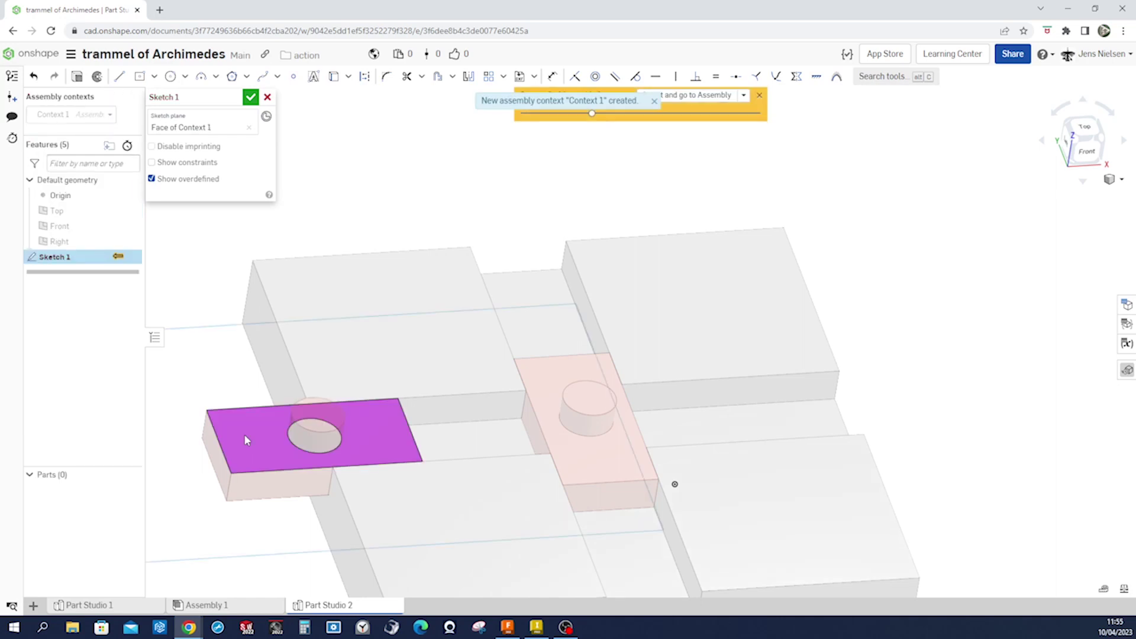
pyautogui.press('u')
pyautogui.click(300, 427)
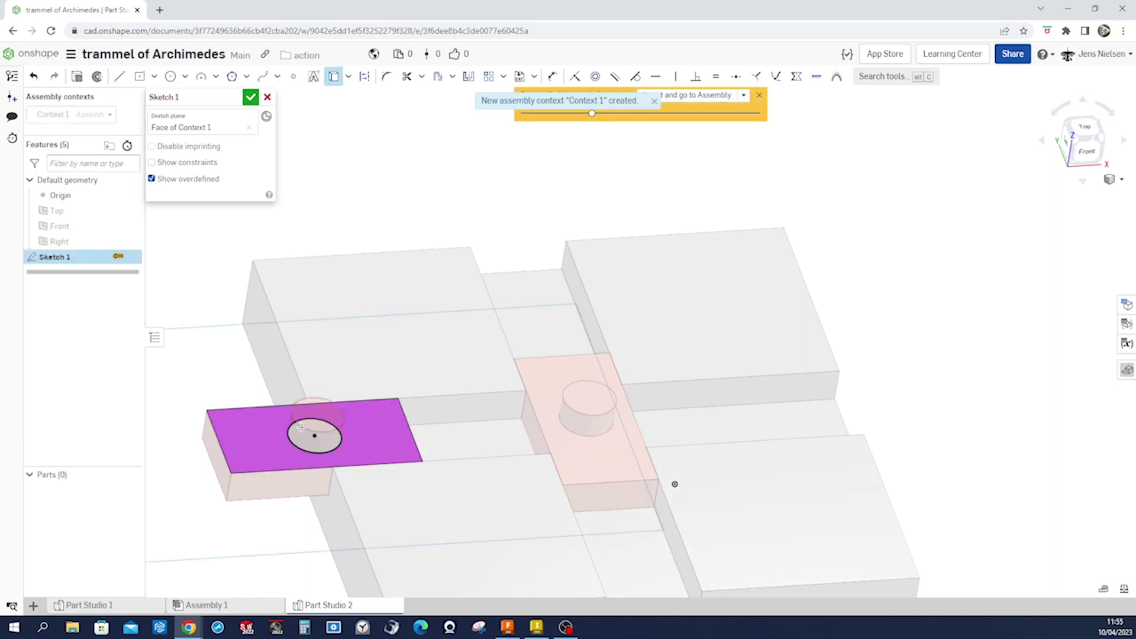
pyautogui.click(576, 408)
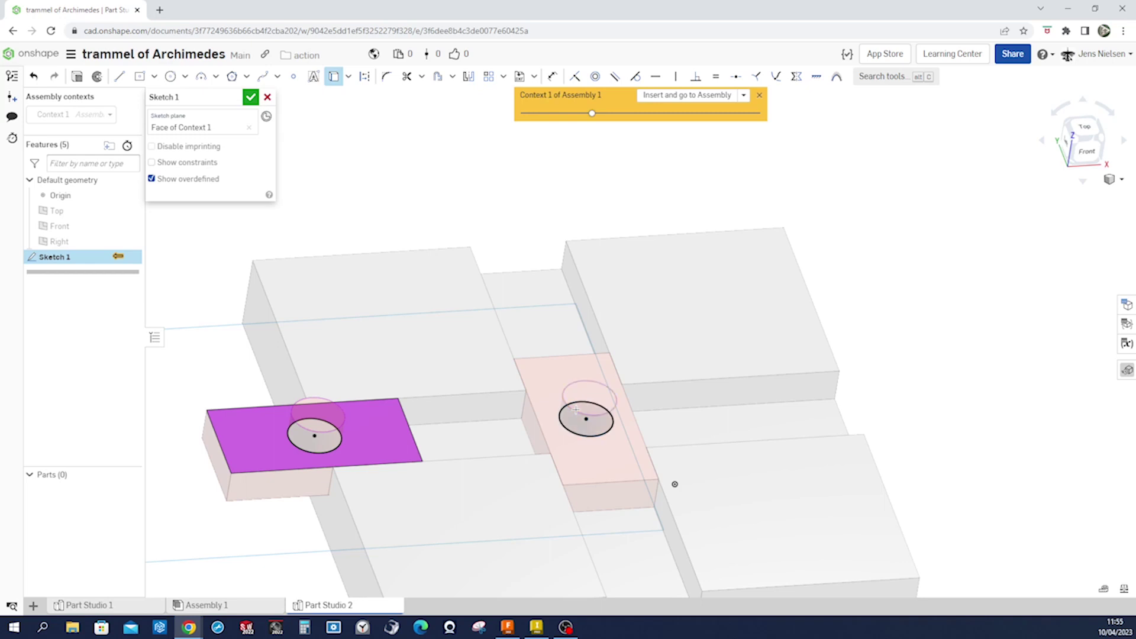
# - Offset both projected pin circles outward to form a concentric ring around each pin
pyautogui.press('n')
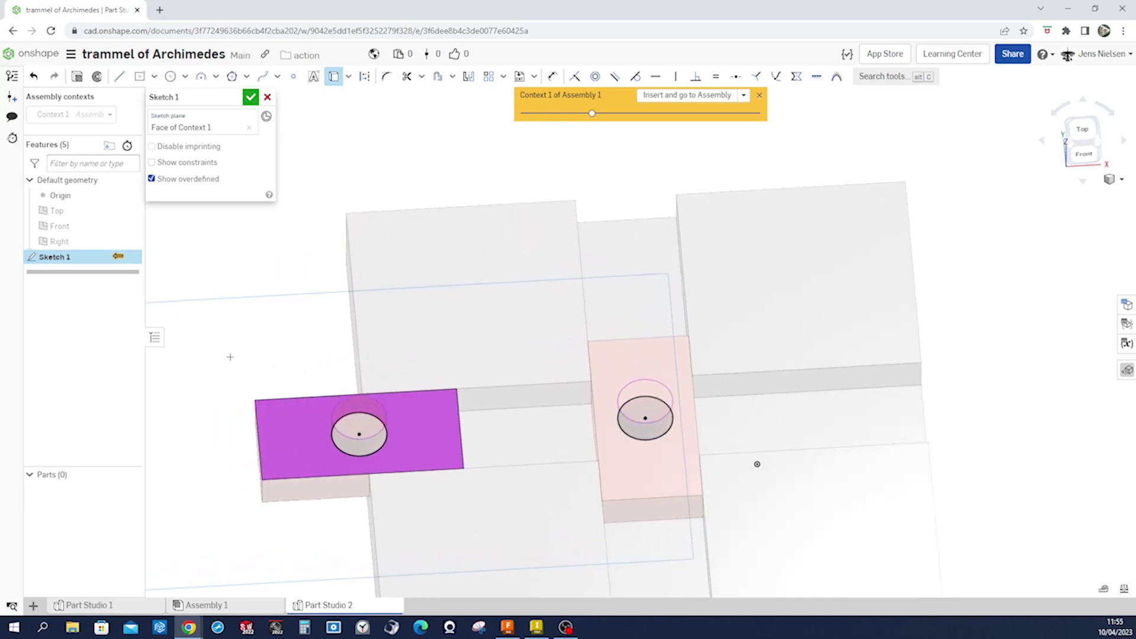
pyautogui.press('o')
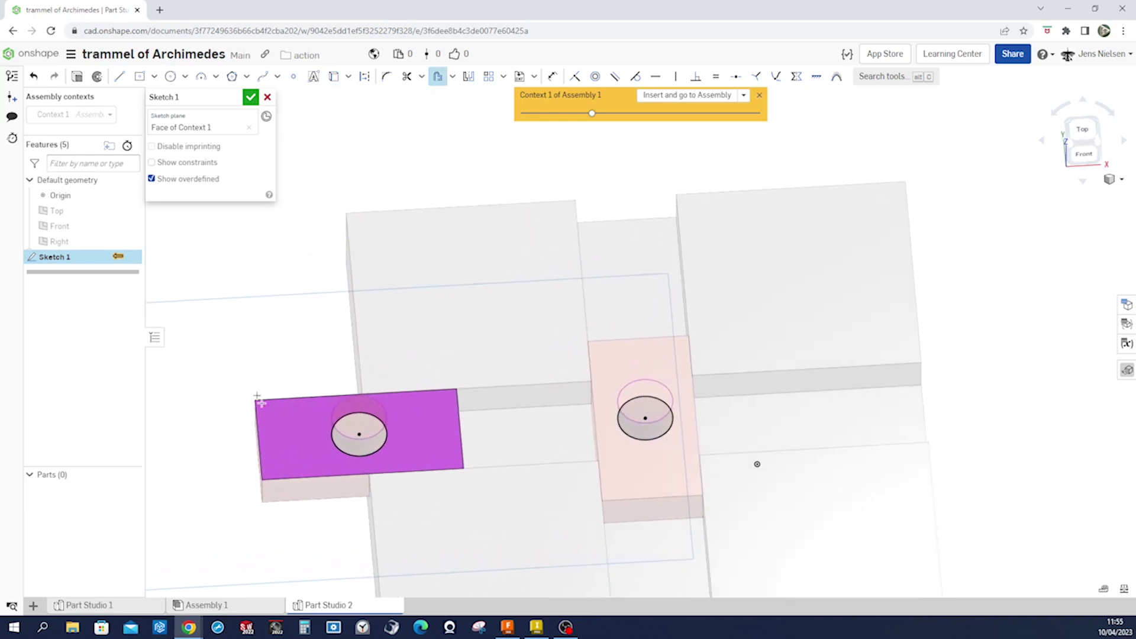
pyautogui.click(360, 456)
pyautogui.click(332, 466)
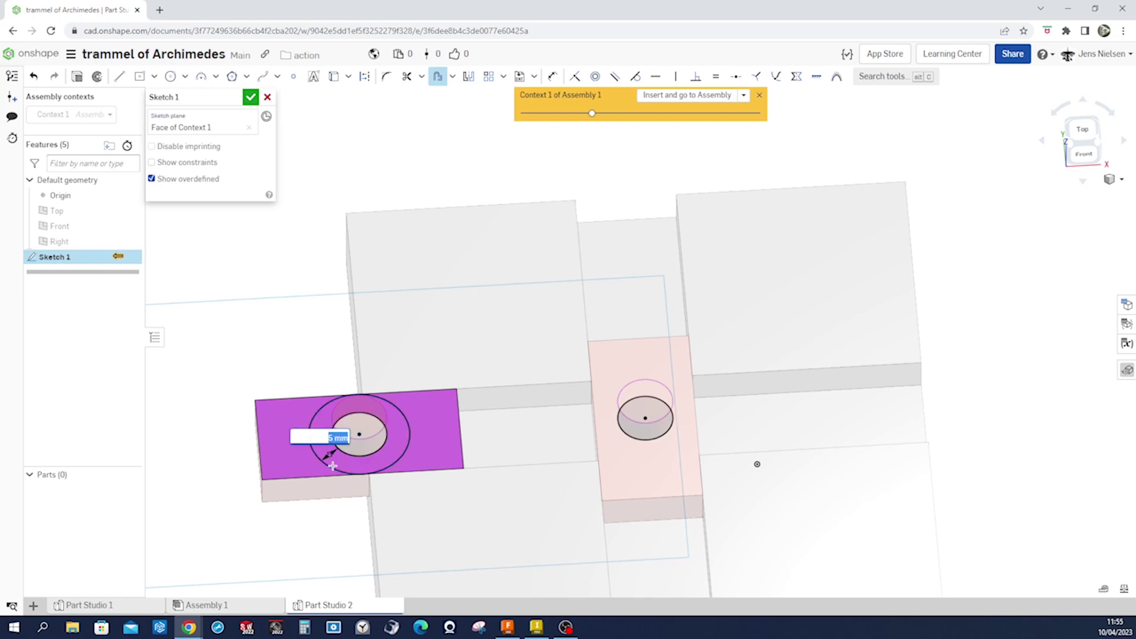
pyautogui.press('Return')
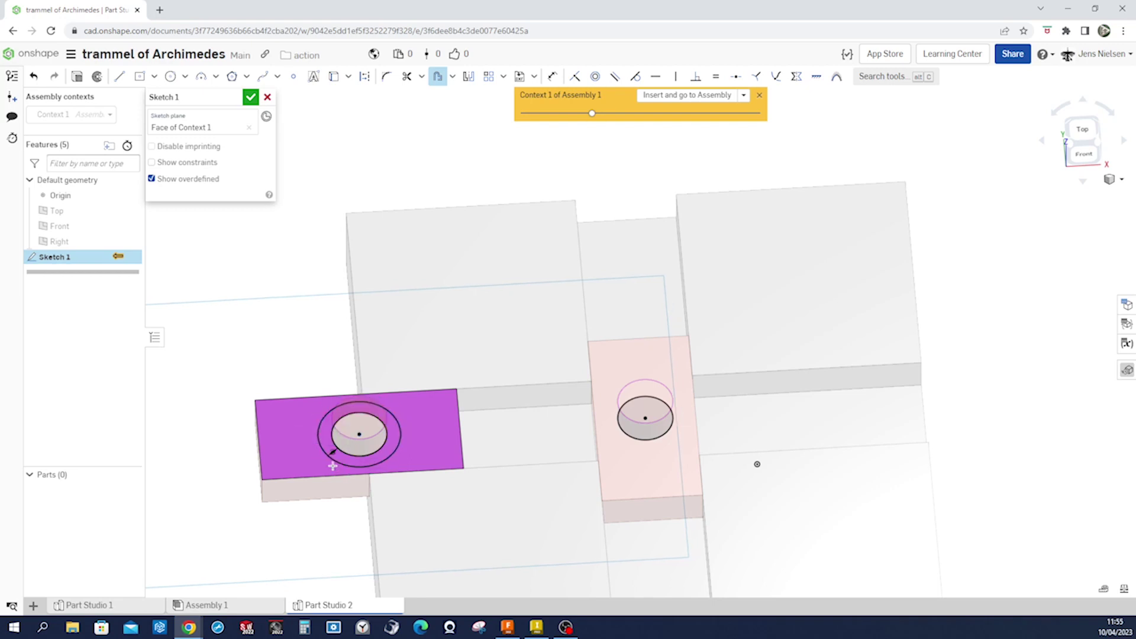
pyautogui.click(624, 438)
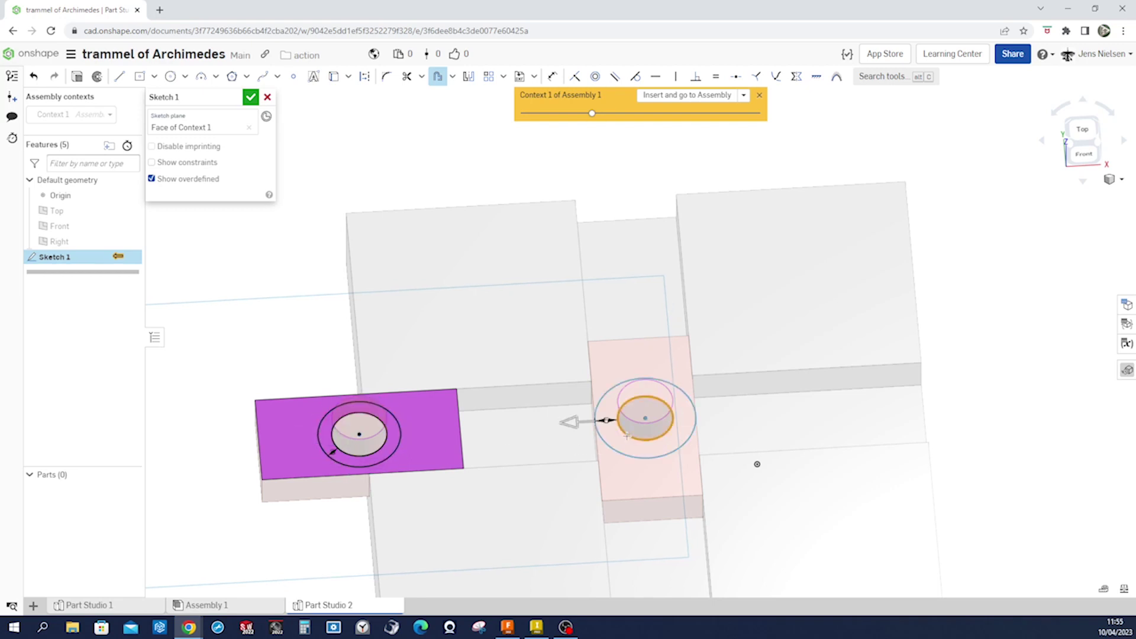
pyautogui.click(625, 437)
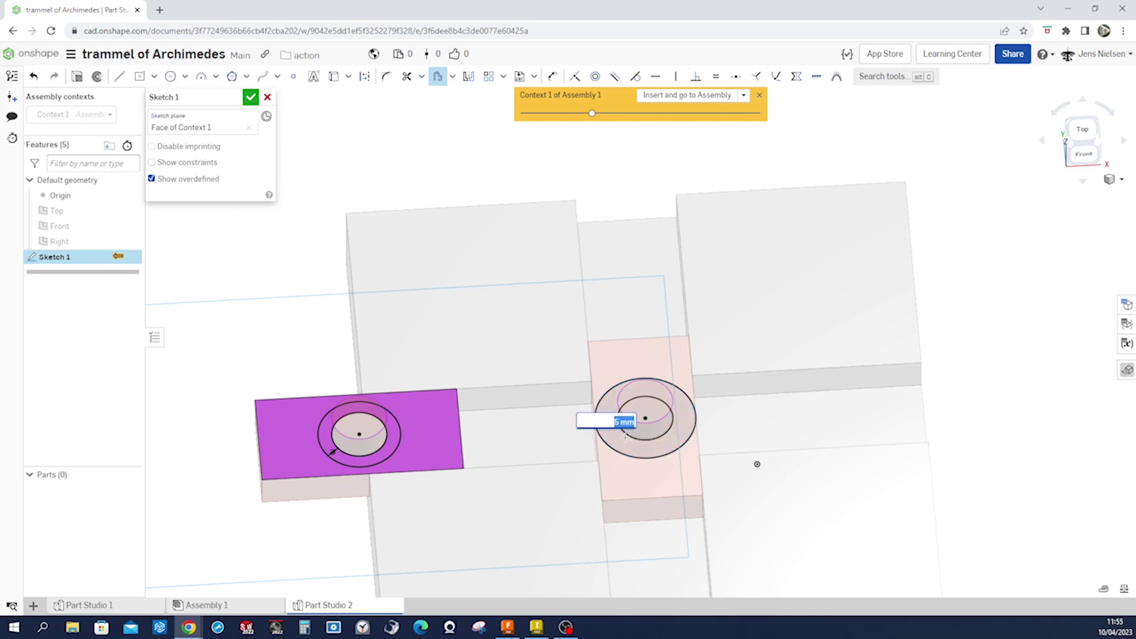
pyautogui.press('Return')
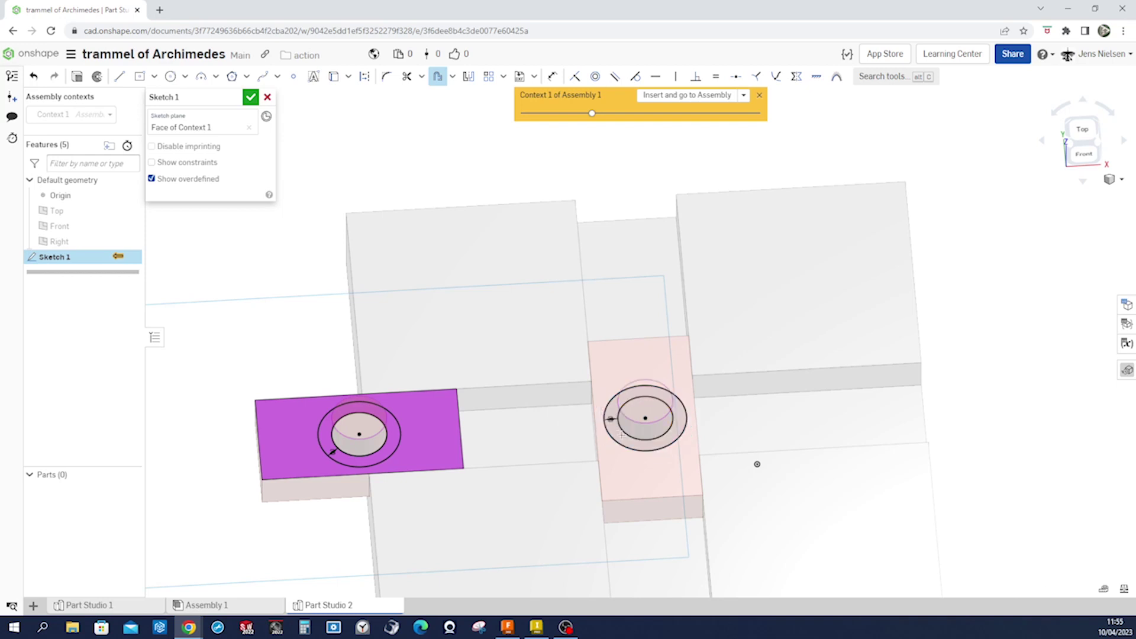
pyautogui.press('s')
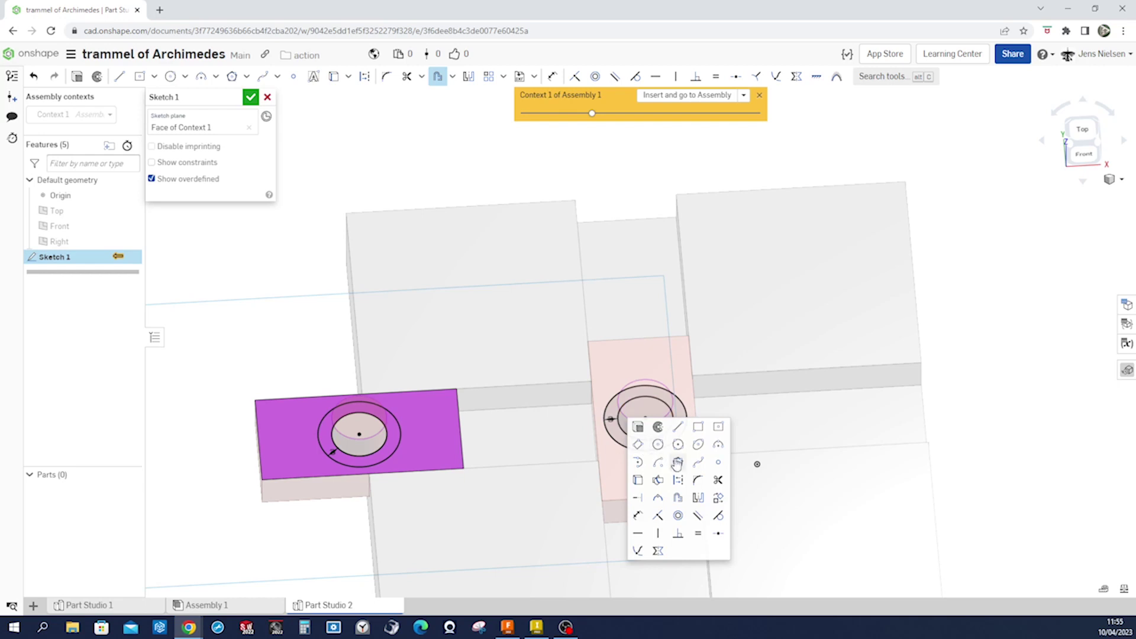
# - Sketch a rectangle about 125 by 18 mm, starting across the first slider's outer ring and extending past the second pin's ring
pyautogui.press('g')
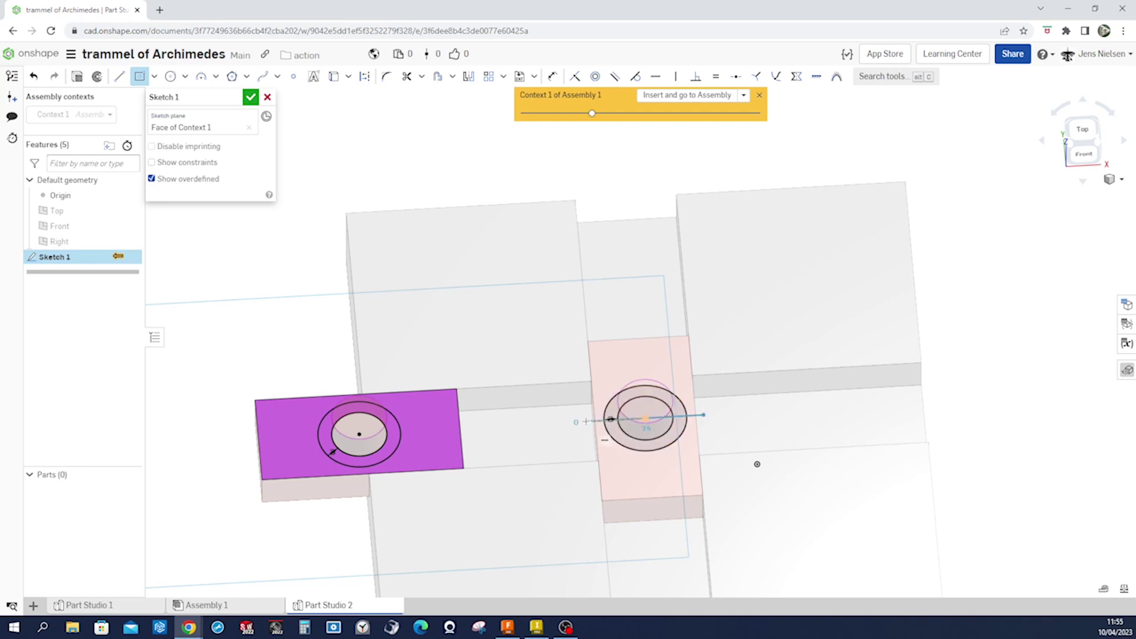
pyautogui.click(745, 454)
pyautogui.moveTo(546, 383); pyautogui.dragTo(574, 375, button='right')
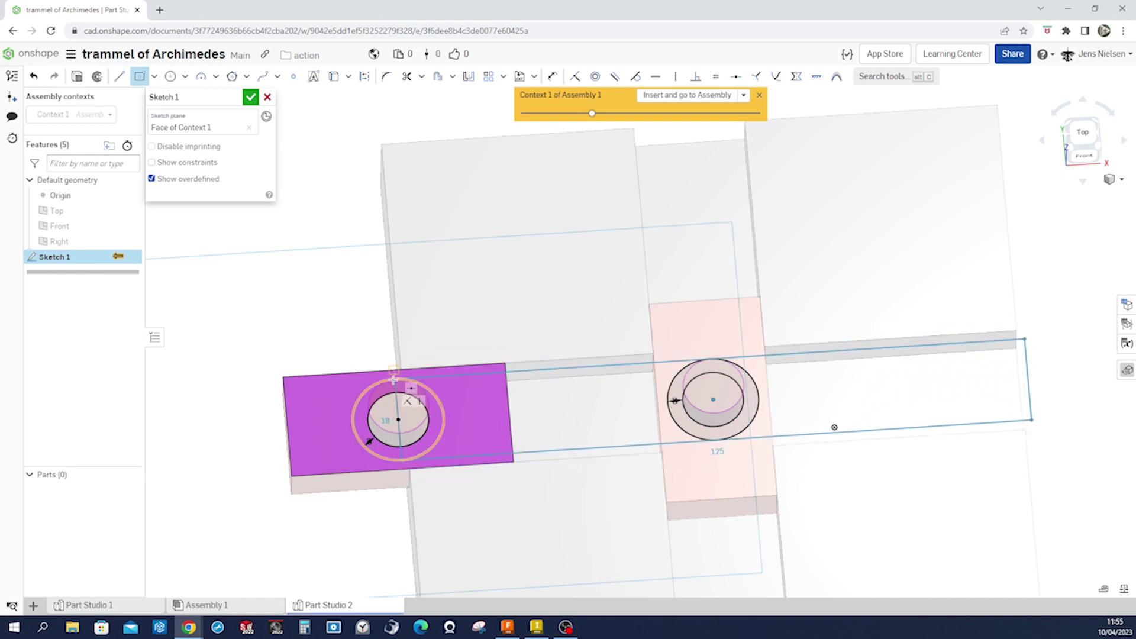
pyautogui.scroll(4, 394, 379)
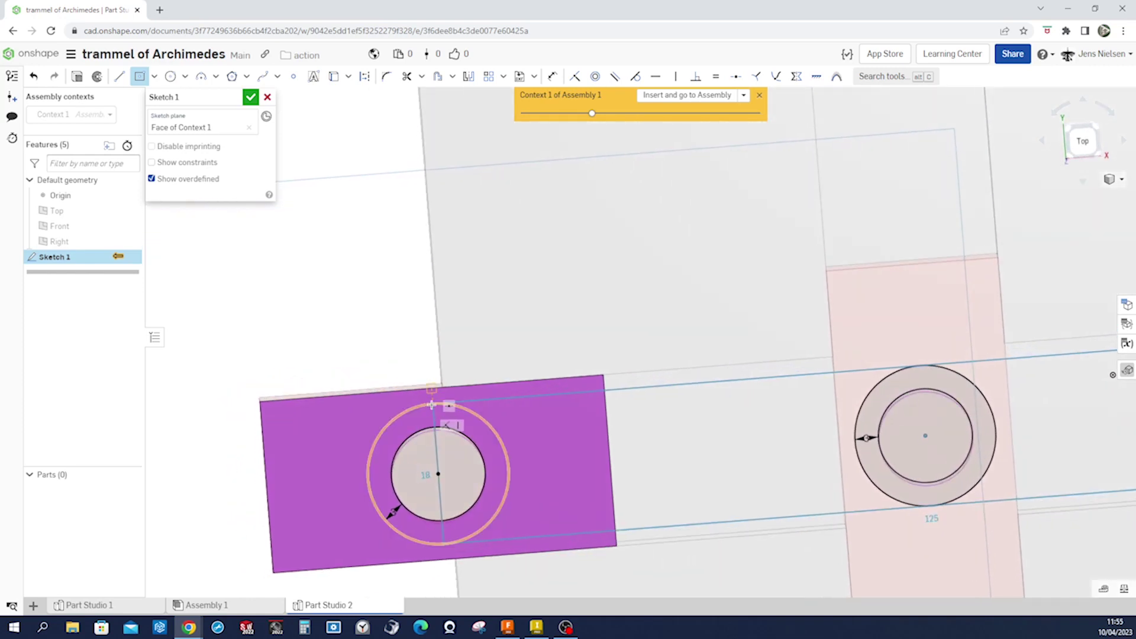
pyautogui.click(431, 404)
pyautogui.press('Escape')
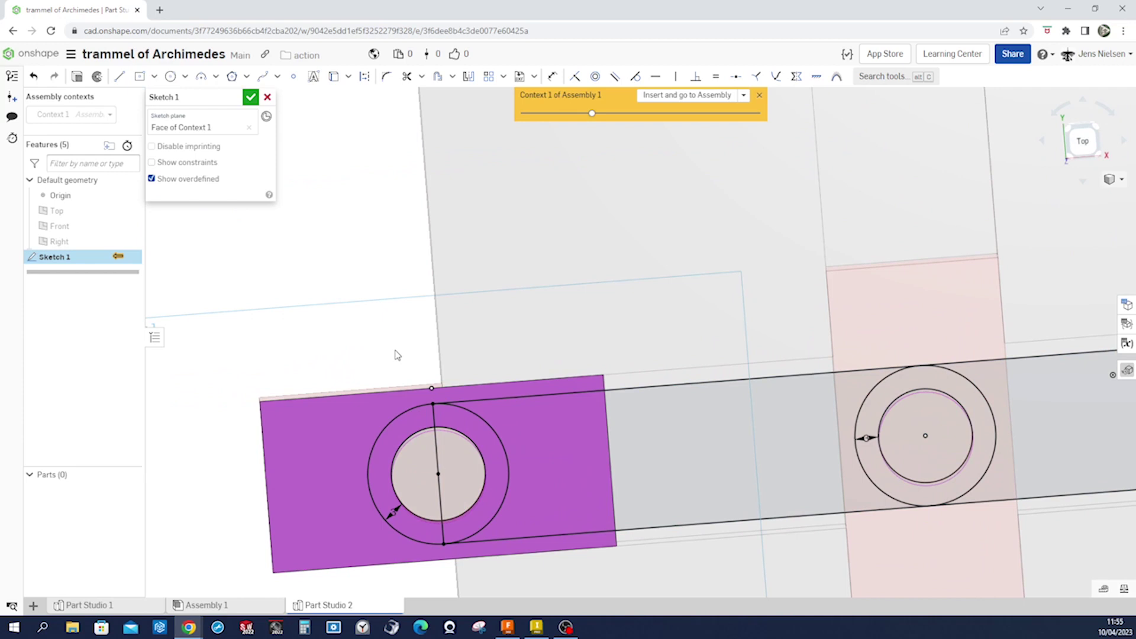
# - Sketch a circle about 8 mm in diameter inside the rectangle near its far end
pyautogui.scroll(-5, 508, 344)
pyautogui.moveTo(1038, 439); pyautogui.dragTo(1011, 407, button='right')
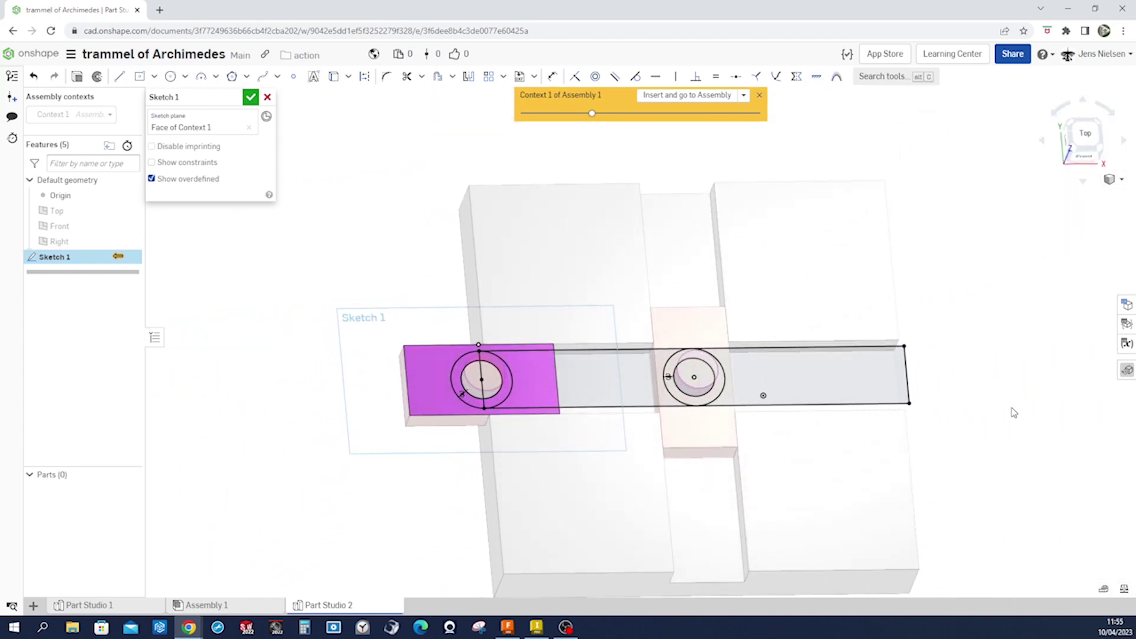
pyautogui.press('s')
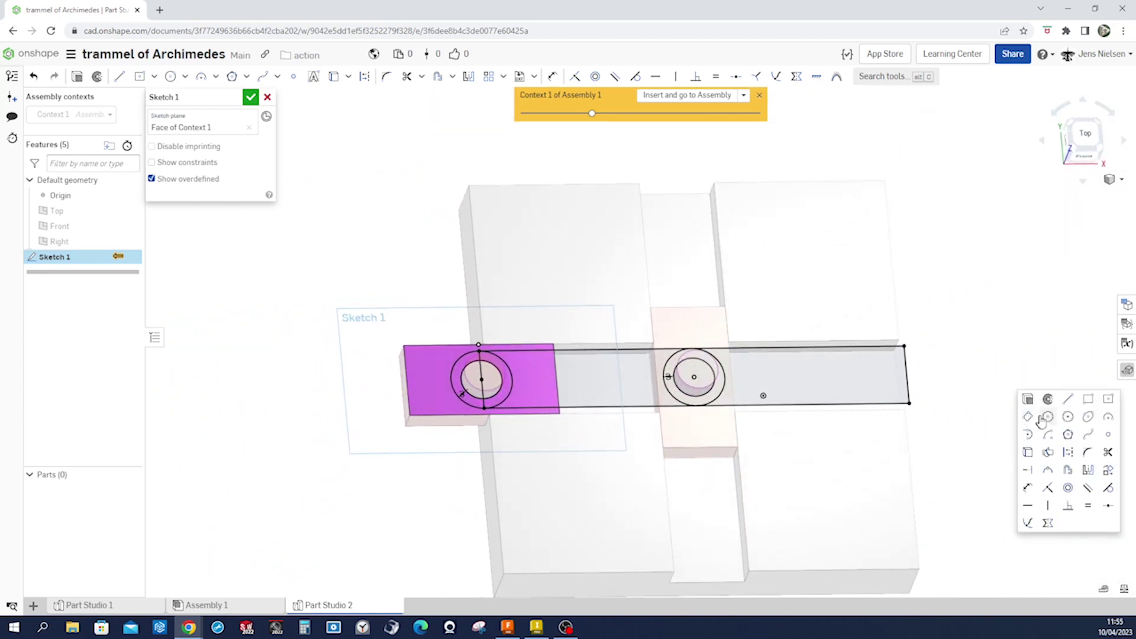
pyautogui.click(1043, 415)
pyautogui.click(876, 377)
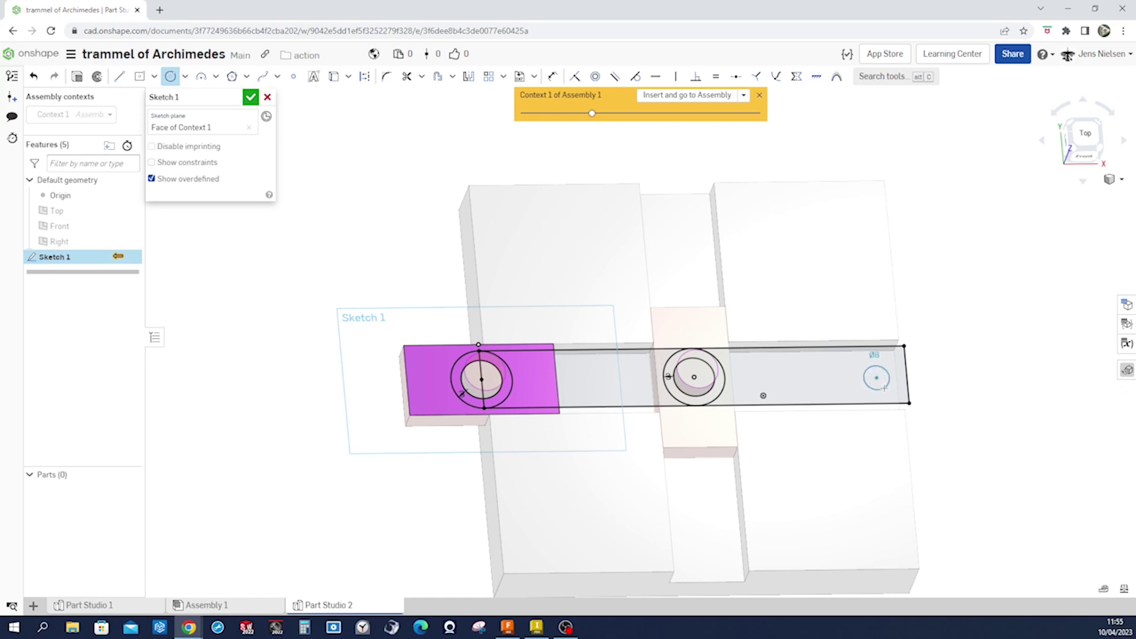
pyautogui.click(876, 365)
pyautogui.press('Escape')
# - Make the end circle tangent to both long edges and the short end edge of the rectangle
pyautogui.press('t')
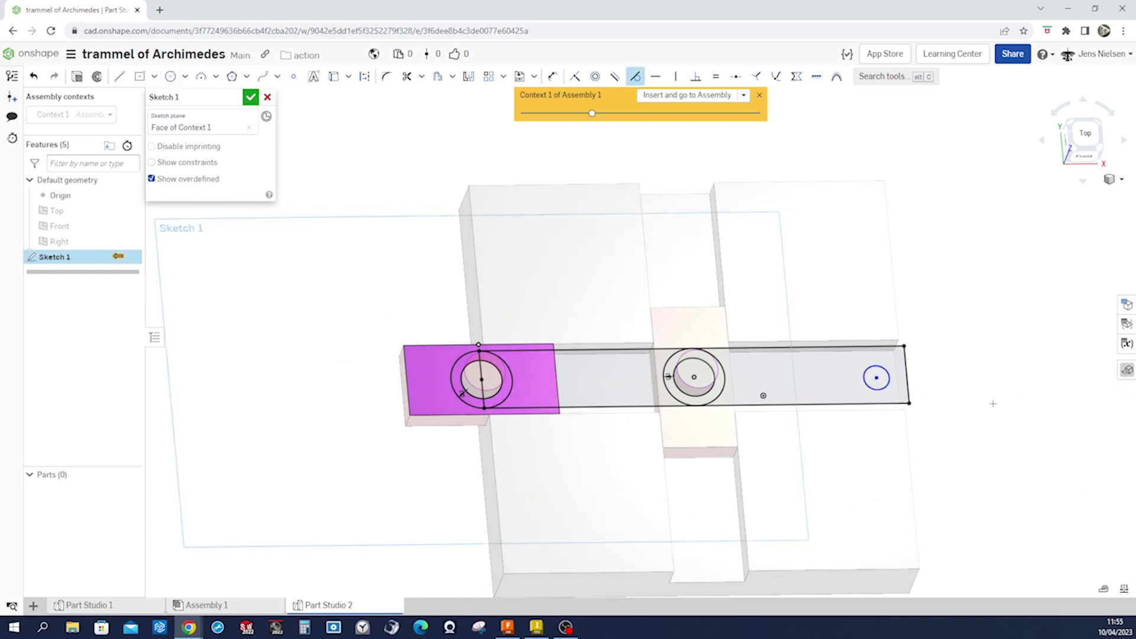
pyautogui.scroll(6, 971, 392)
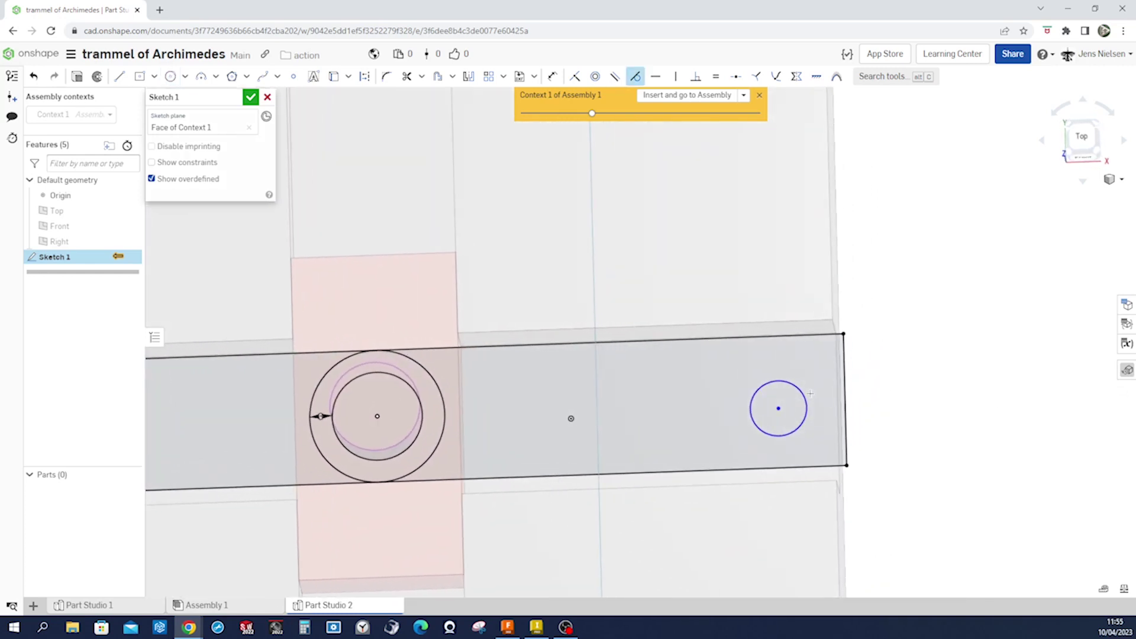
pyautogui.click(803, 389)
pyautogui.click(786, 335)
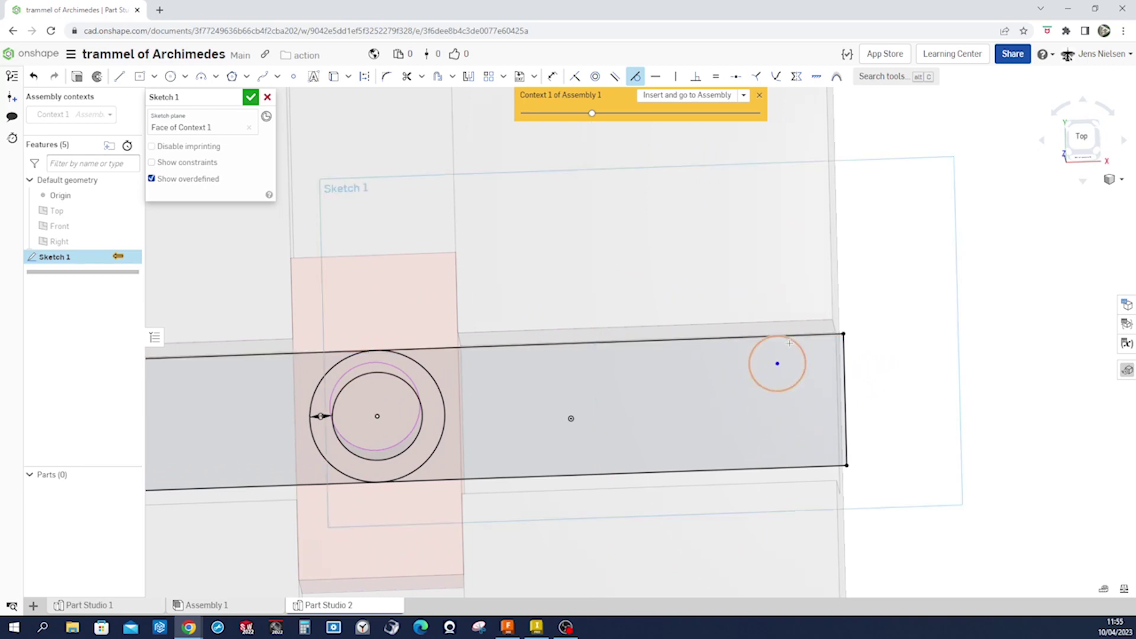
pyautogui.click(805, 366)
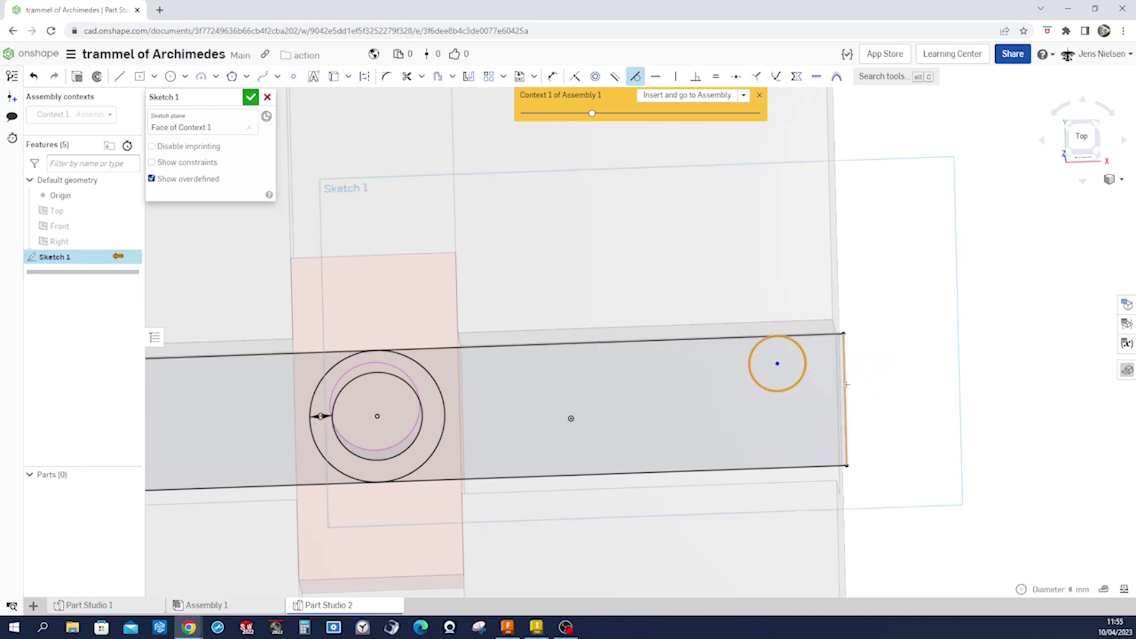
pyautogui.click(846, 384)
pyautogui.click(822, 389)
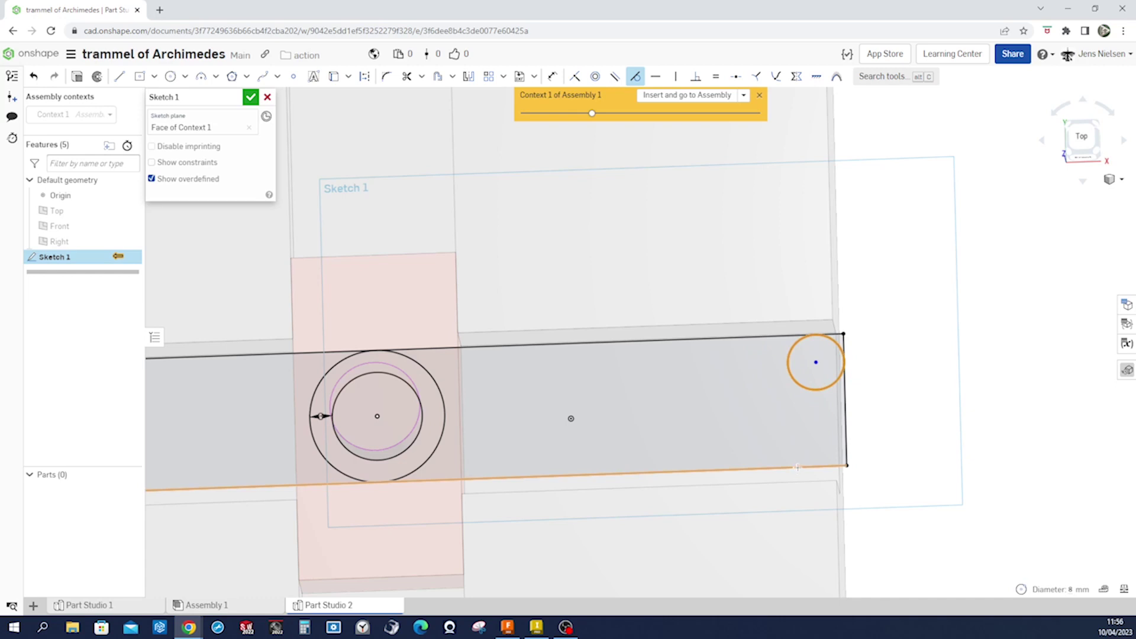
pyautogui.click(797, 468)
pyautogui.press('Escape')
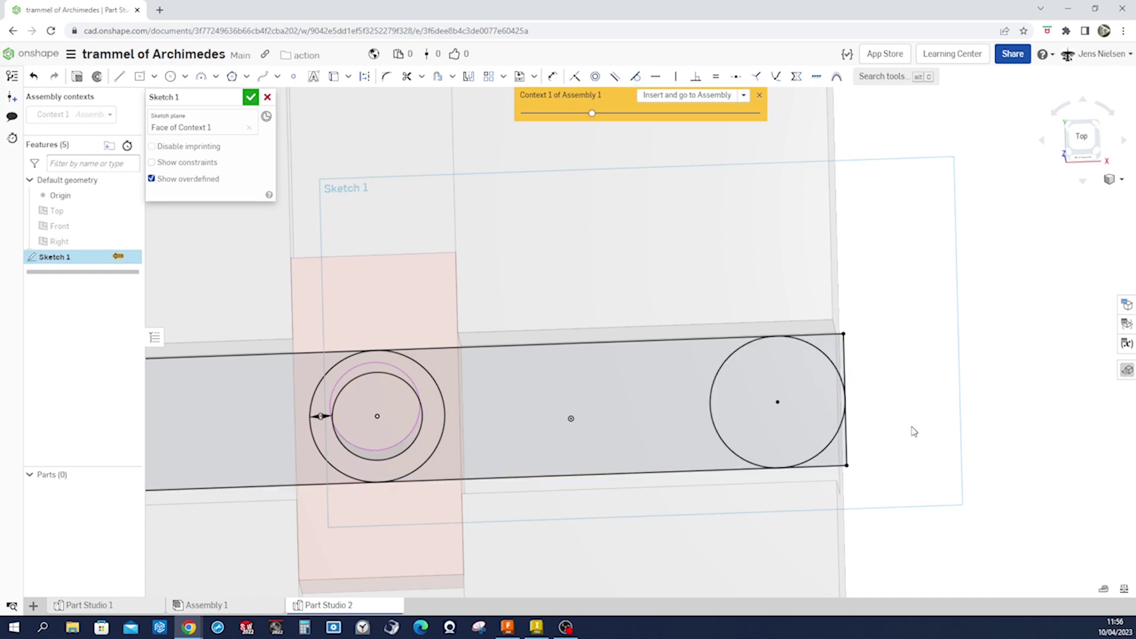
# - Finish the sketch and select the arm and ring regions for a new solid Extrude, leaving out the pin holes and end circle
pyautogui.scroll(-3, 913, 421)
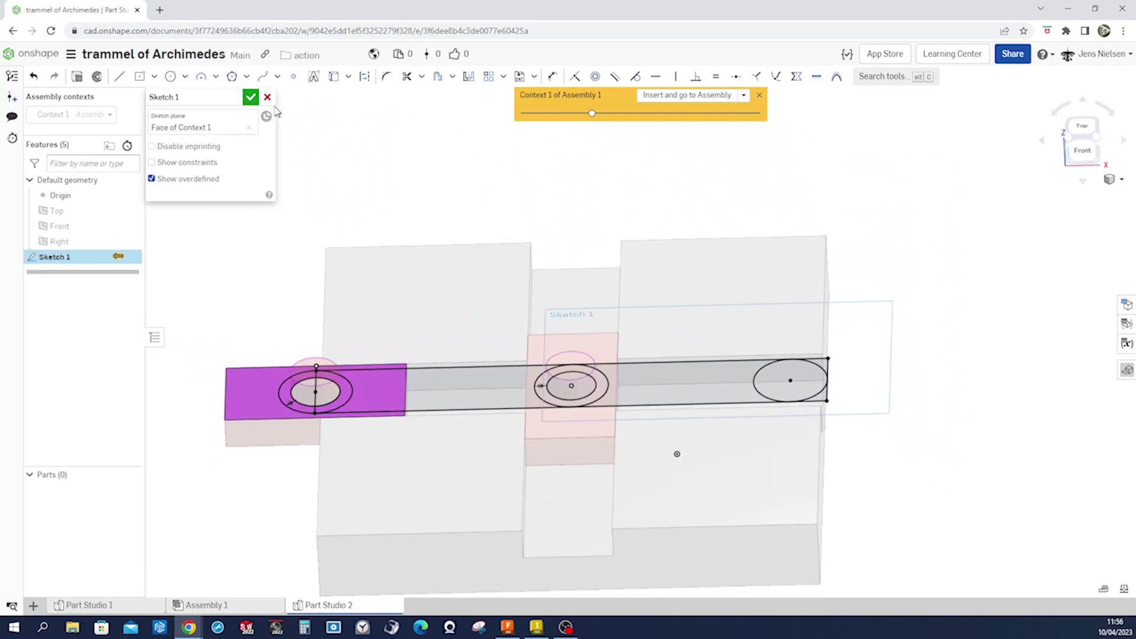
pyautogui.click(251, 99)
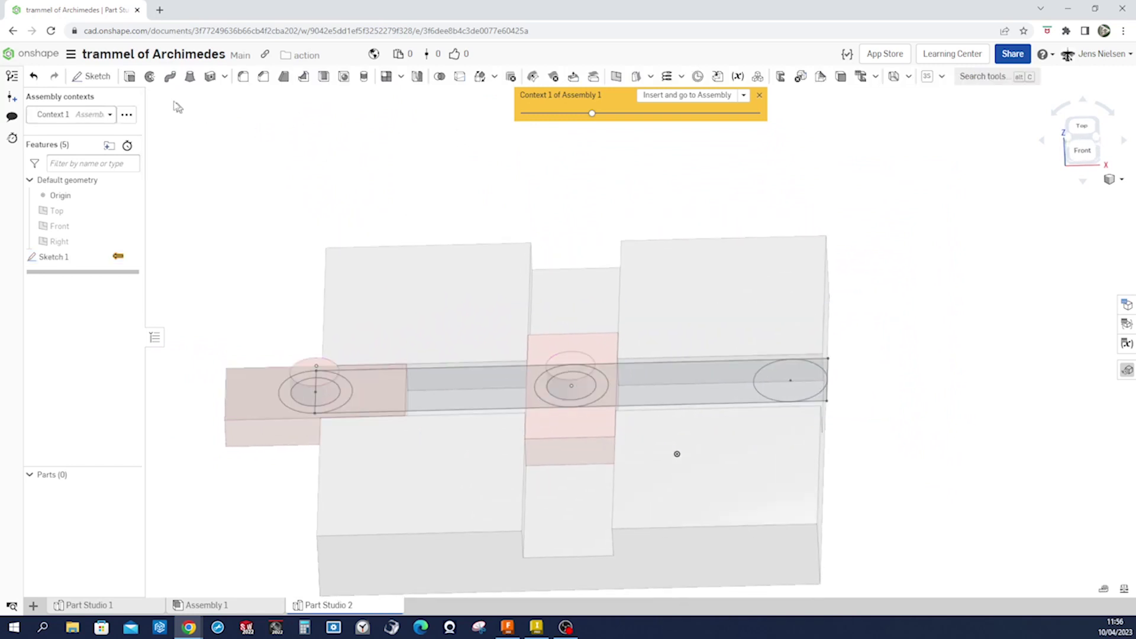
pyautogui.click(130, 77)
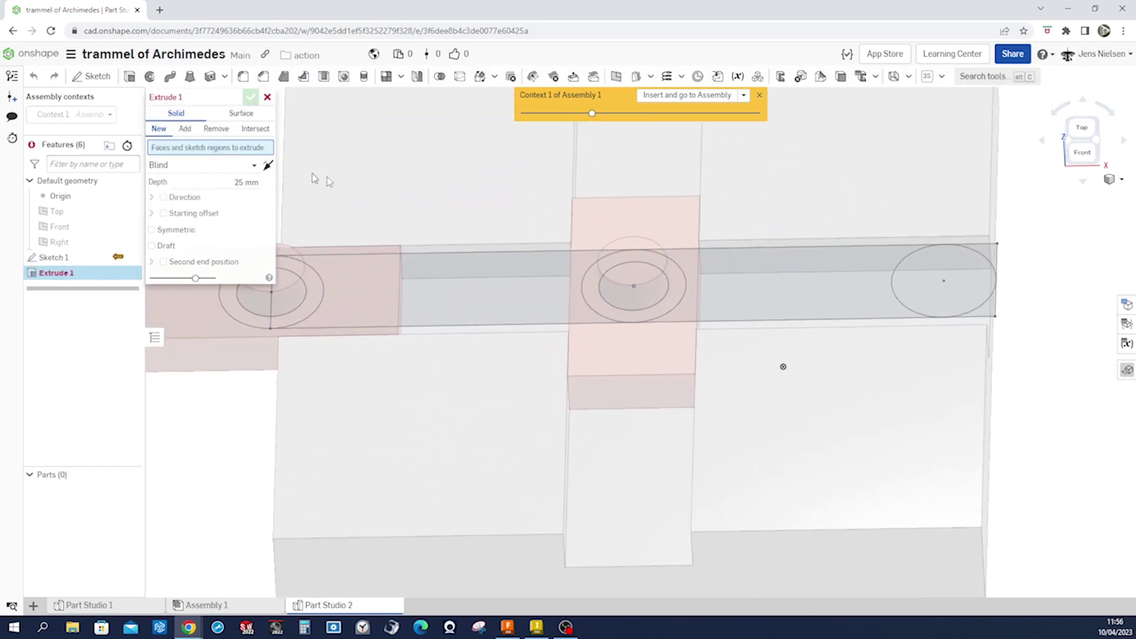
pyautogui.click(486, 291)
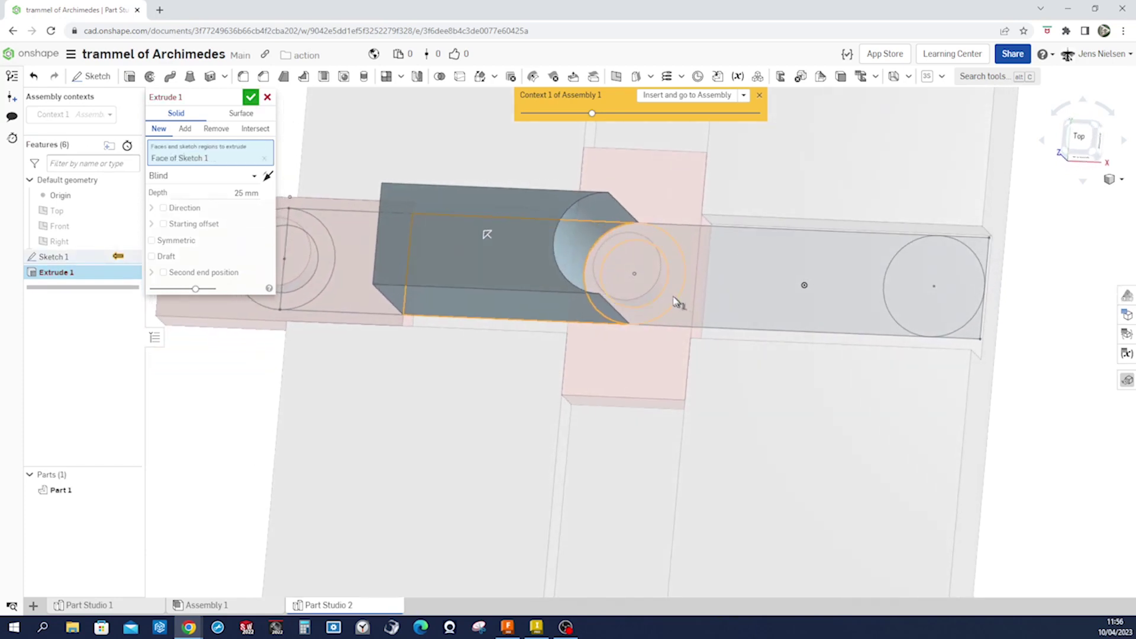
pyautogui.click(676, 304)
pyautogui.click(738, 309)
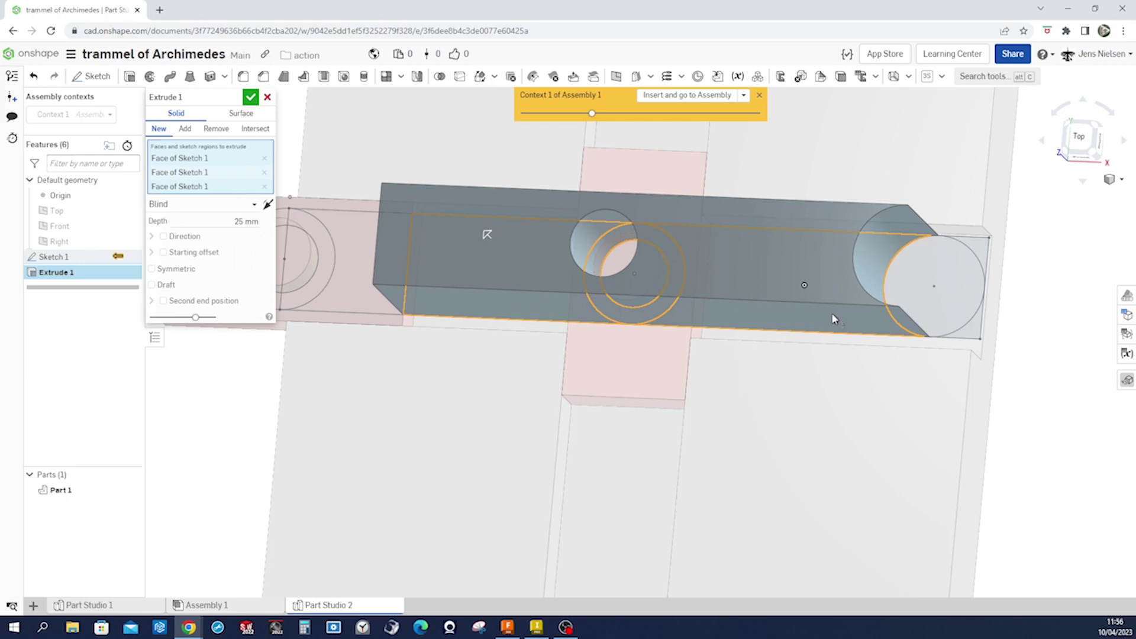
pyautogui.scroll(-1, 654, 314)
pyautogui.moveTo(598, 319); pyautogui.dragTo(709, 305, button='right')
pyautogui.scroll(1, 583, 311)
pyautogui.click(569, 299)
pyautogui.scroll(1, 508, 307)
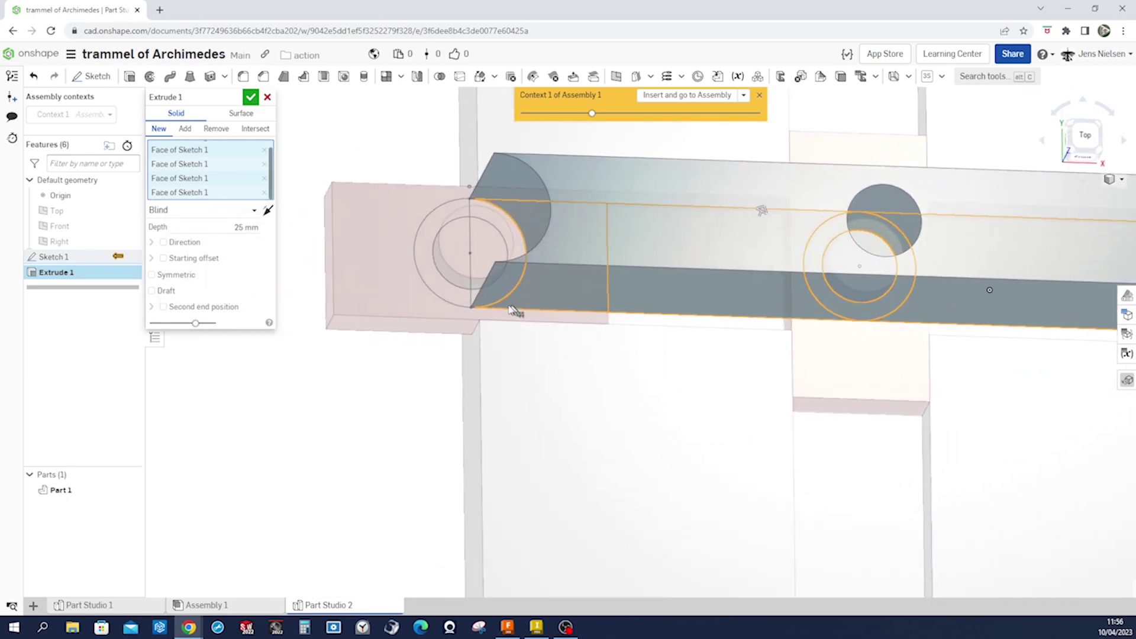
pyautogui.scroll(1, 423, 344)
pyautogui.click(476, 296)
pyautogui.moveTo(477, 297); pyautogui.dragTo(398, 210, button='right')
pyautogui.click(535, 267)
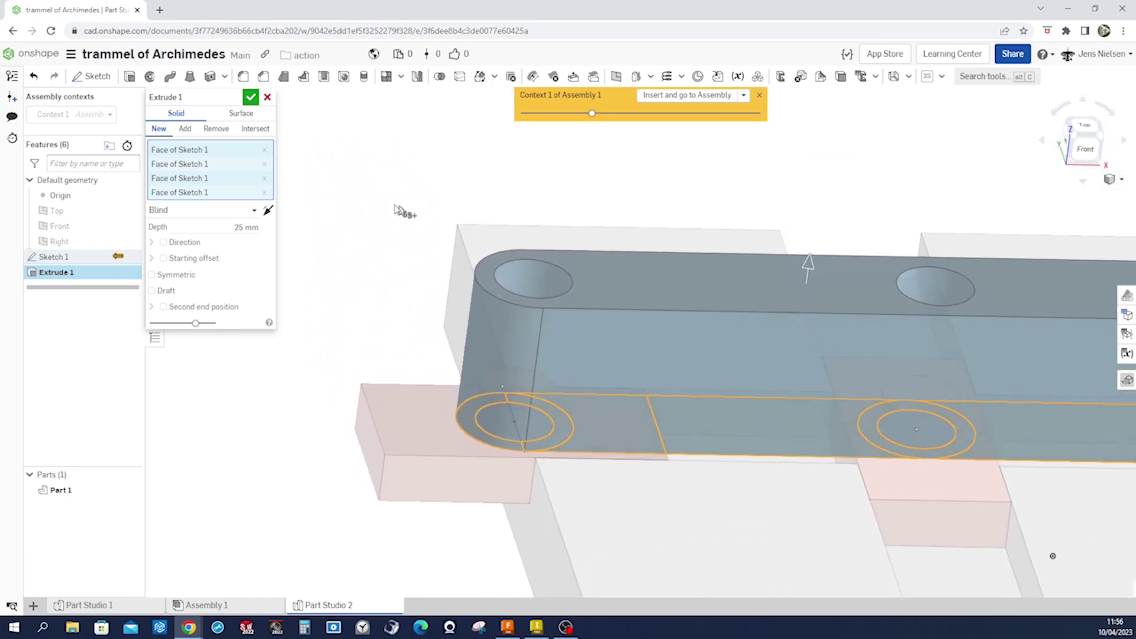
# - Set the arm's extrusion to end Up to face at the first slider pin's top face and accept it
pyautogui.click(252, 213)
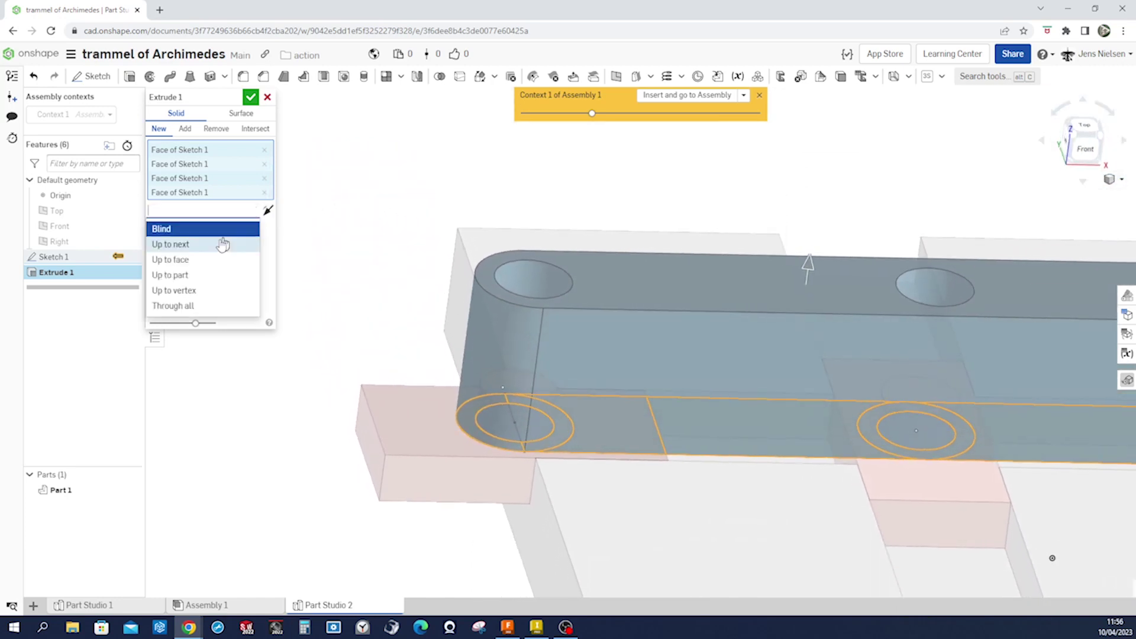
pyautogui.click(196, 259)
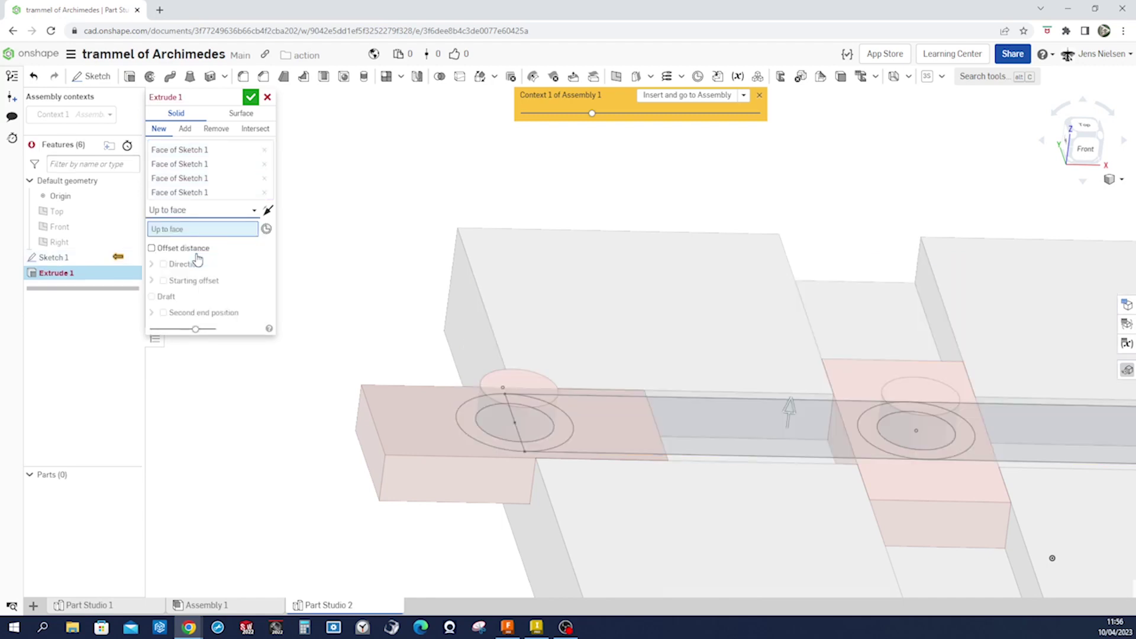
pyautogui.click(528, 383)
pyautogui.scroll(-2, 532, 395)
pyautogui.moveTo(521, 409); pyautogui.dragTo(549, 351, button='right')
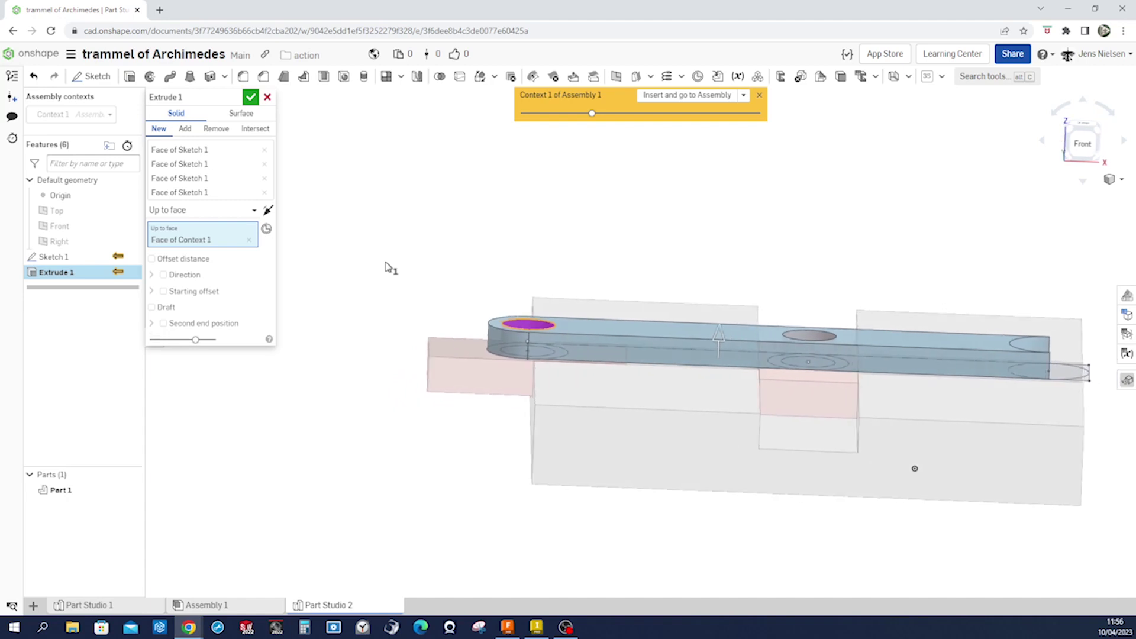
pyautogui.click(250, 97)
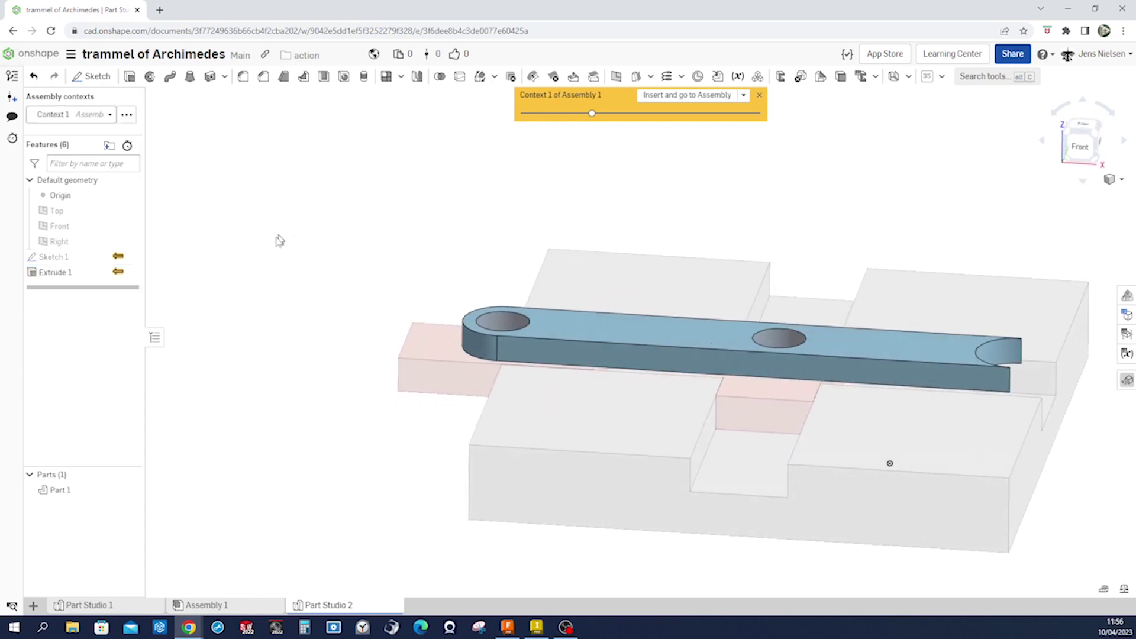
# - Show Sketch 1 and extrude its end circle 16 mm, adding it to the arm as a round knob
pyautogui.click(130, 257)
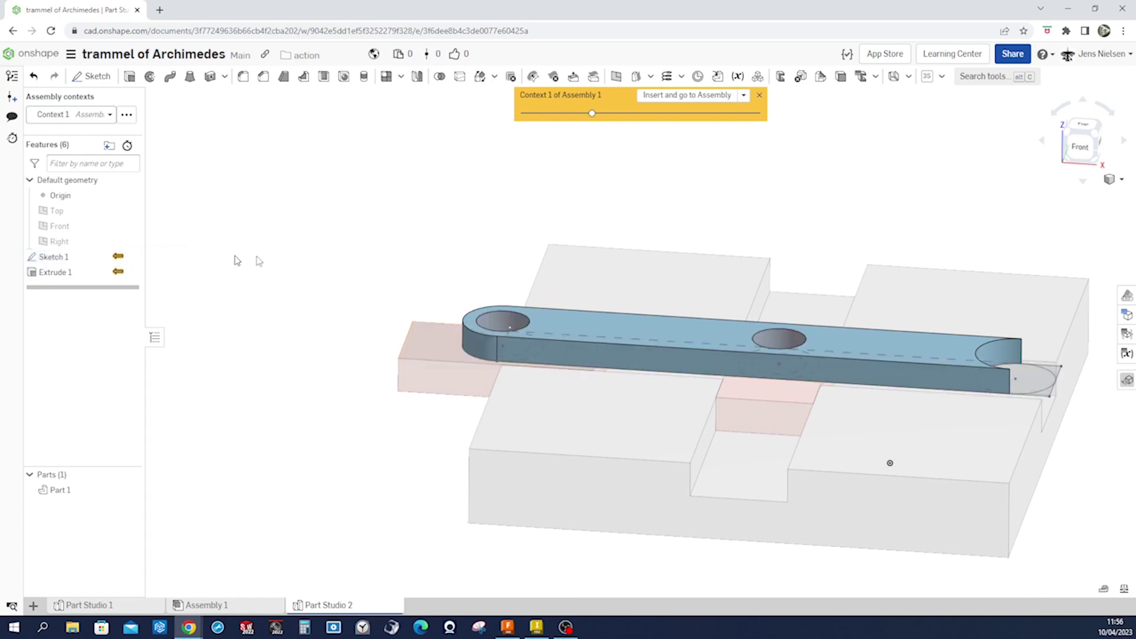
pyautogui.click(130, 77)
pyautogui.scroll(3, 888, 379)
pyautogui.click(978, 390)
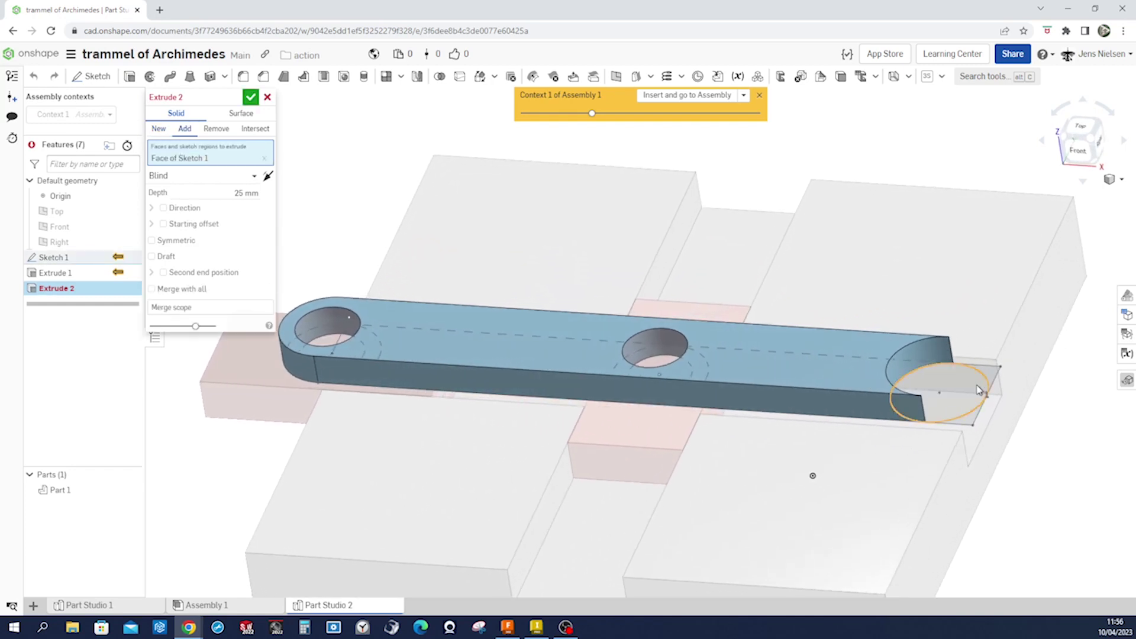
pyautogui.hotkey('shift', '1')
pyautogui.click(246, 193)
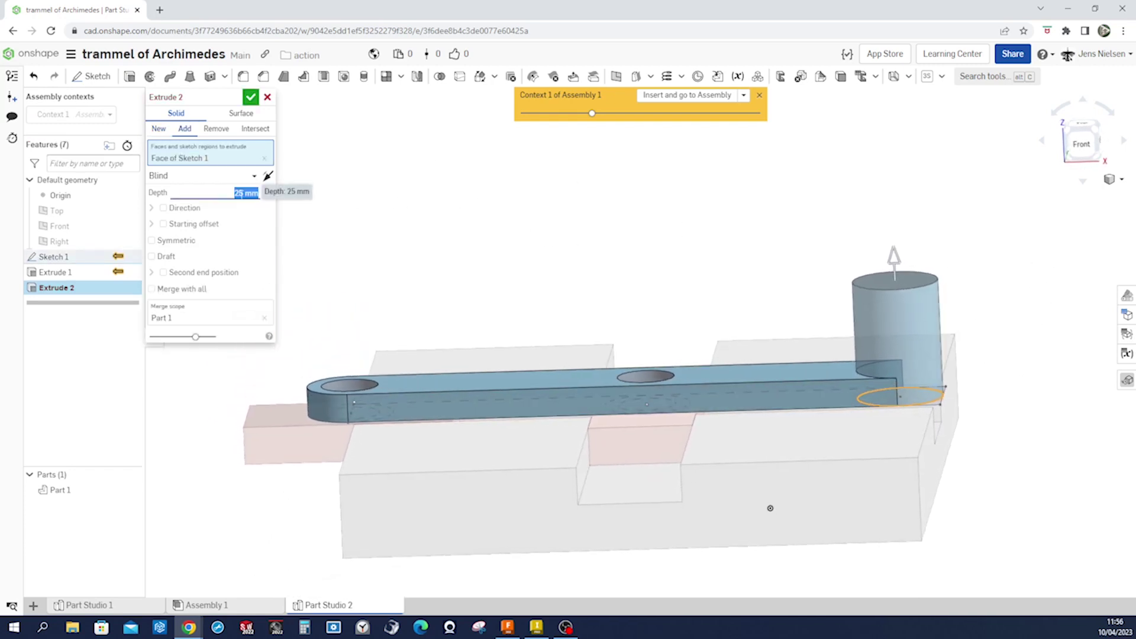
pyautogui.write('16')
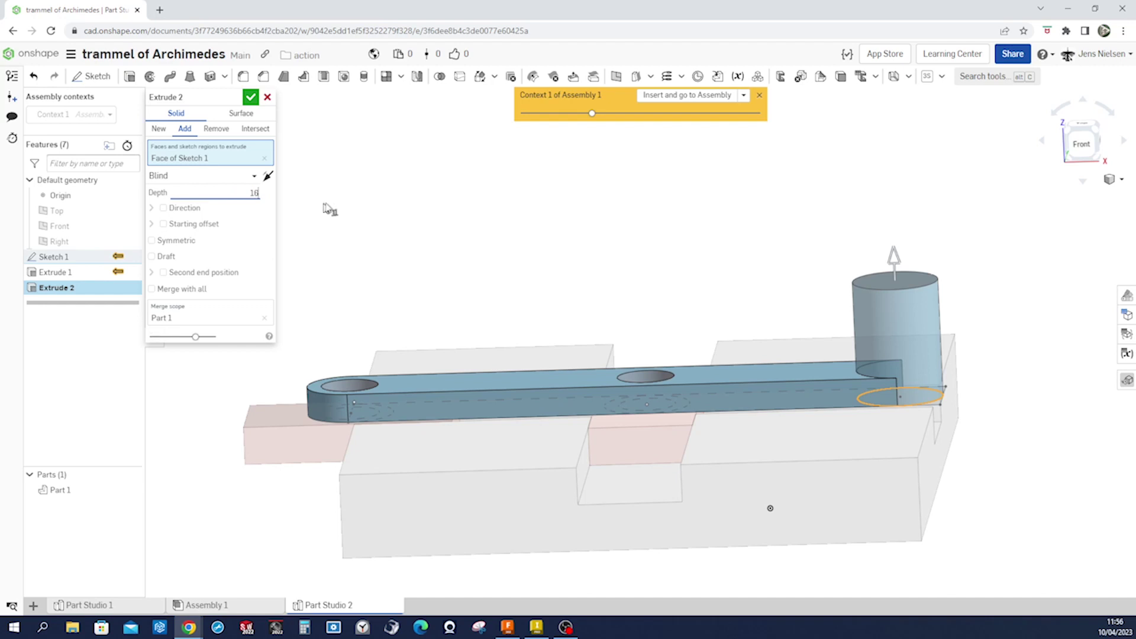
pyautogui.press('Return')
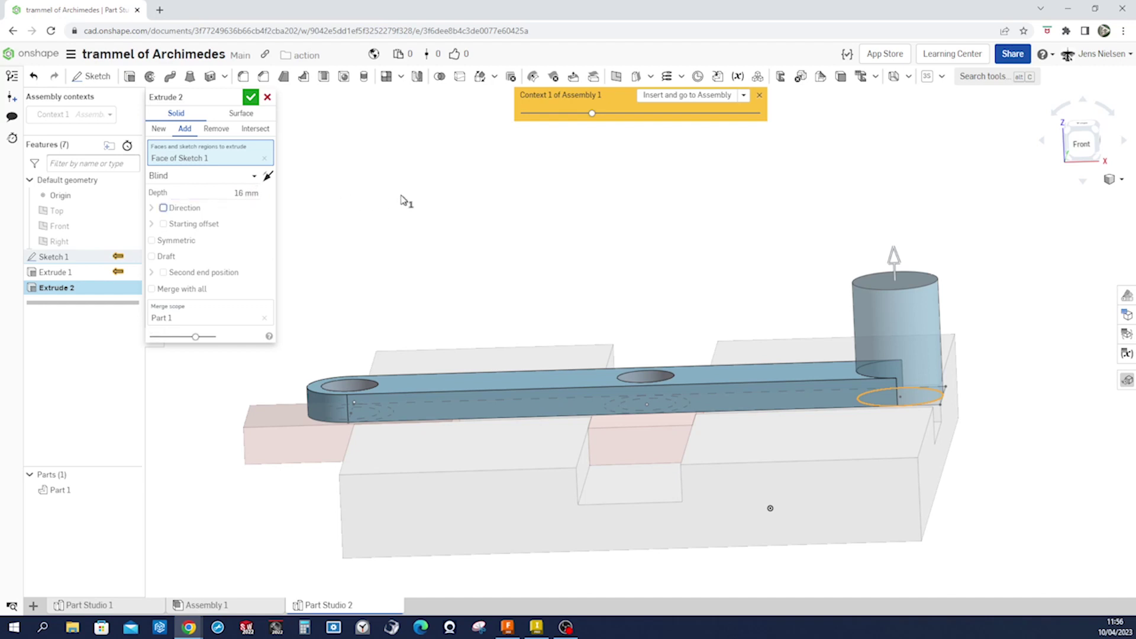
pyautogui.click(250, 97)
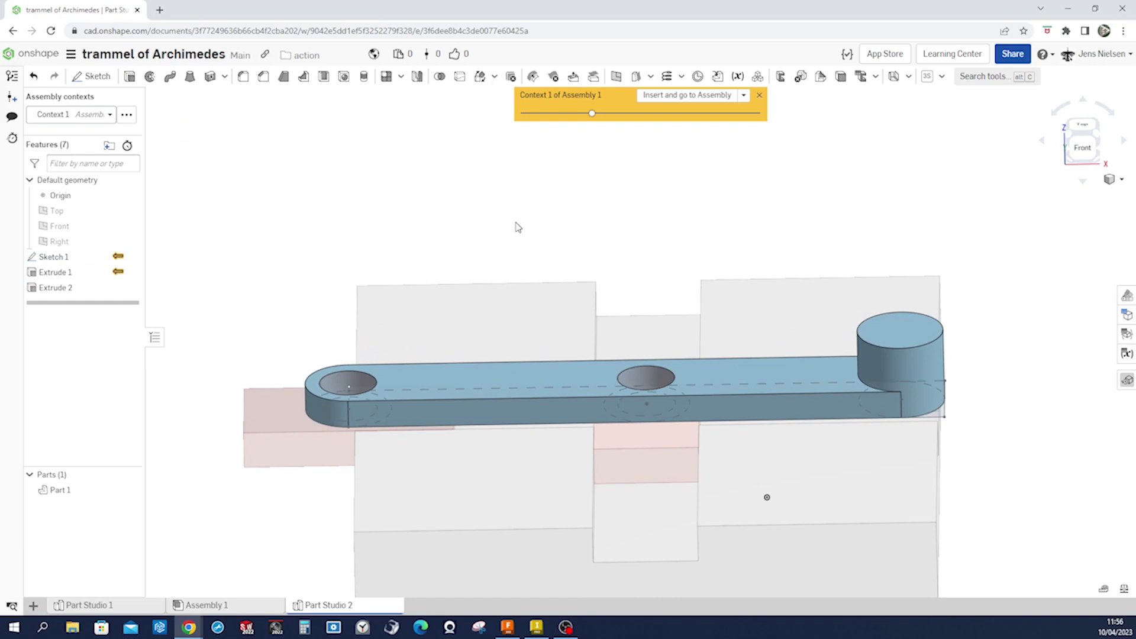
# - Rename the arm part as grip
pyautogui.rightClick(56, 492)
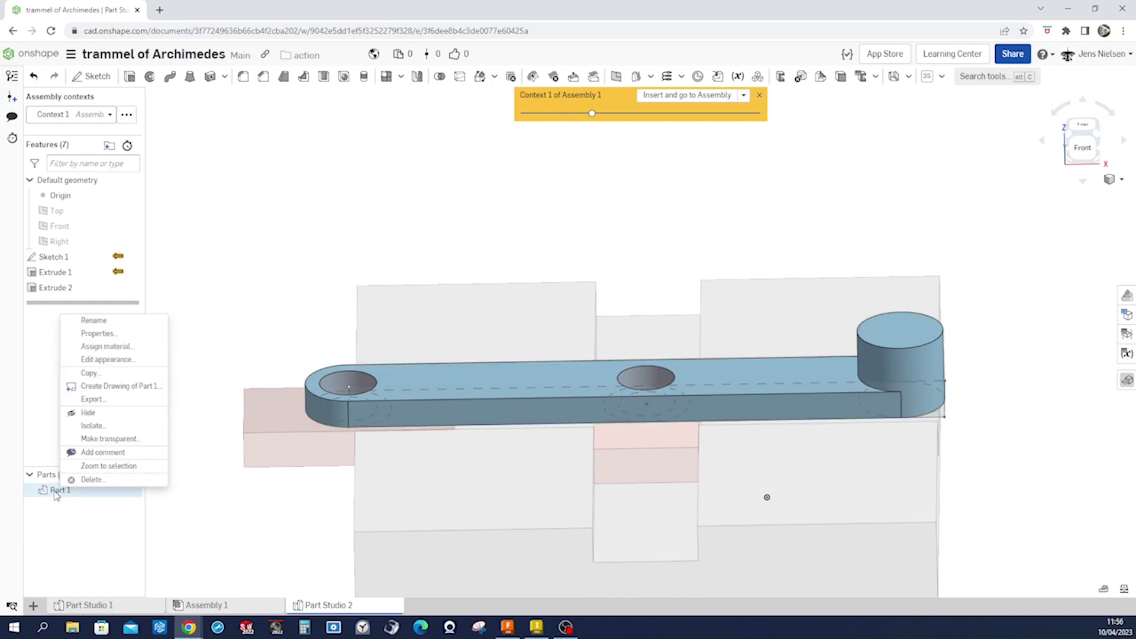
pyautogui.click(105, 323)
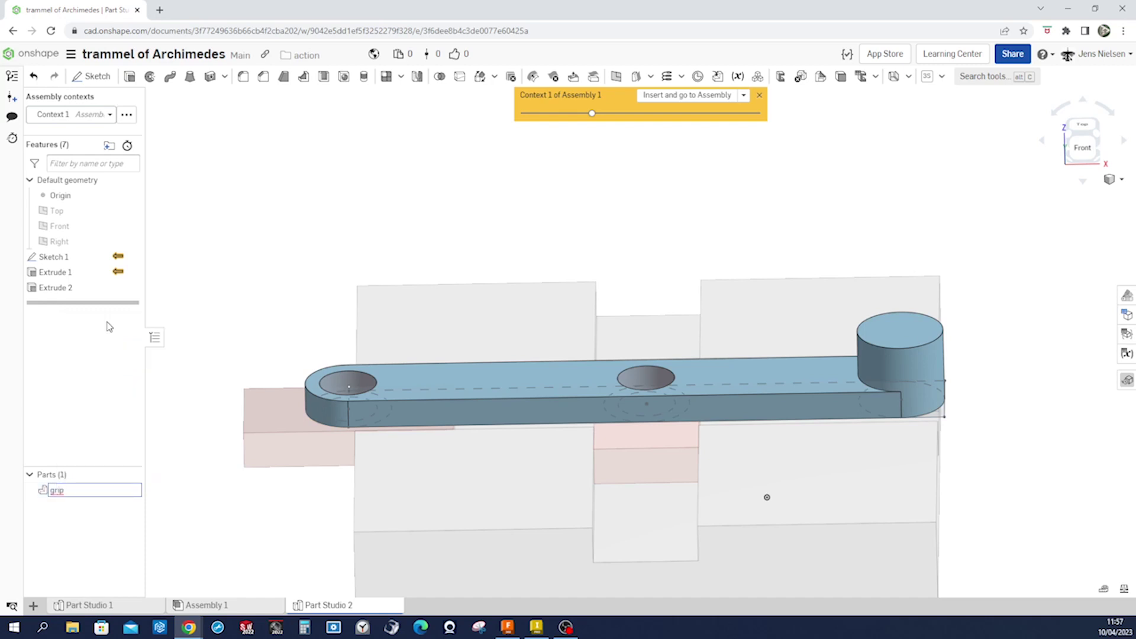
pyautogui.press('Return')
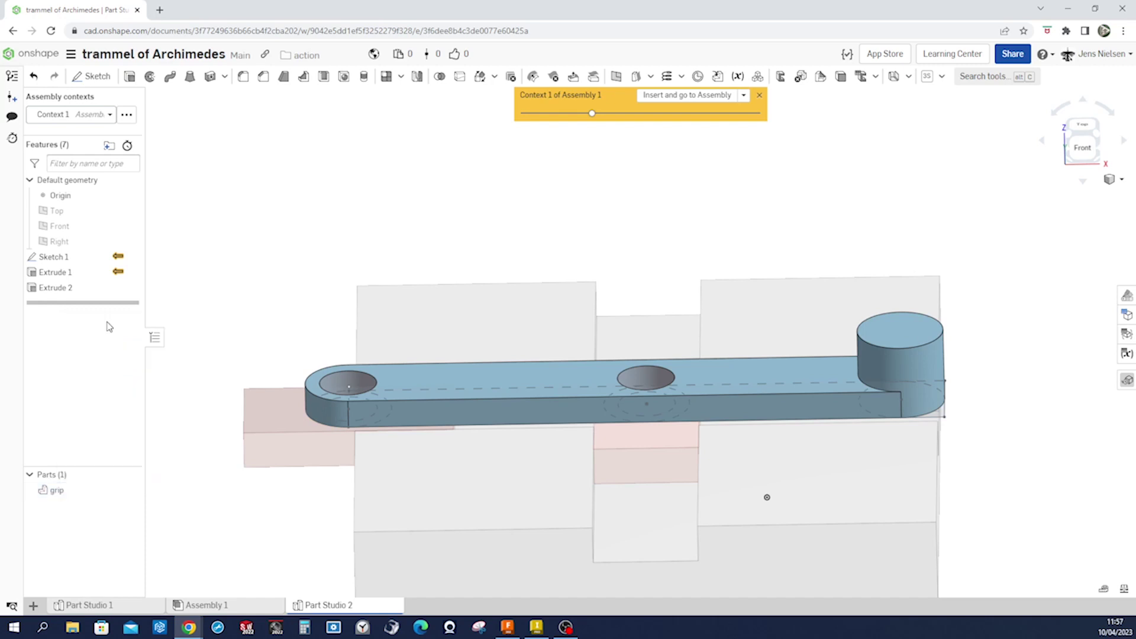
# - Change the grip part's appearance to the green palette colour #5FA73D
pyautogui.rightClick(59, 489)
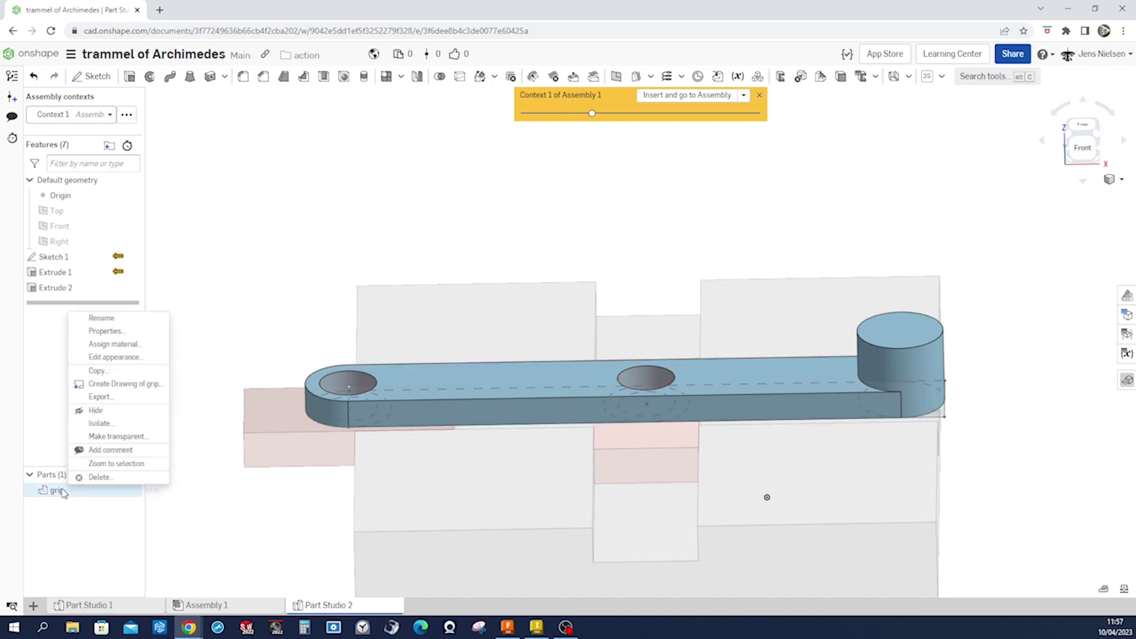
pyautogui.click(110, 357)
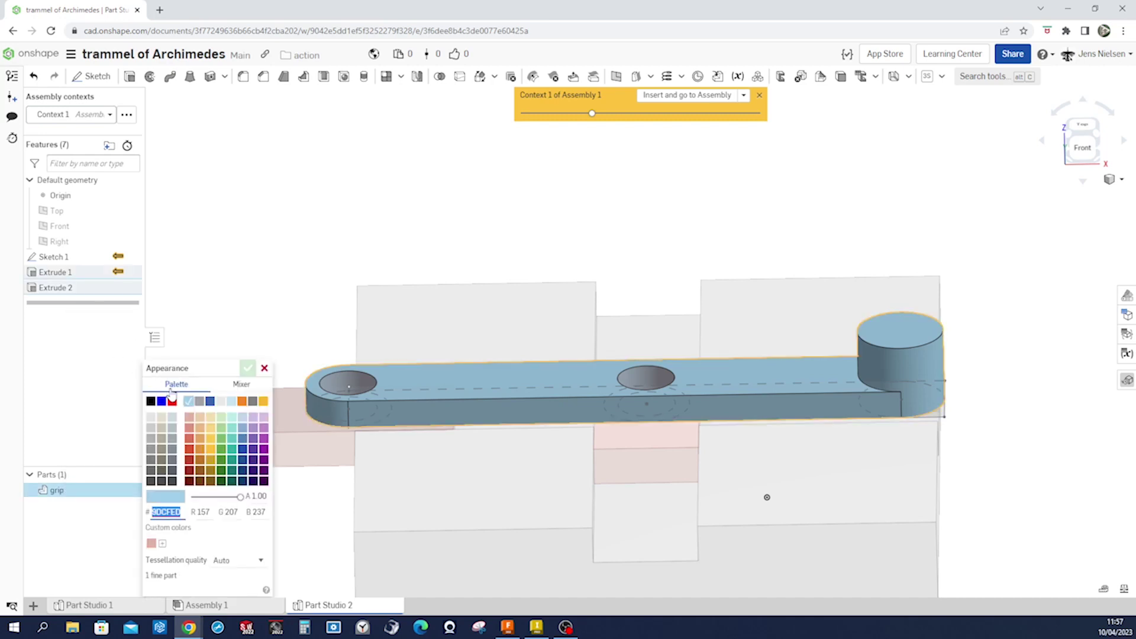
pyautogui.click(222, 449)
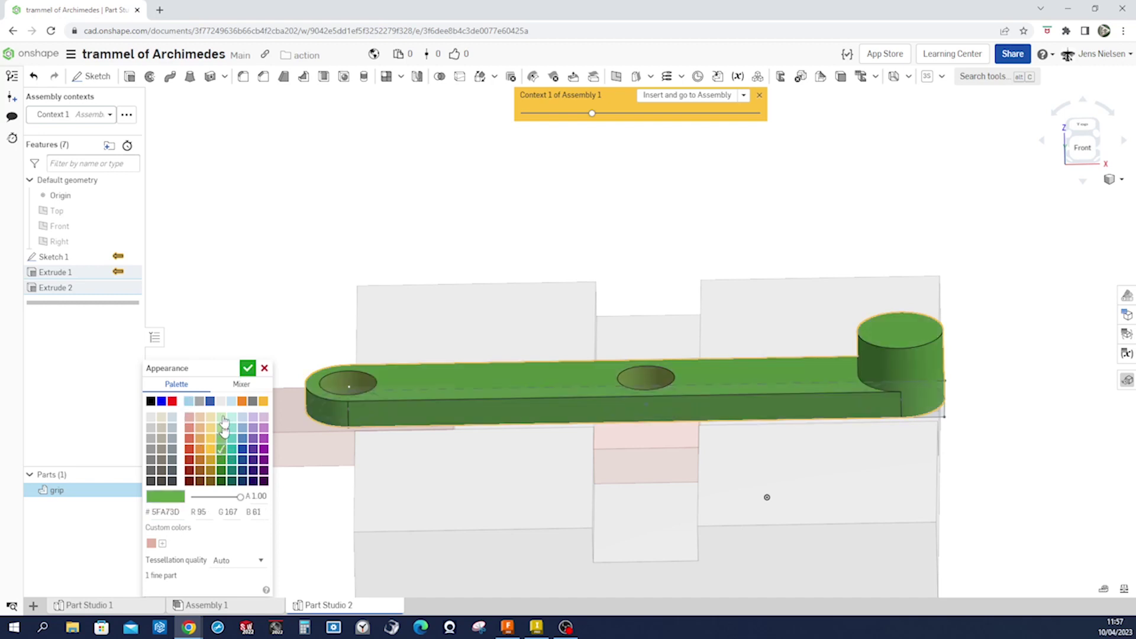
pyautogui.click(247, 369)
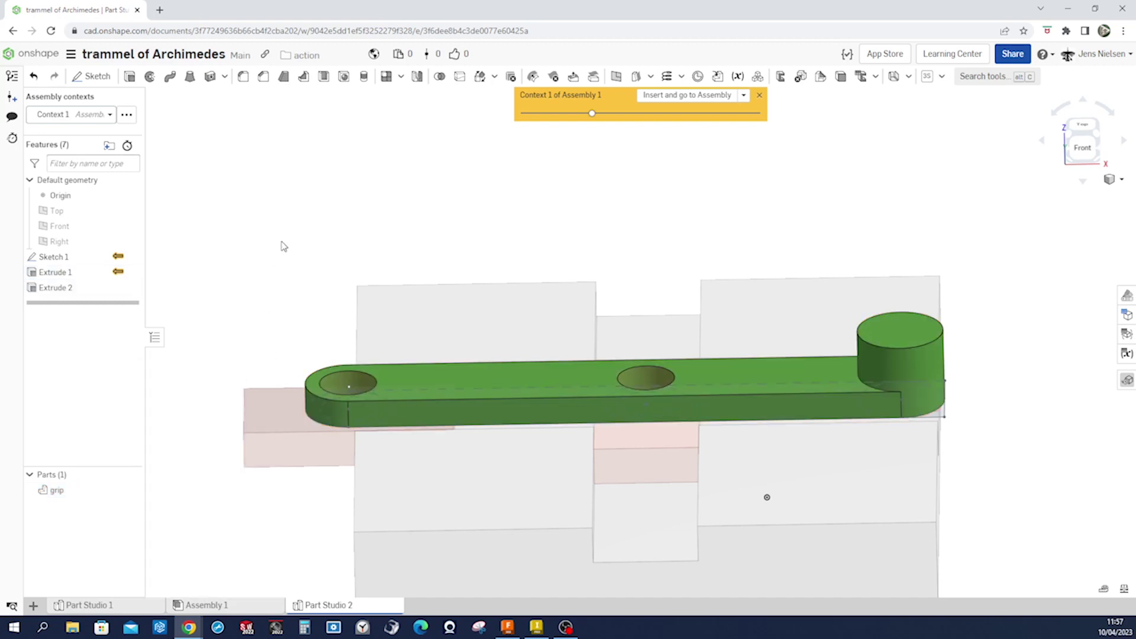
# - Insert the grip part into Assembly 1 and move it up clear of both slider pins
pyautogui.click(689, 99)
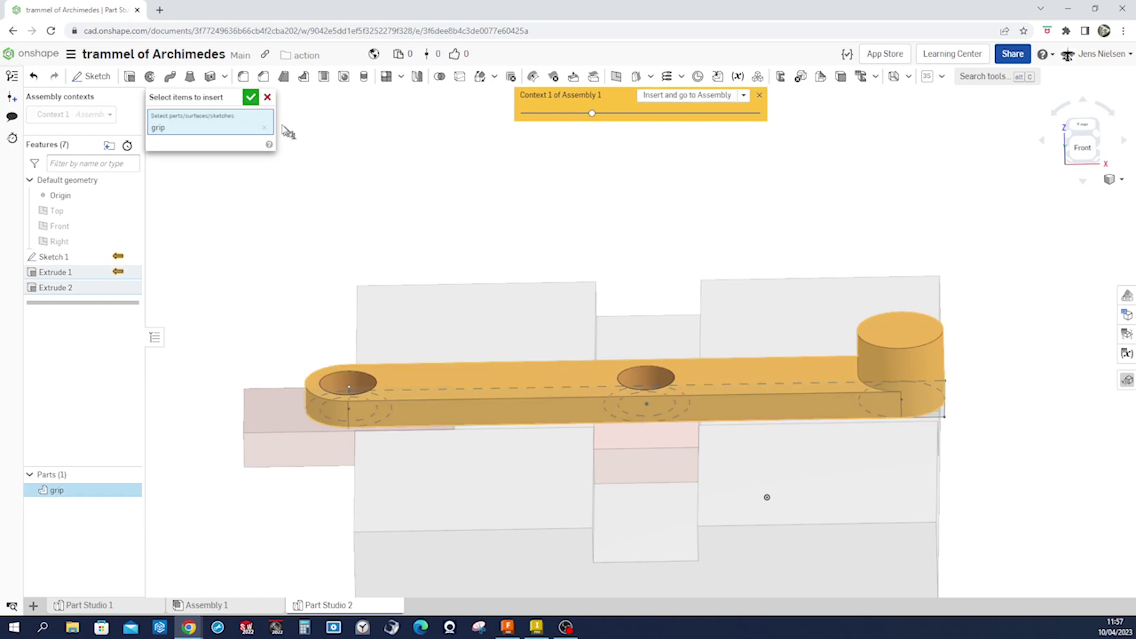
pyautogui.click(250, 97)
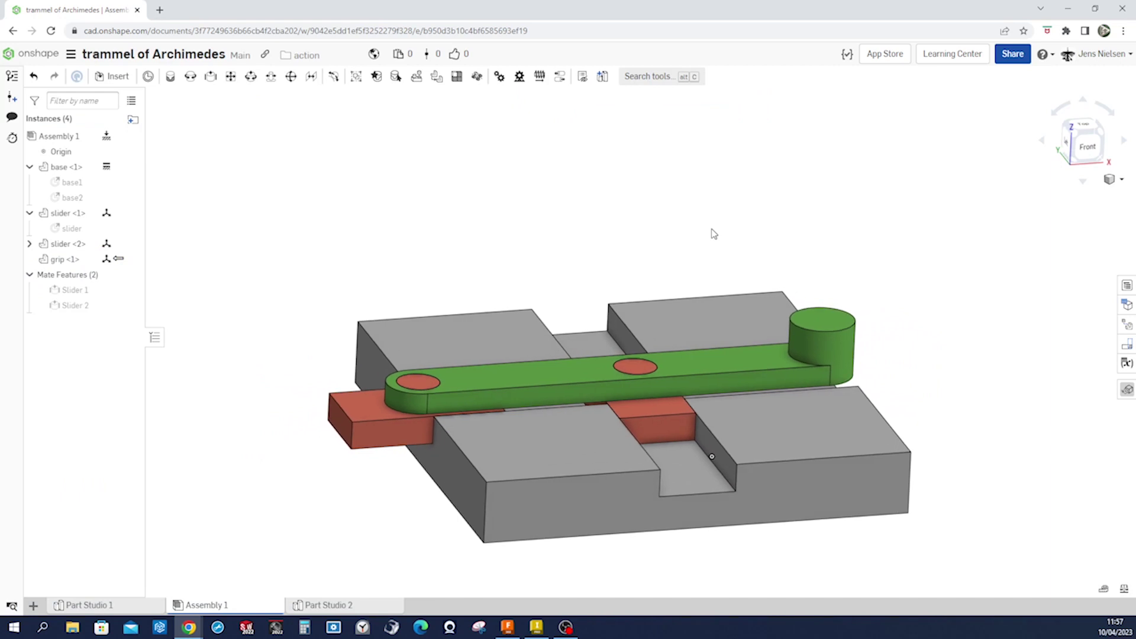
pyautogui.moveTo(694, 357); pyautogui.dragTo(691, 197)
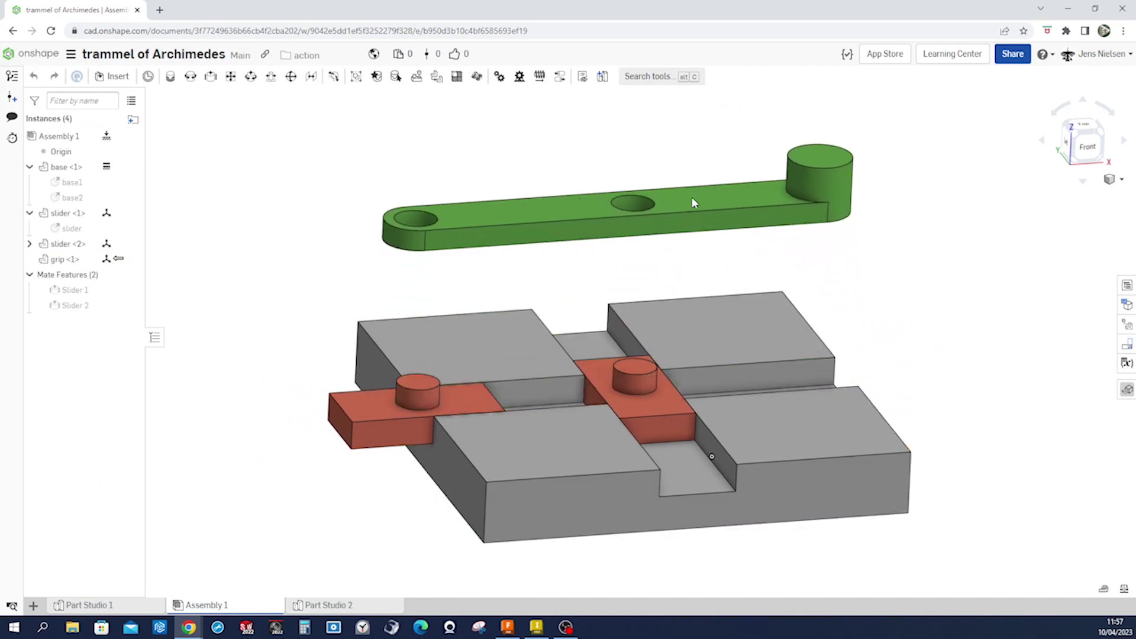
pyautogui.moveTo(935, 278)
pyautogui.mouseDown(button='right')
pyautogui.moveTo(947, 304)
pyautogui.moveTo(945, 264)
pyautogui.mouseUp(button='right')
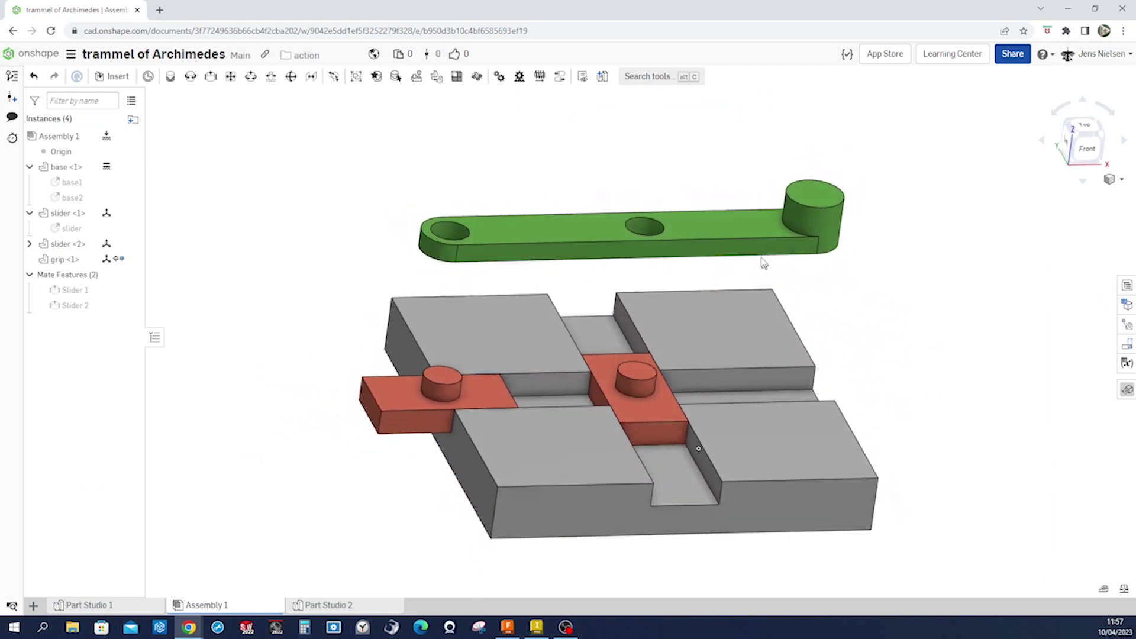
pyautogui.moveTo(716, 233); pyautogui.dragTo(647, 266)
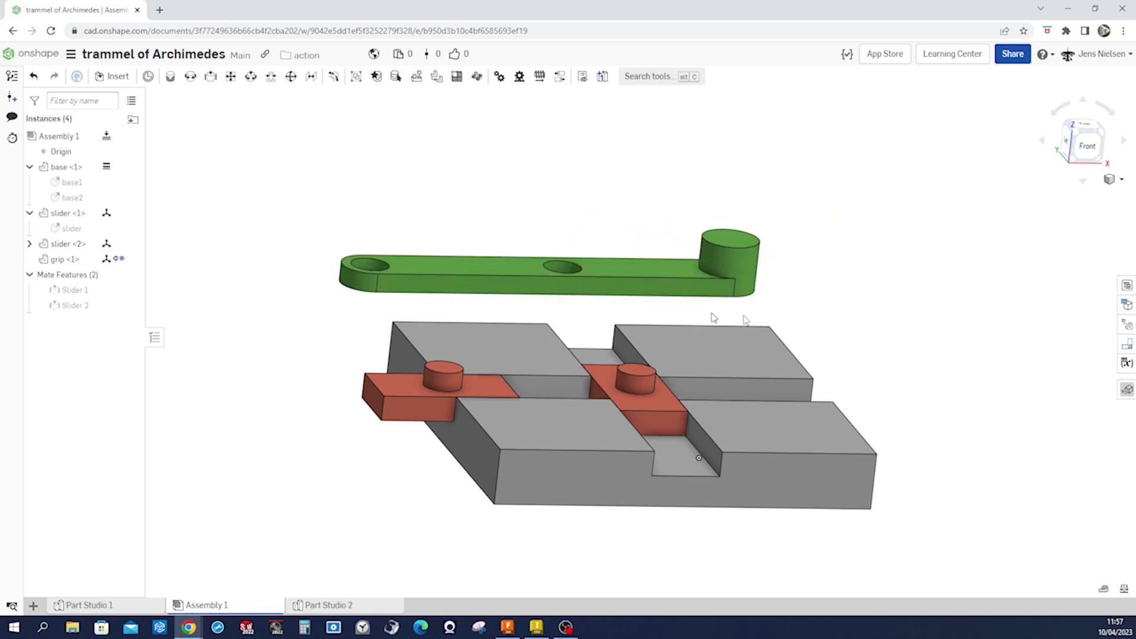
# - Add a Revolute mate between the top edge of the grip's end hole and the top of the first slider's pin
pyautogui.moveTo(897, 310); pyautogui.dragTo(899, 308, button='right')
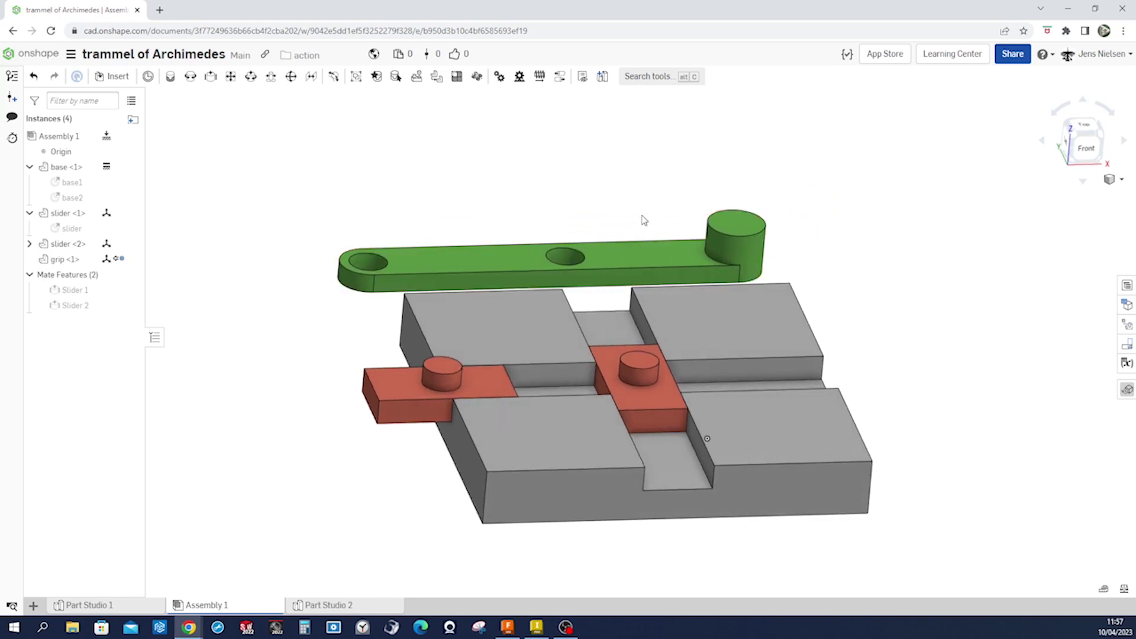
pyautogui.moveTo(439, 153); pyautogui.dragTo(447, 153, button='right')
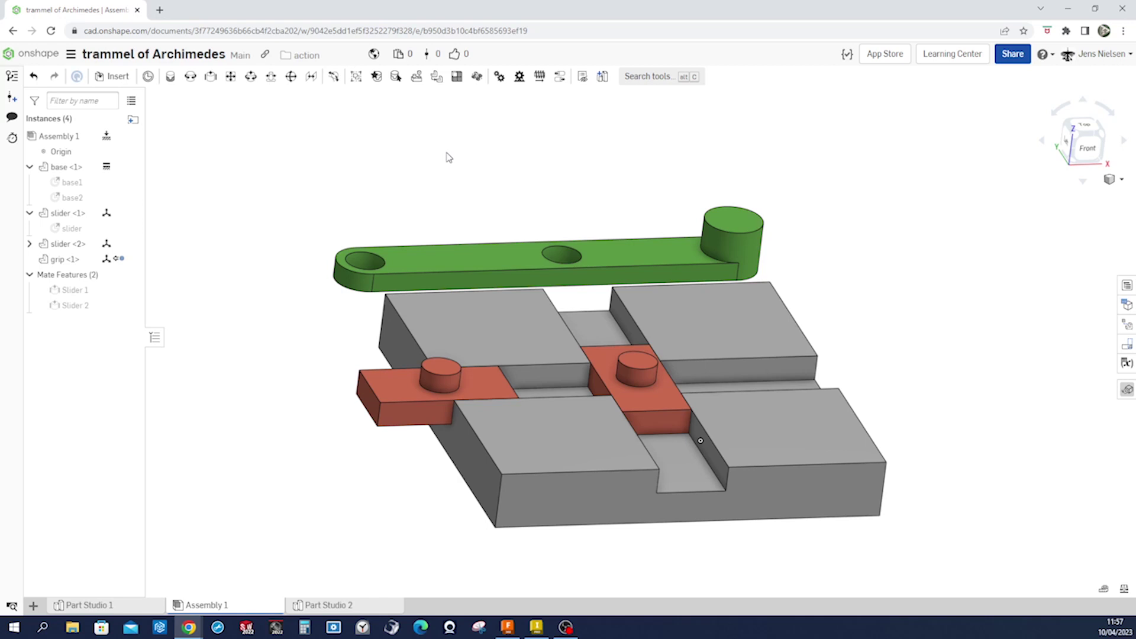
pyautogui.moveTo(446, 157); pyautogui.dragTo(482, 184, button='right')
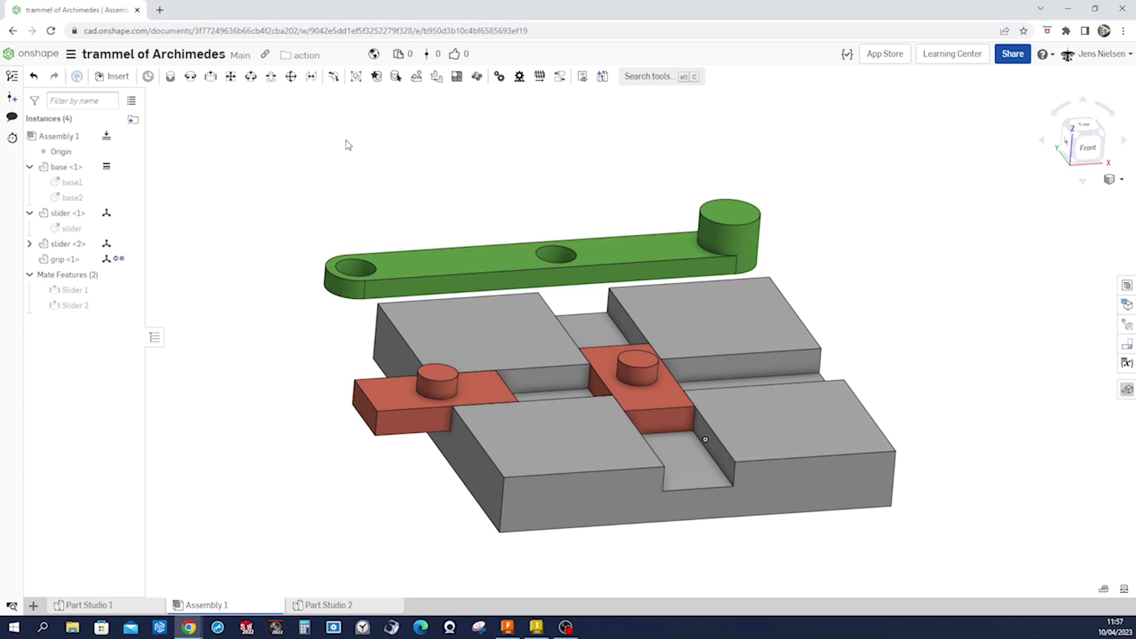
pyautogui.click(191, 76)
pyautogui.scroll(3, 424, 213)
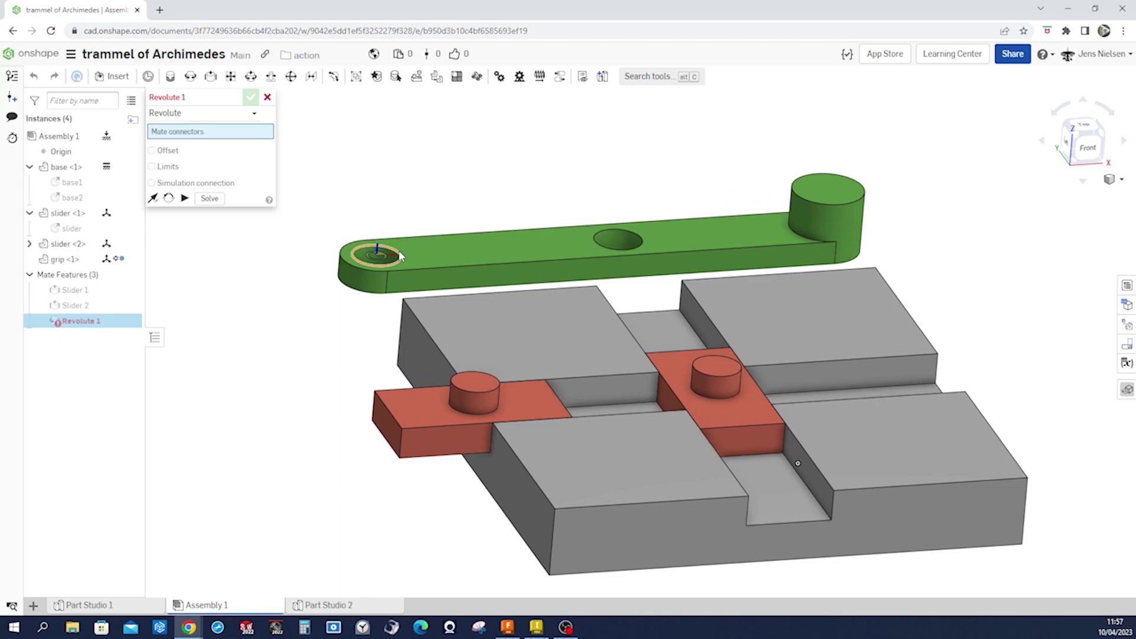
pyautogui.click(401, 256)
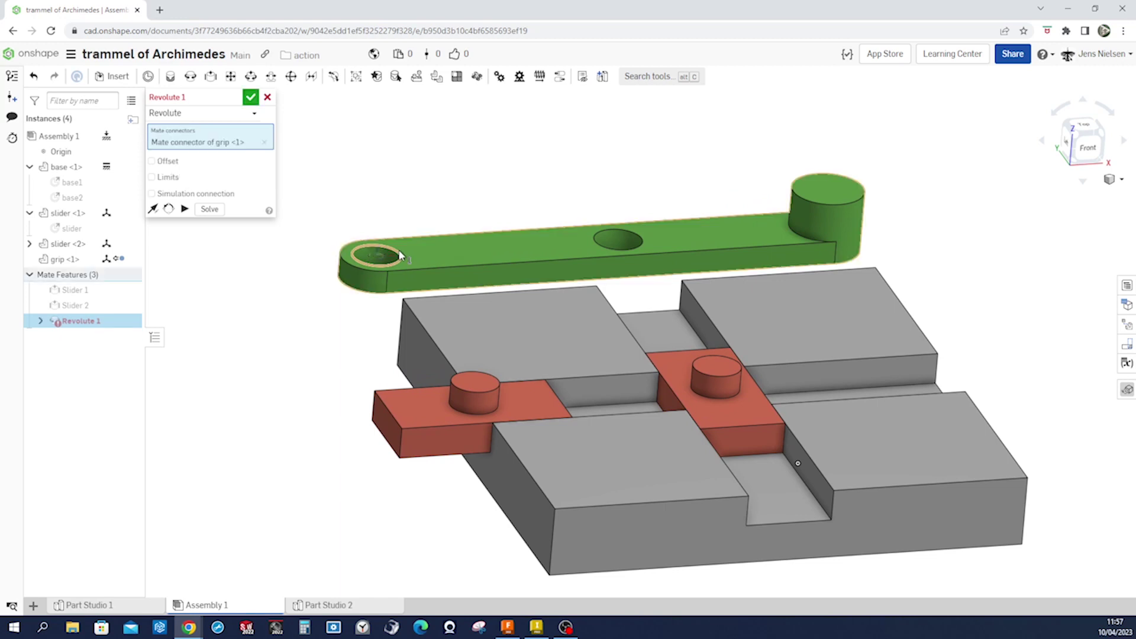
pyautogui.click(490, 381)
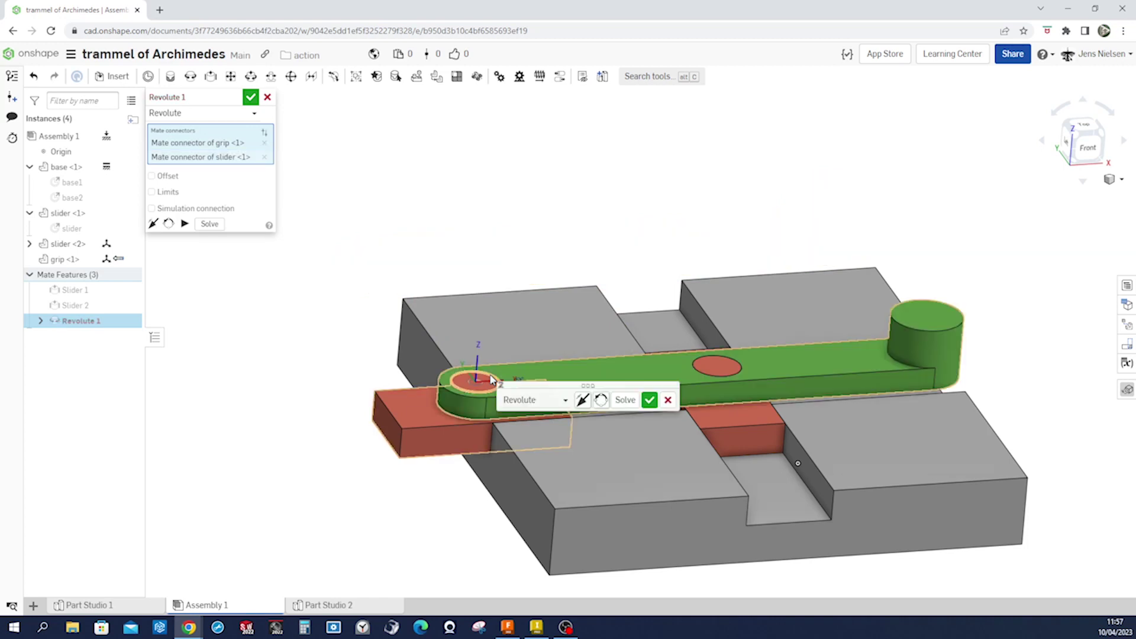
pyautogui.click(647, 398)
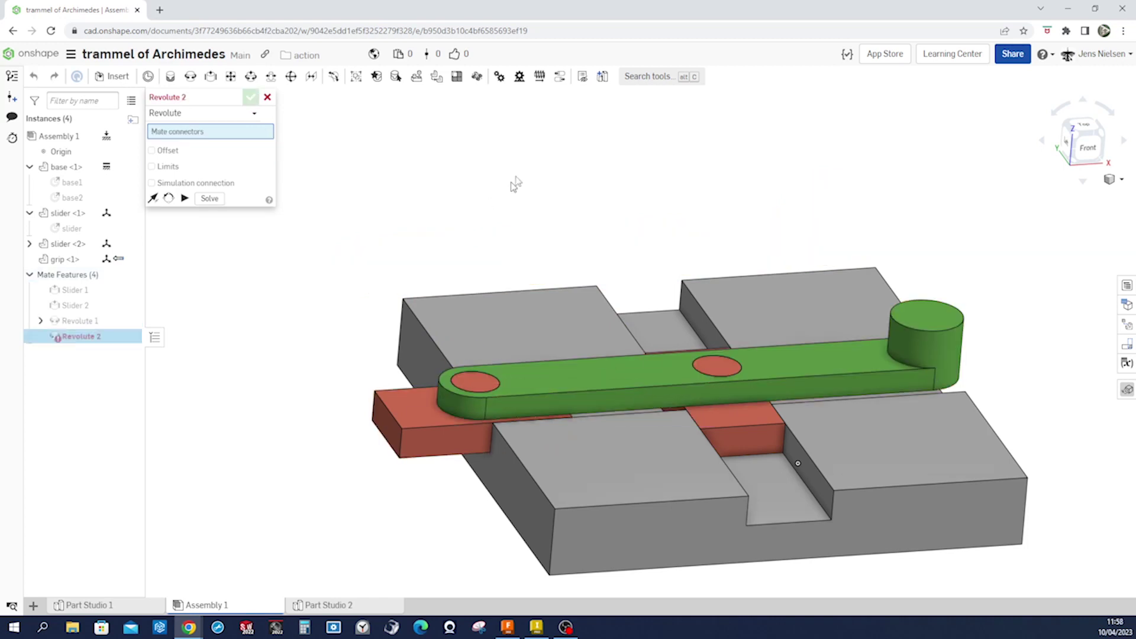
# - Swing the grip aside and add a Revolute mate between its middle hole and the top of the second slider's pin
pyautogui.moveTo(762, 219); pyautogui.dragTo(733, 219, button='right')
pyautogui.moveTo(923, 327); pyautogui.dragTo(735, 132)
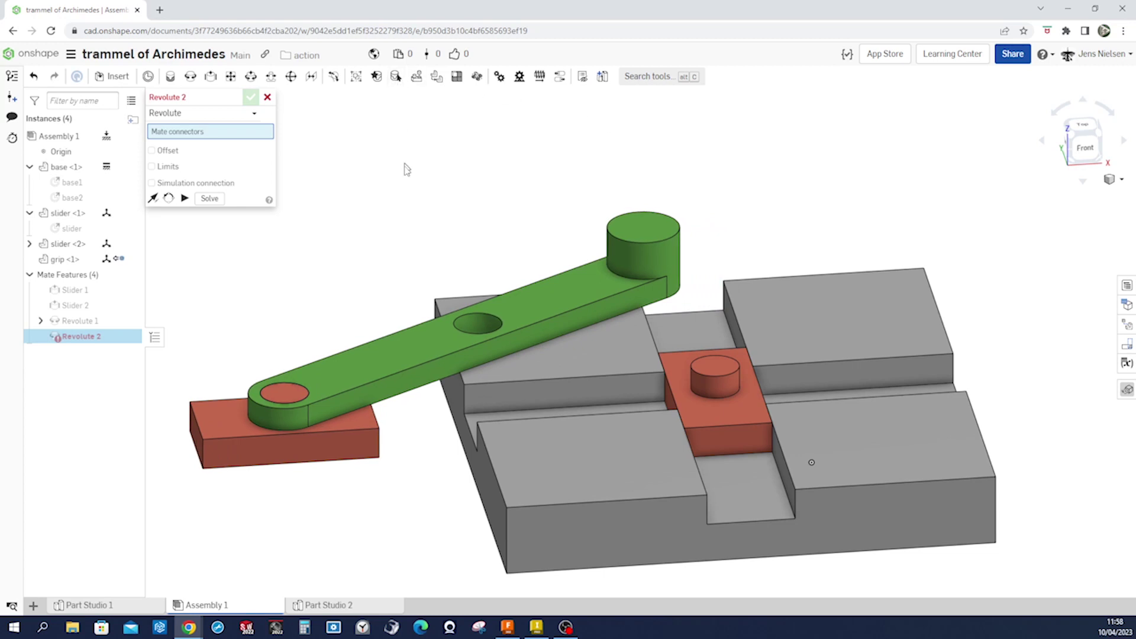
pyautogui.scroll(2, 472, 267)
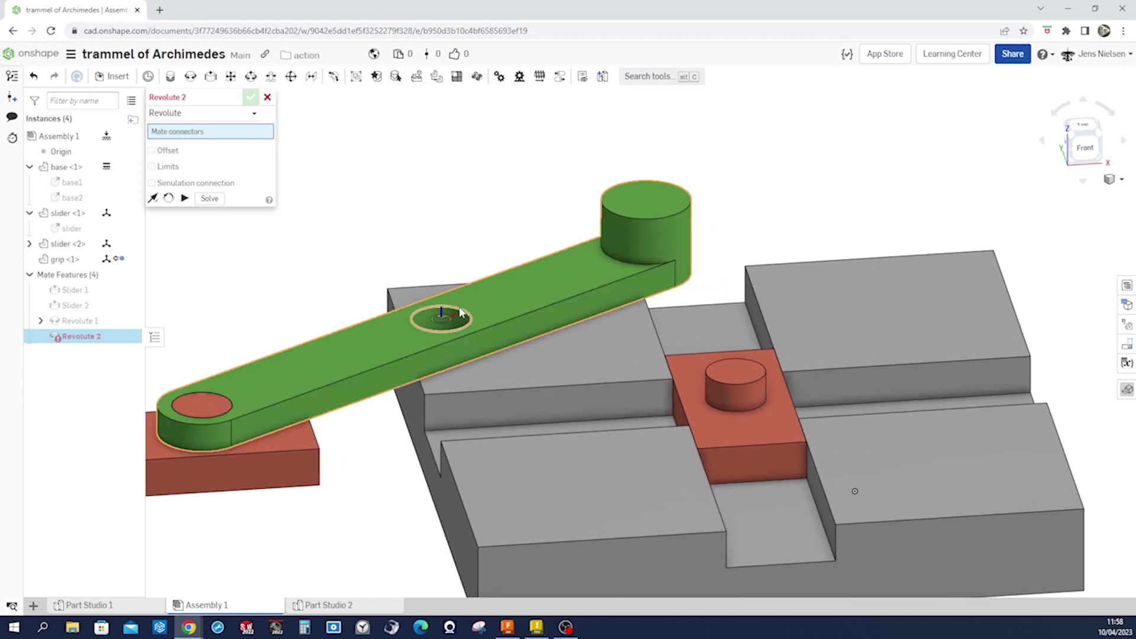
pyautogui.click(460, 314)
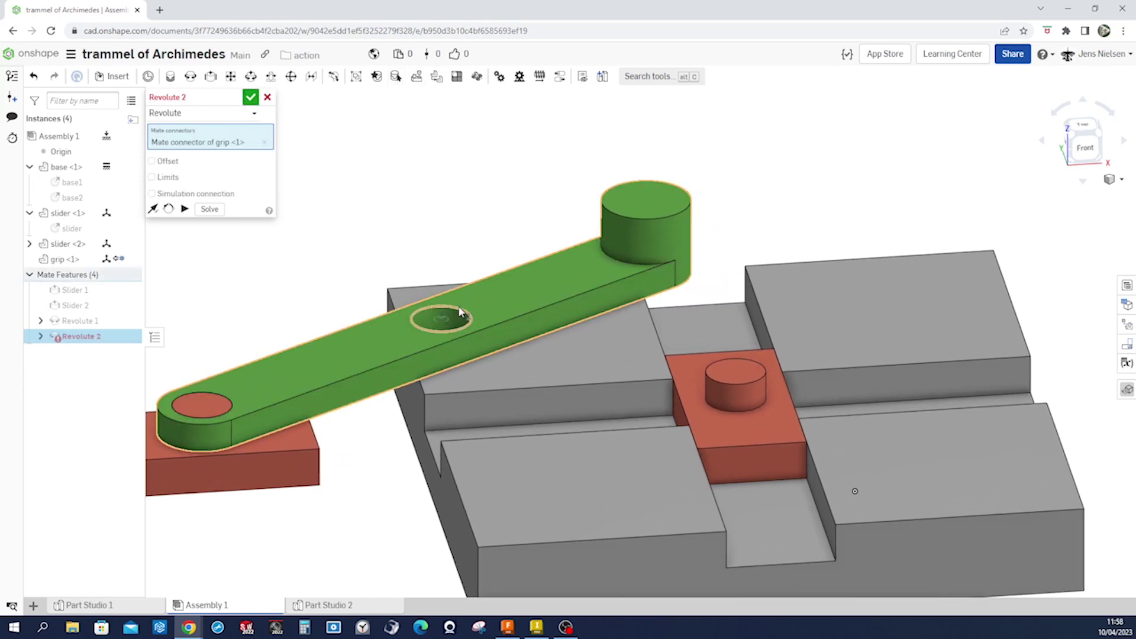
pyautogui.click(716, 366)
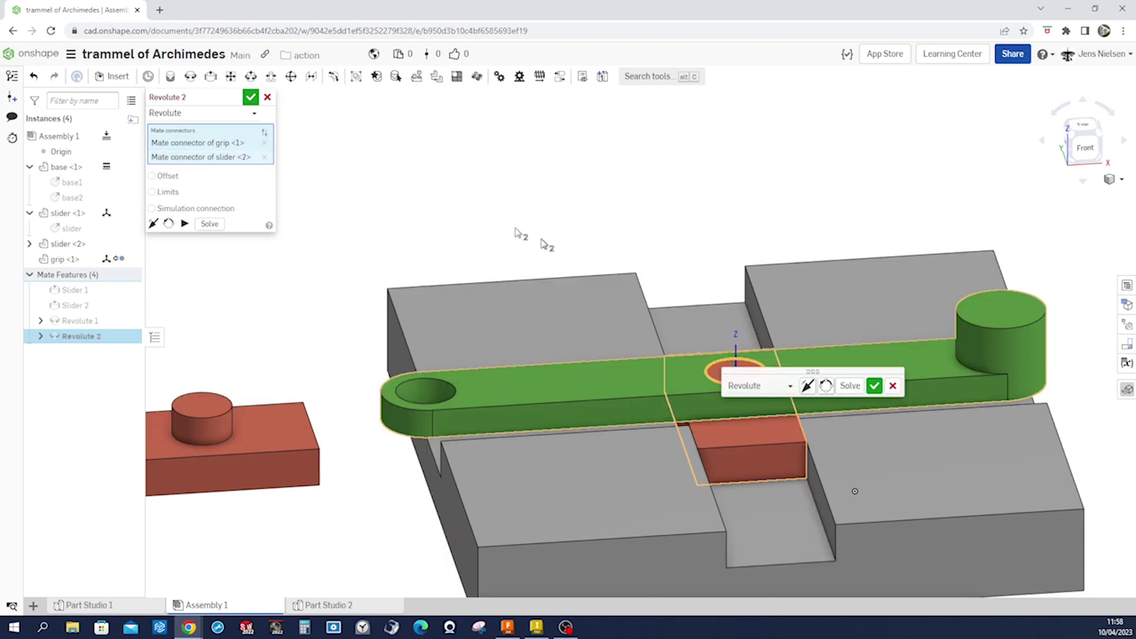
pyautogui.click(252, 97)
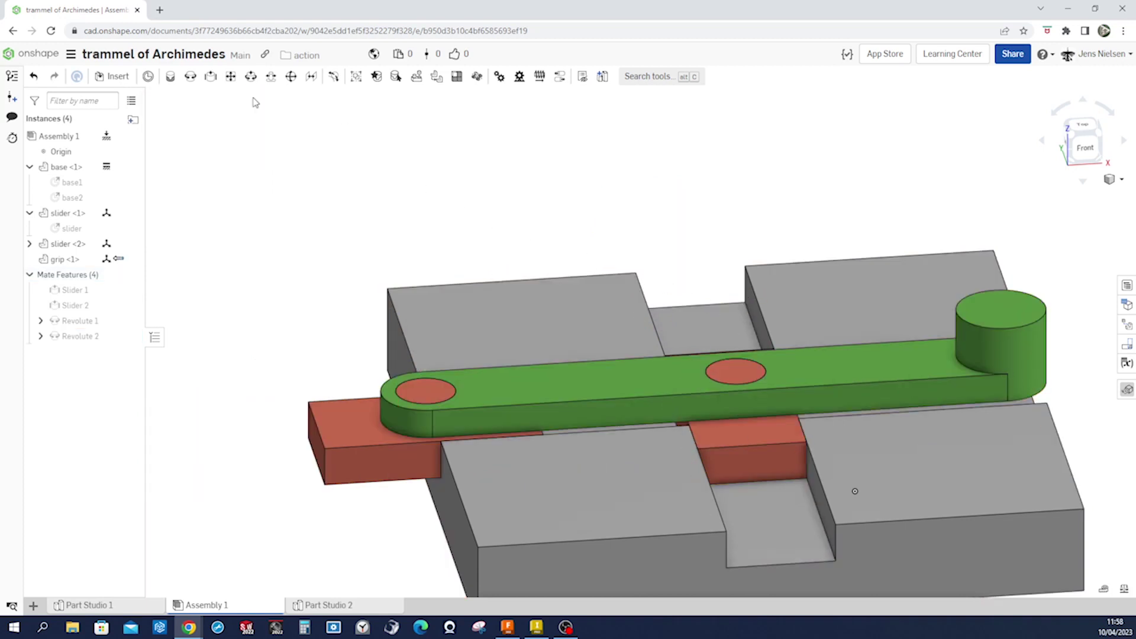
# - Show the assembly in isometric view and animate the Revolute 1 mate with Loop playback
pyautogui.scroll(-3, 487, 205)
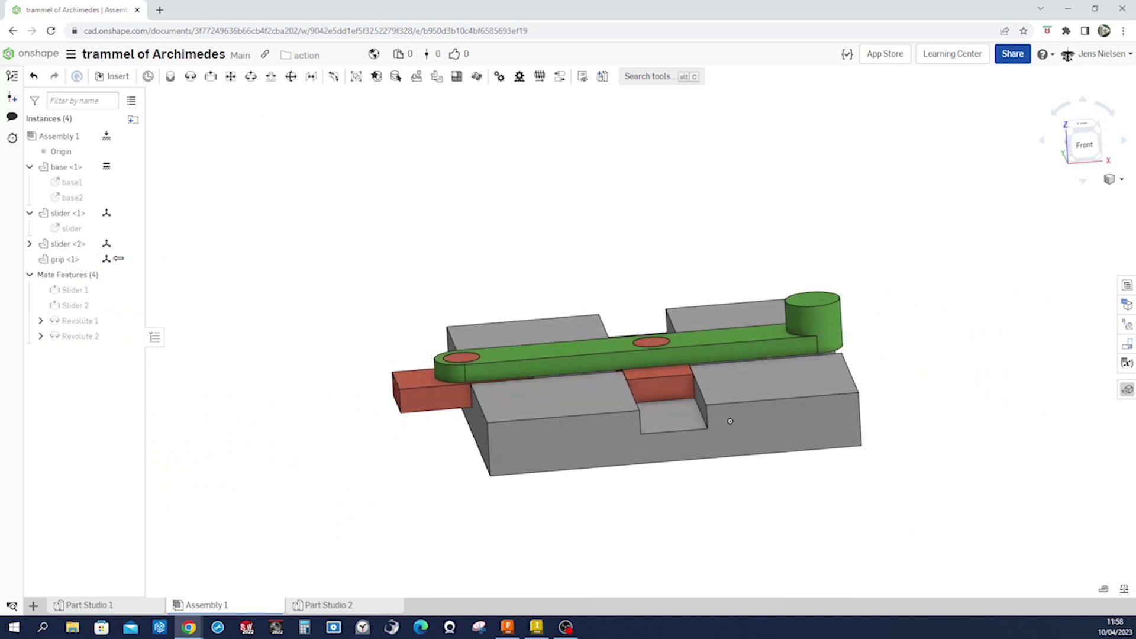
pyautogui.hotkey('shift', '7')
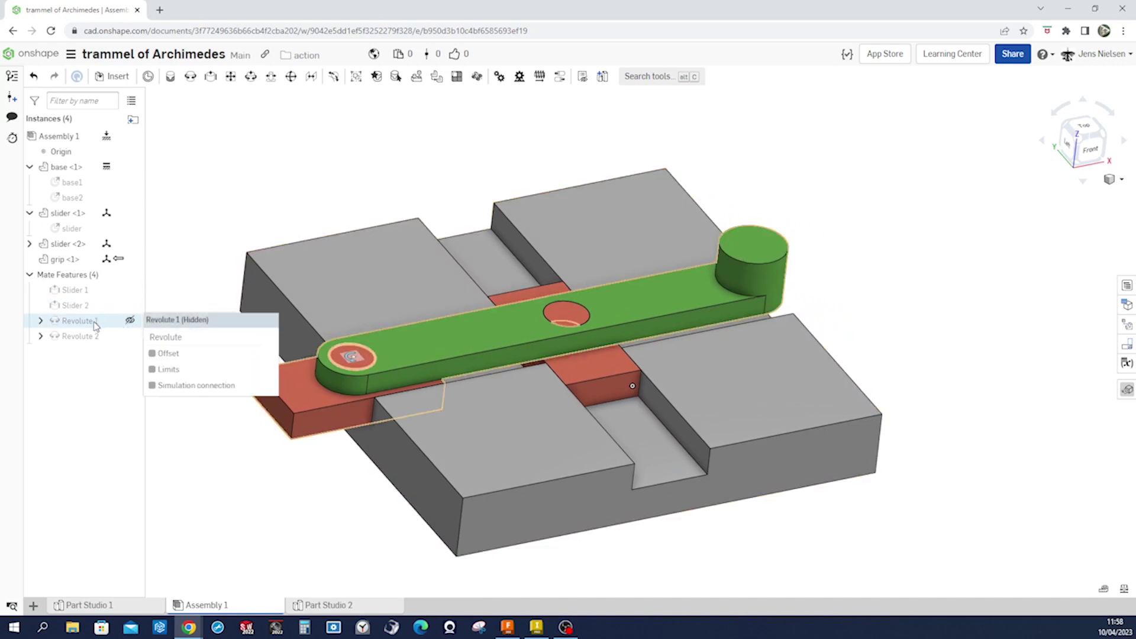
pyautogui.rightClick(96, 326)
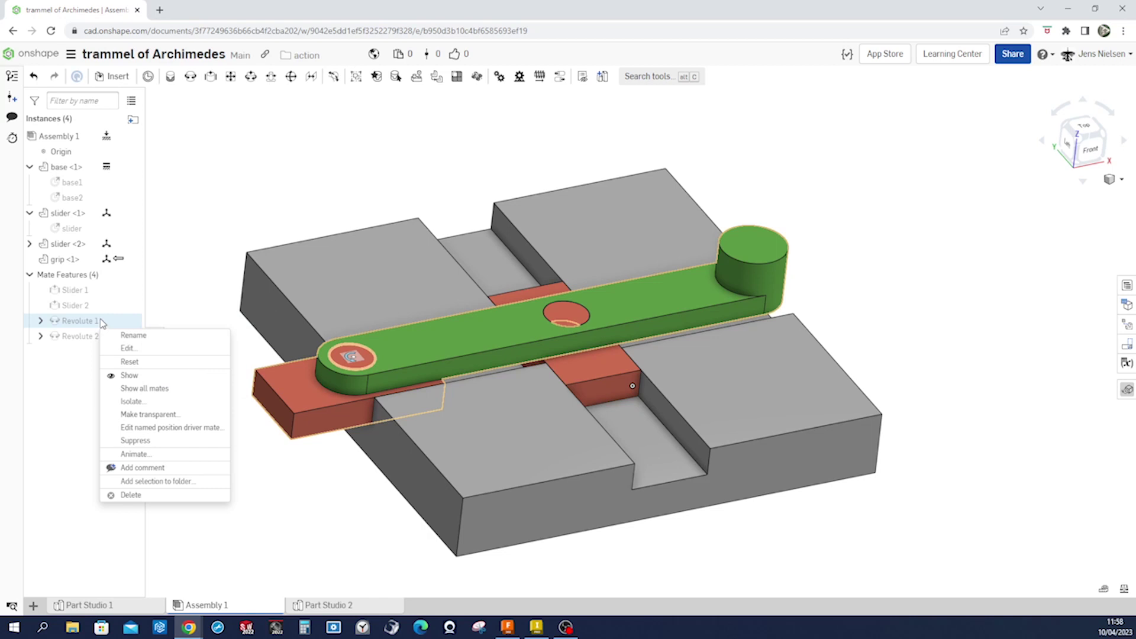
pyautogui.click(116, 456)
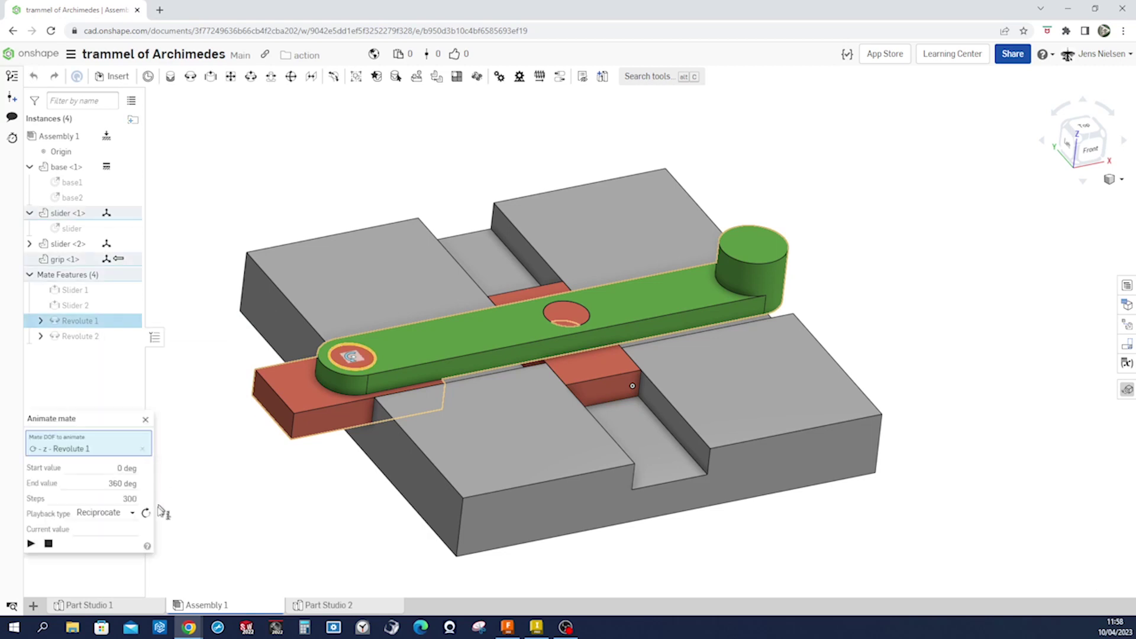
pyautogui.click(135, 513)
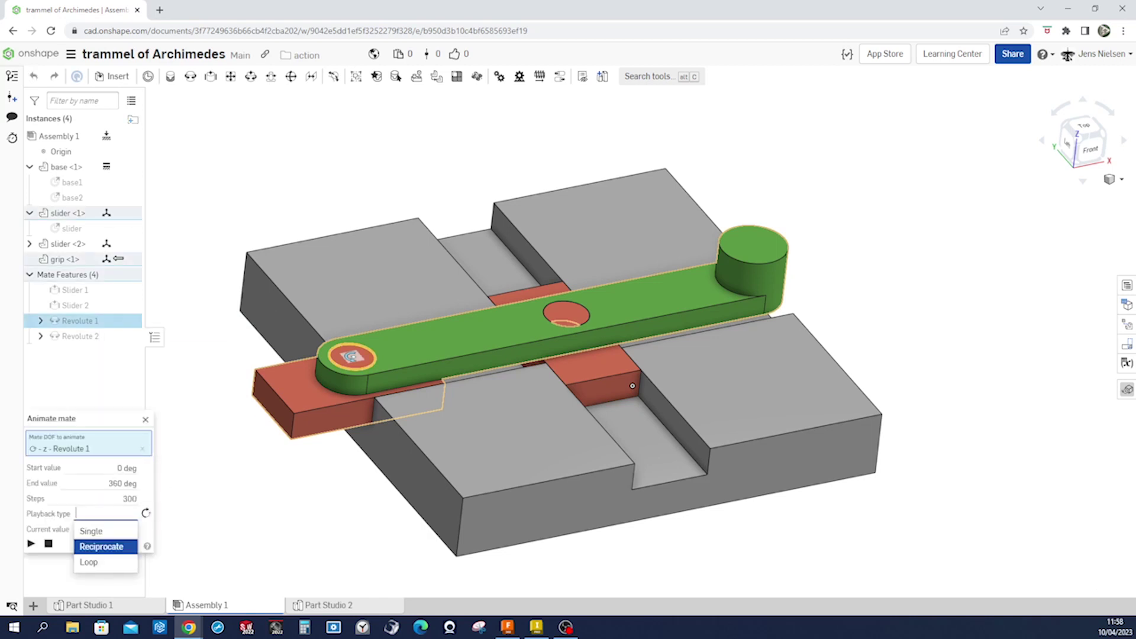
pyautogui.click(99, 562)
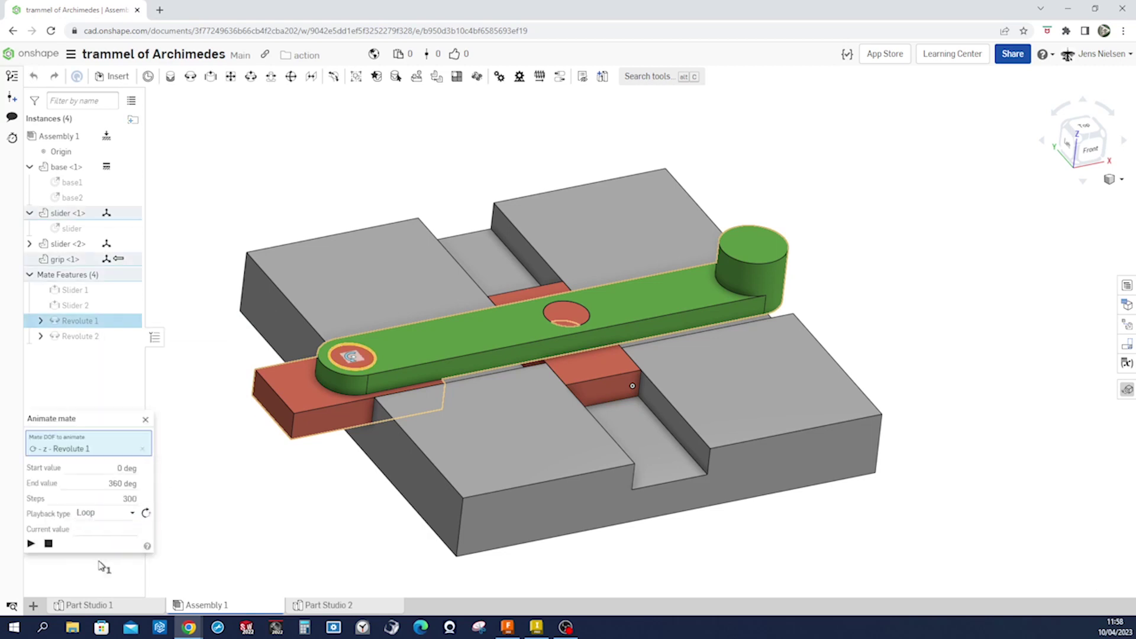
pyautogui.click(31, 543)
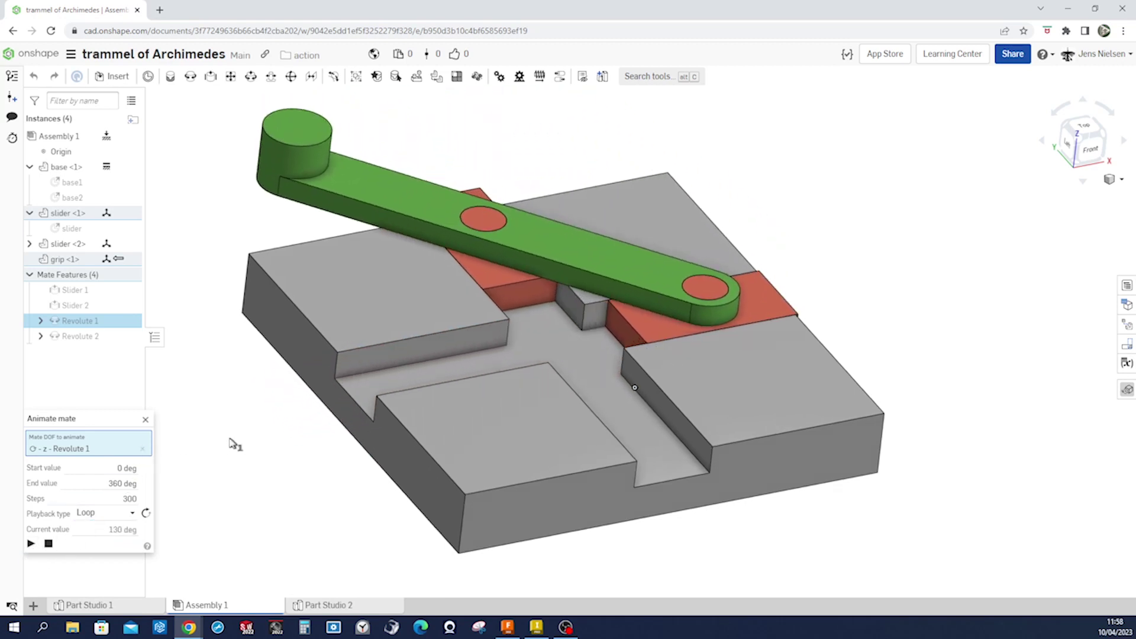